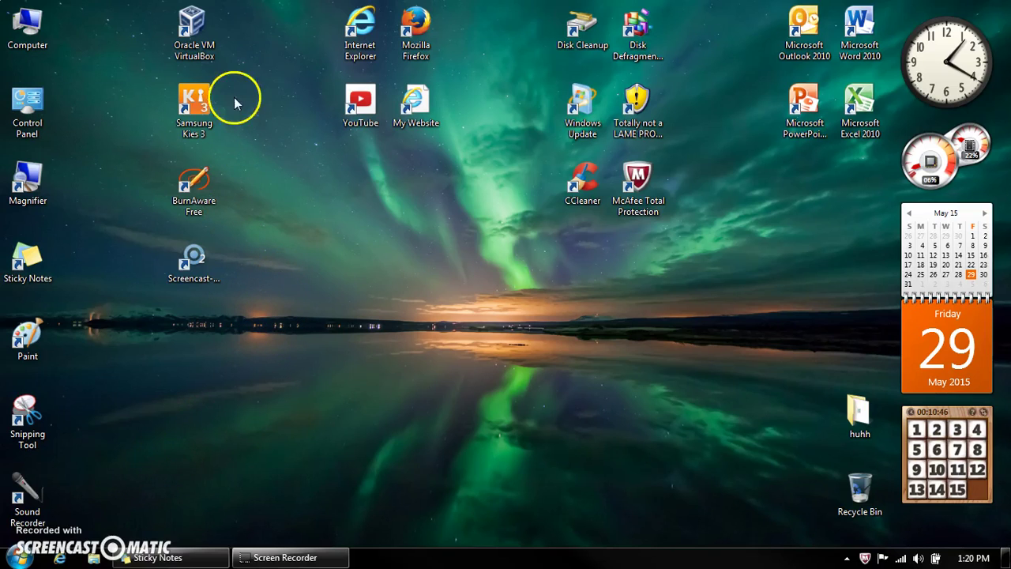
Step: Launch Oracle VM VirtualBox Manager from its desktop icon to see the powered-off Windows Vista machine
double_click(192, 30)
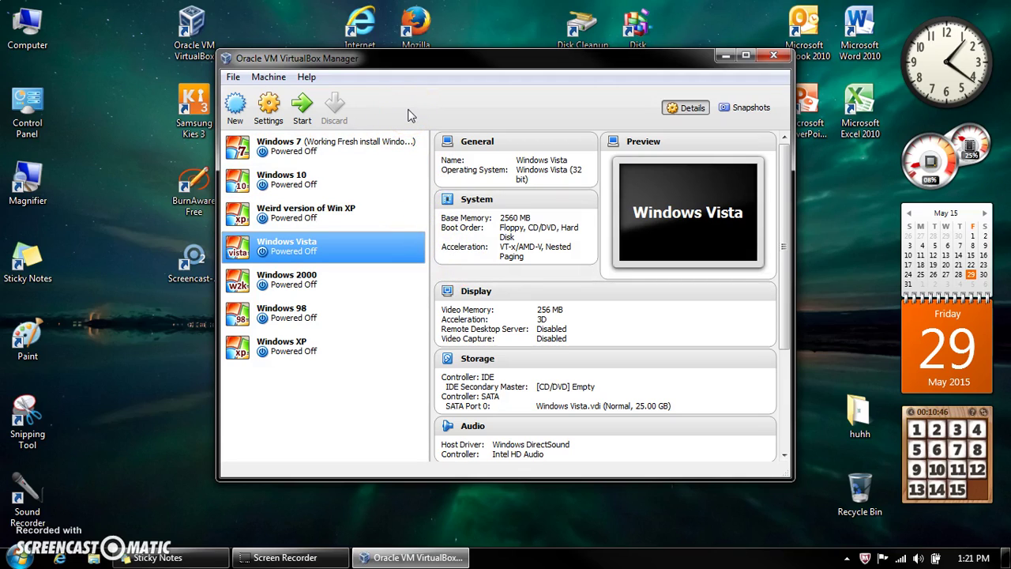
Step: Start the Windows Vista virtual machine and let it boot to its prank-filled desktop
click(302, 106)
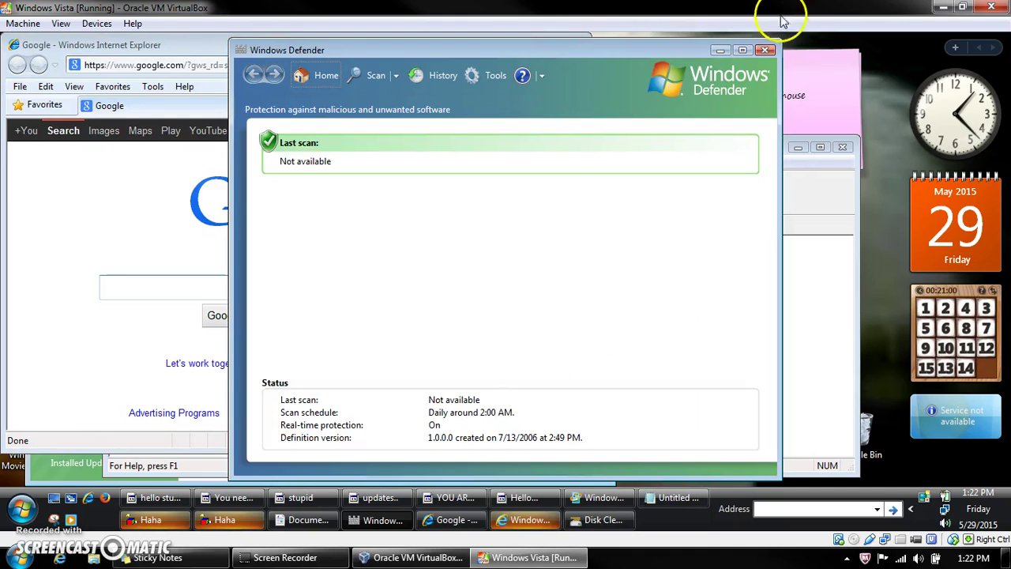
Step: Close Windows Defender, Disk Cleanup, the IE9 warning, Internet Explorer, WordPad and Notepad, leaving Windows Update in front
click(764, 50)
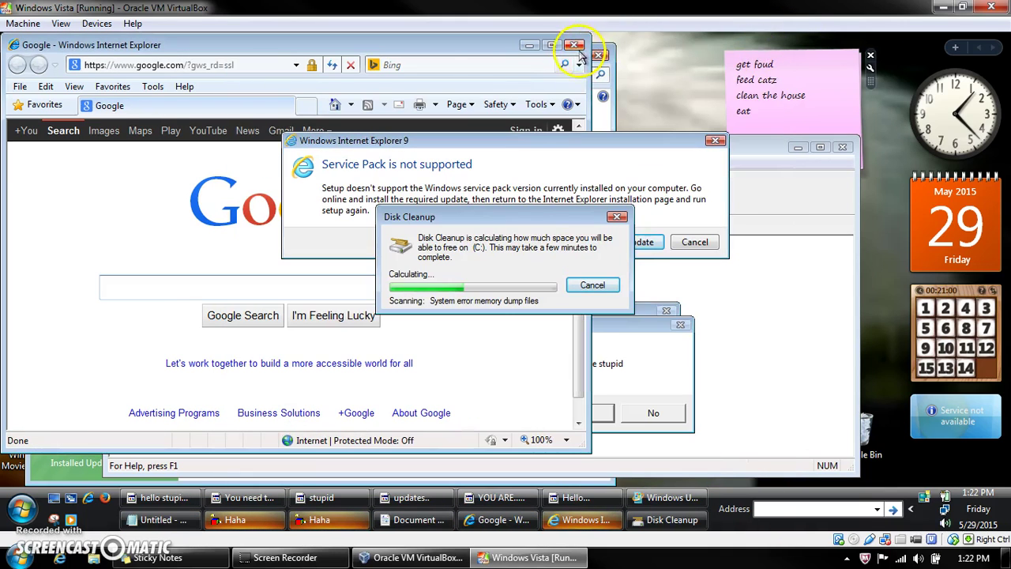
click(617, 216)
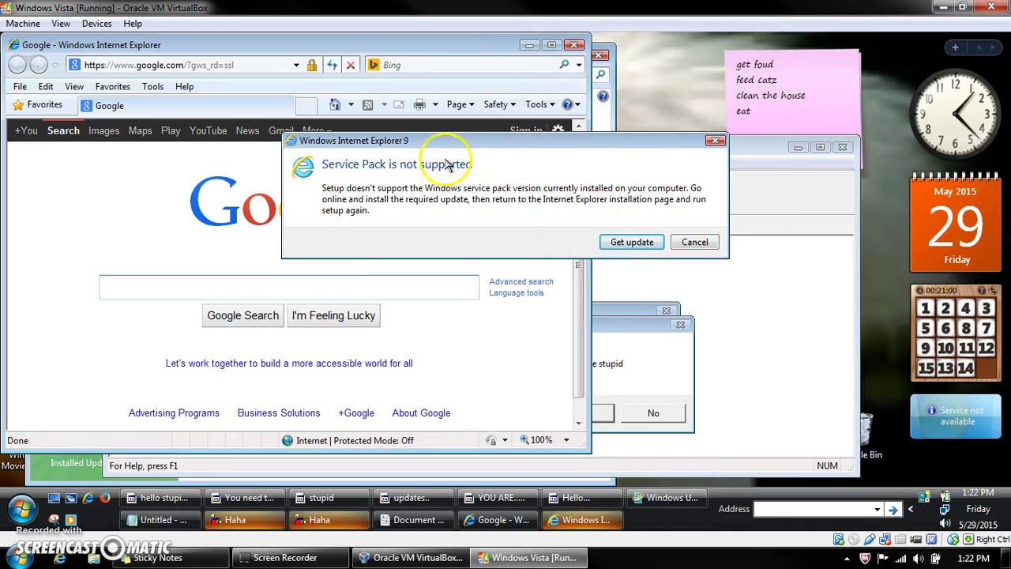
click(715, 144)
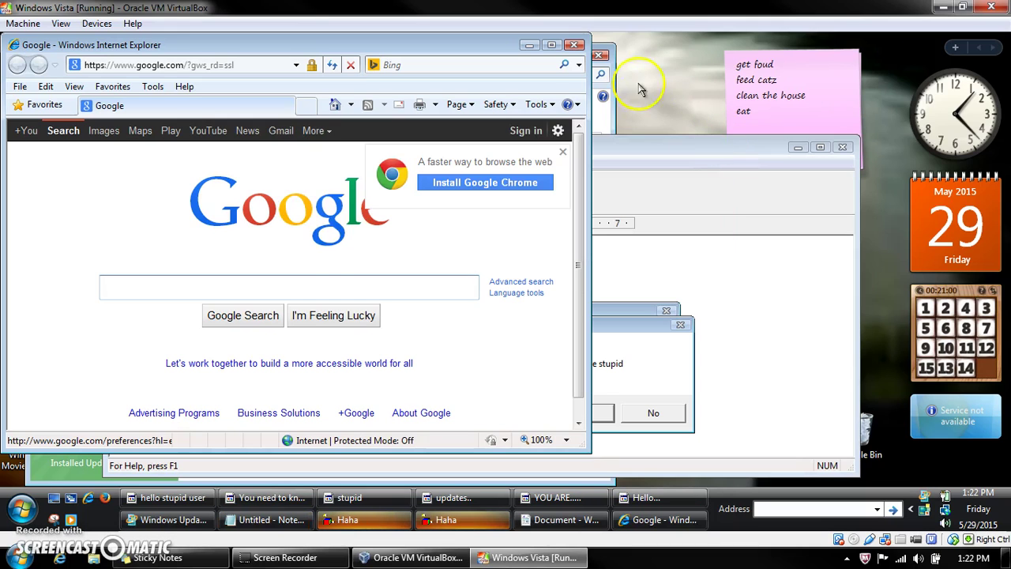
click(575, 45)
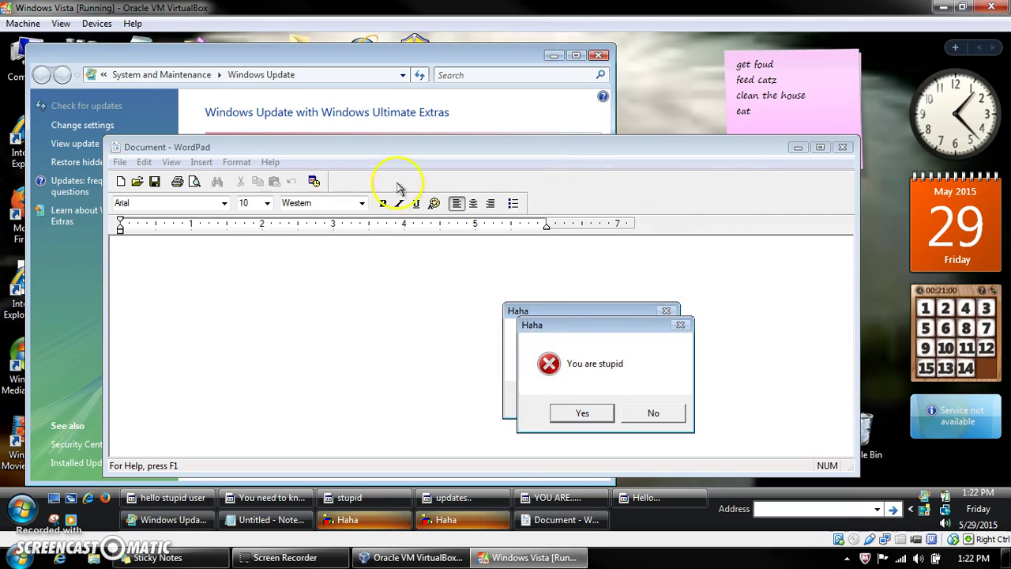
click(842, 147)
click(841, 149)
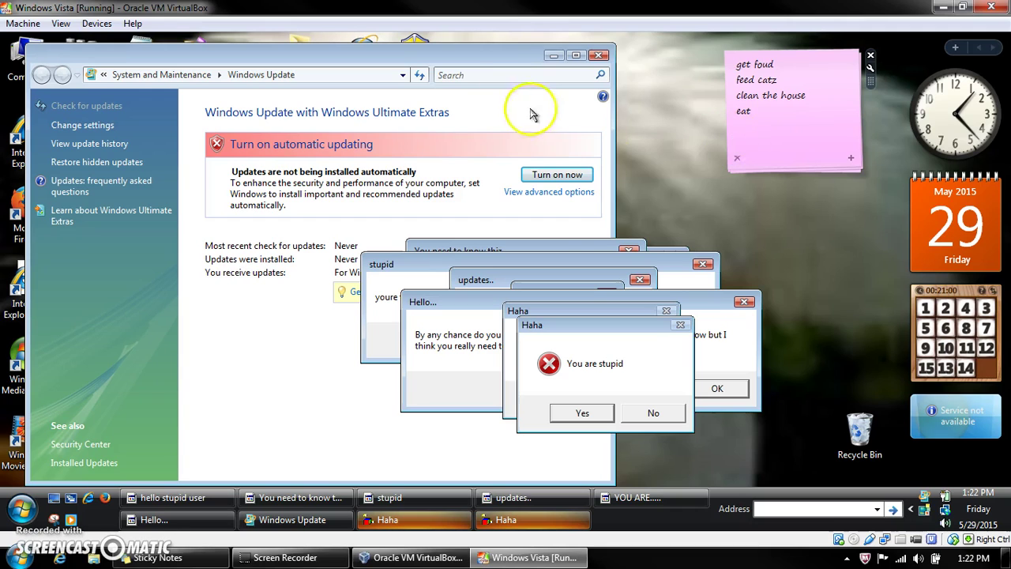
click(599, 55)
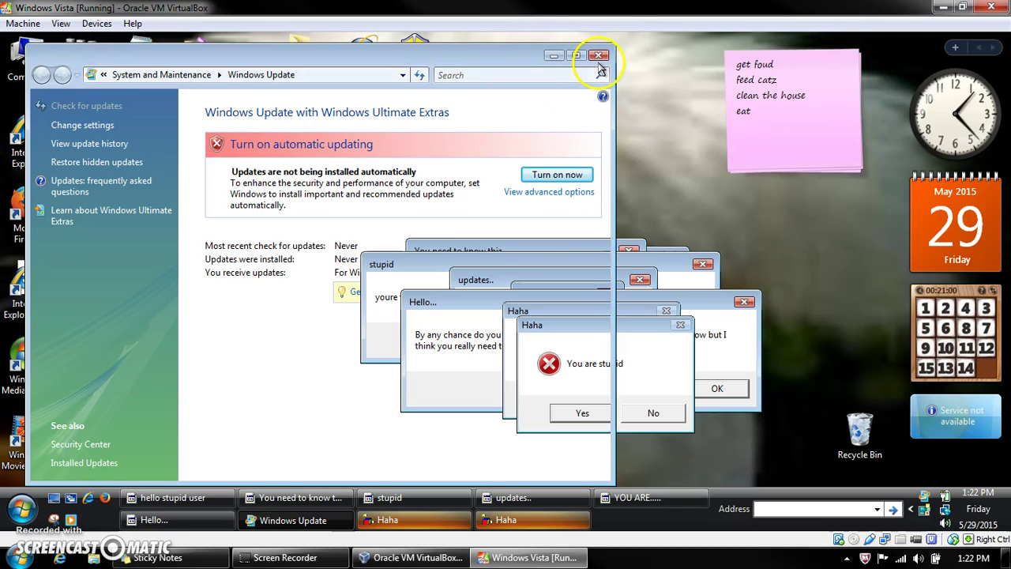
Step: Close Windows Update and spread the Haha and Hello dialogs apart across the Vista screen
click(599, 55)
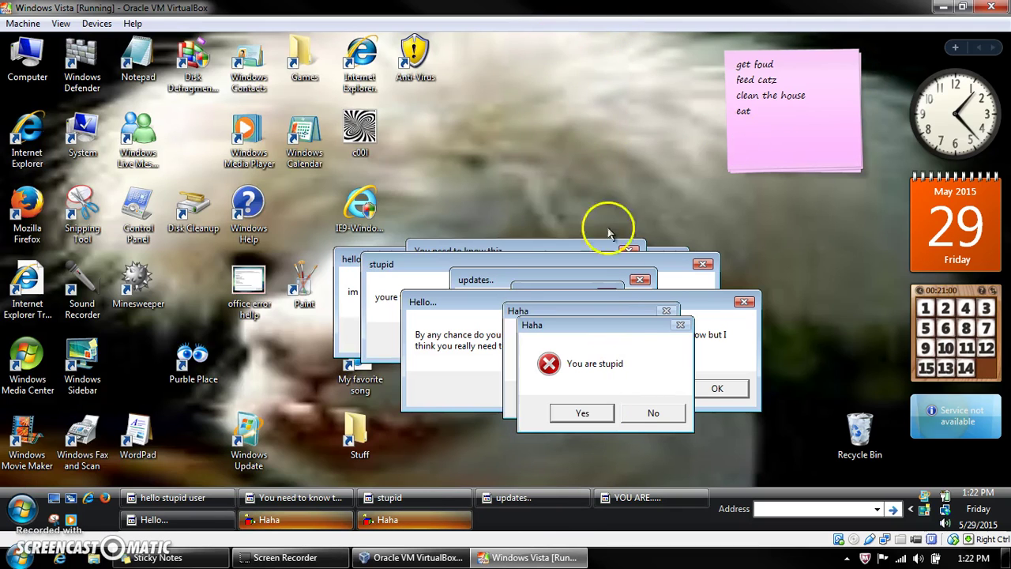
drag(630, 330, 244, 276)
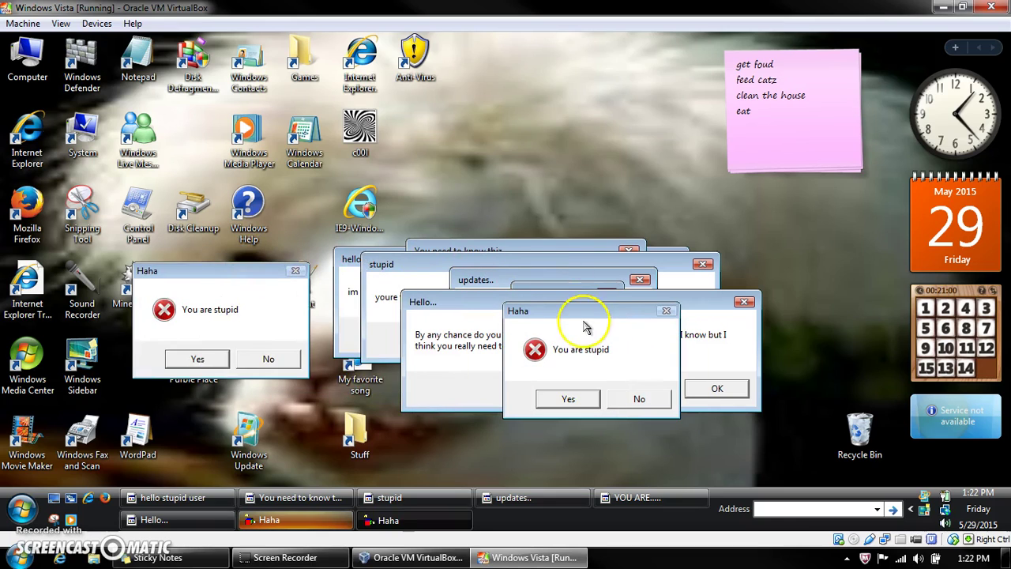
drag(576, 313, 204, 131)
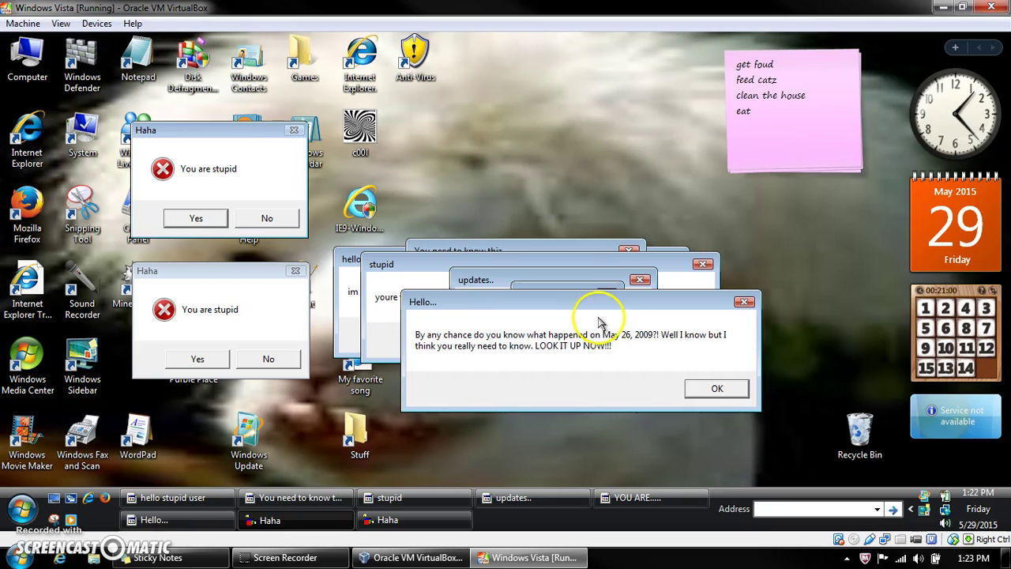
drag(592, 312, 497, 61)
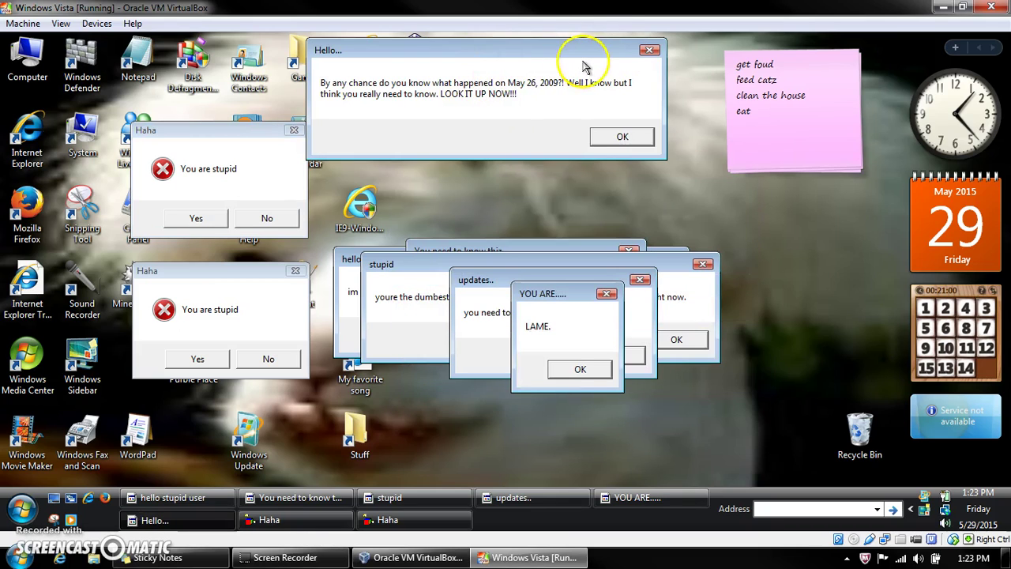
drag(582, 60, 622, 69)
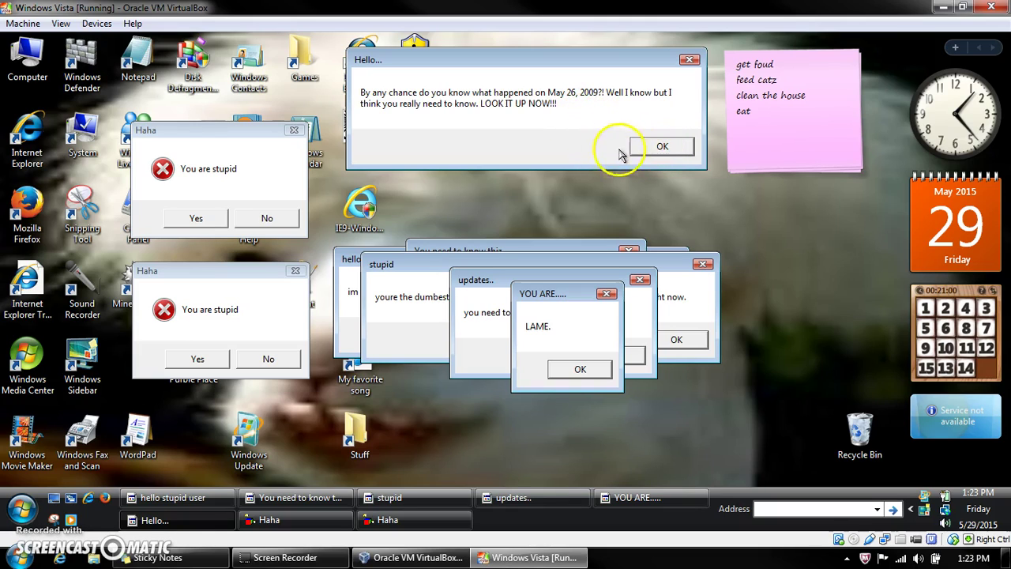
Step: Dismiss the Hello, YOU ARE, updates, stupid and You need to know thiz messages
click(662, 148)
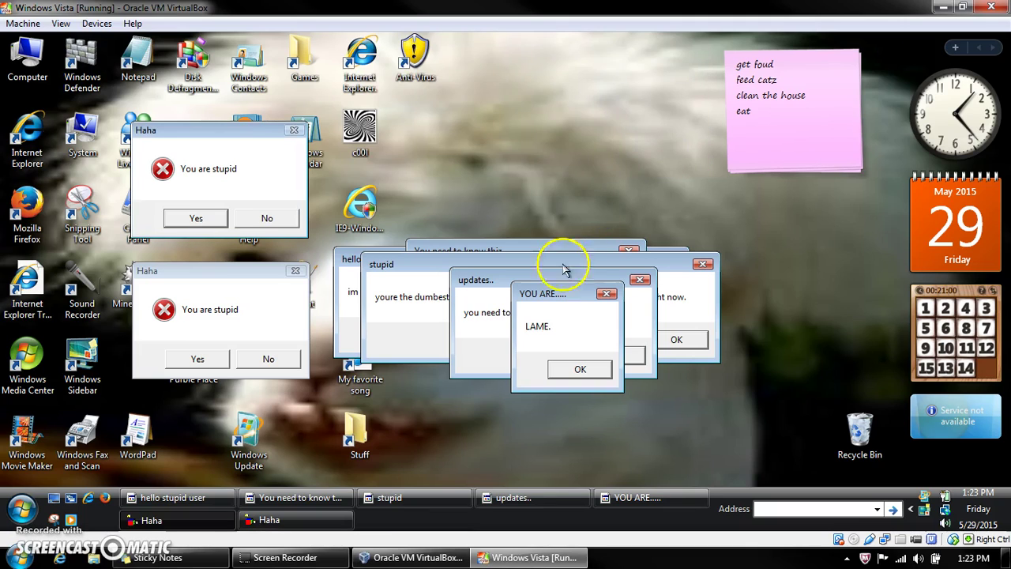
drag(562, 294, 574, 118)
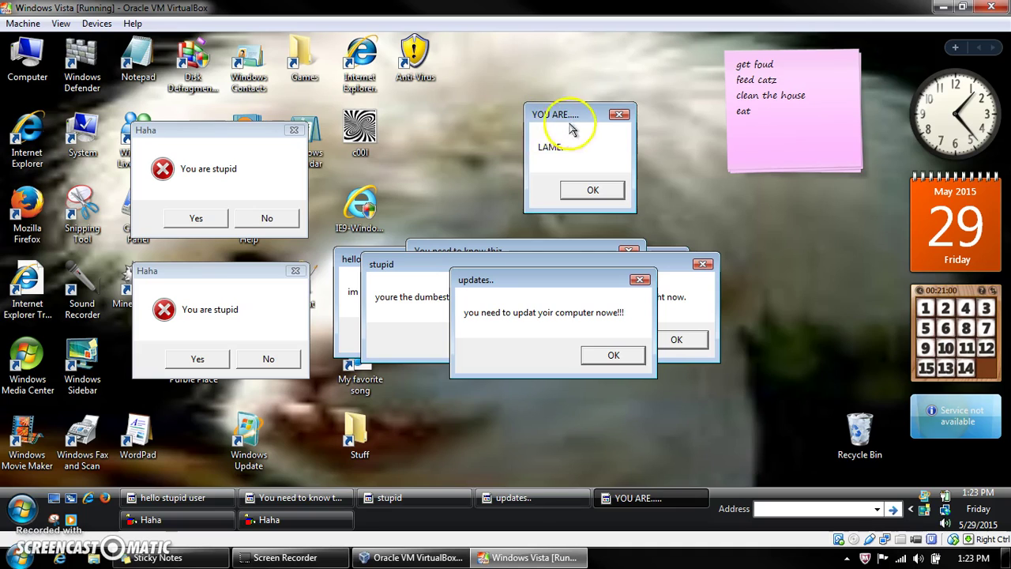
click(592, 190)
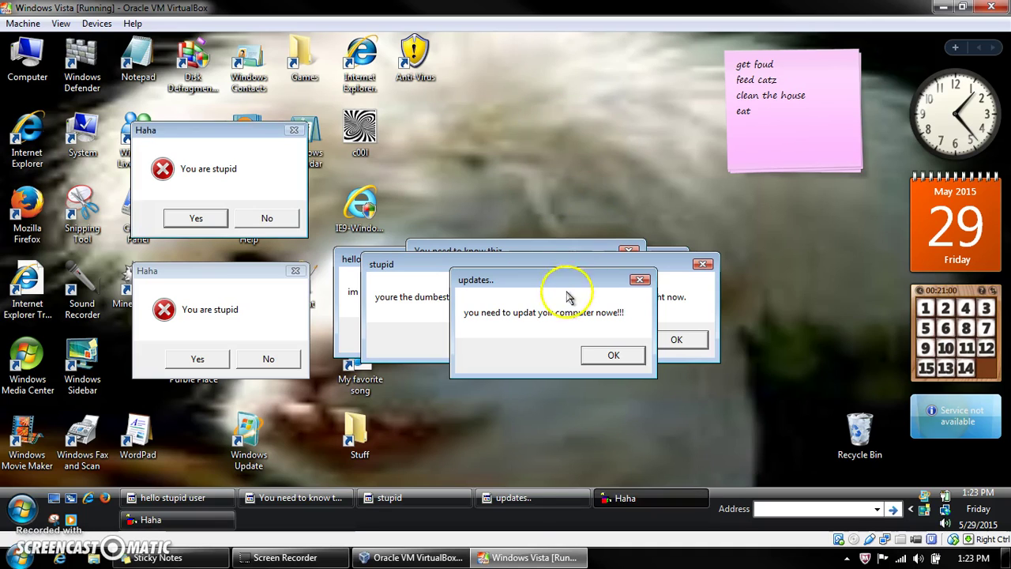
drag(557, 273, 552, 80)
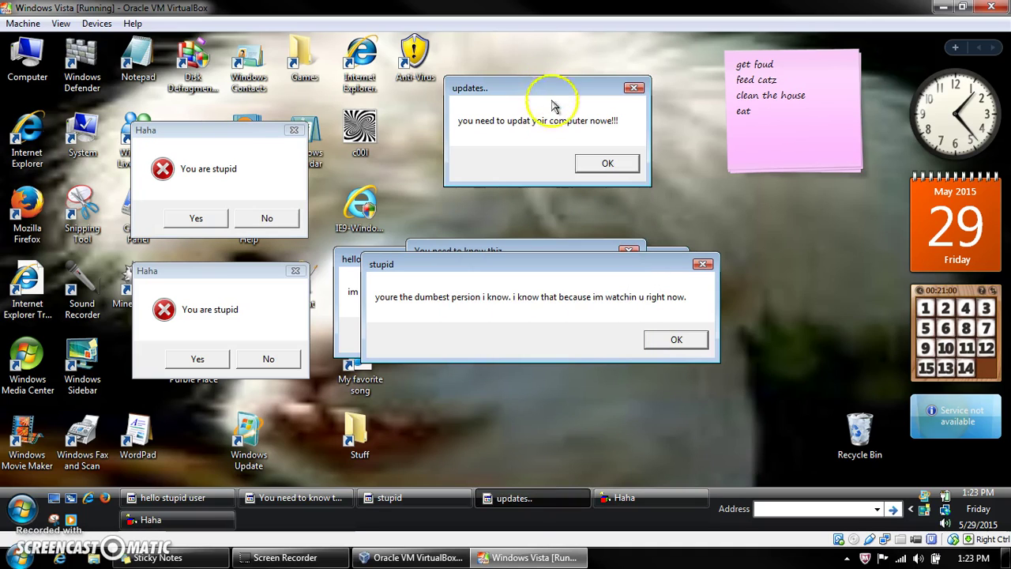
click(608, 166)
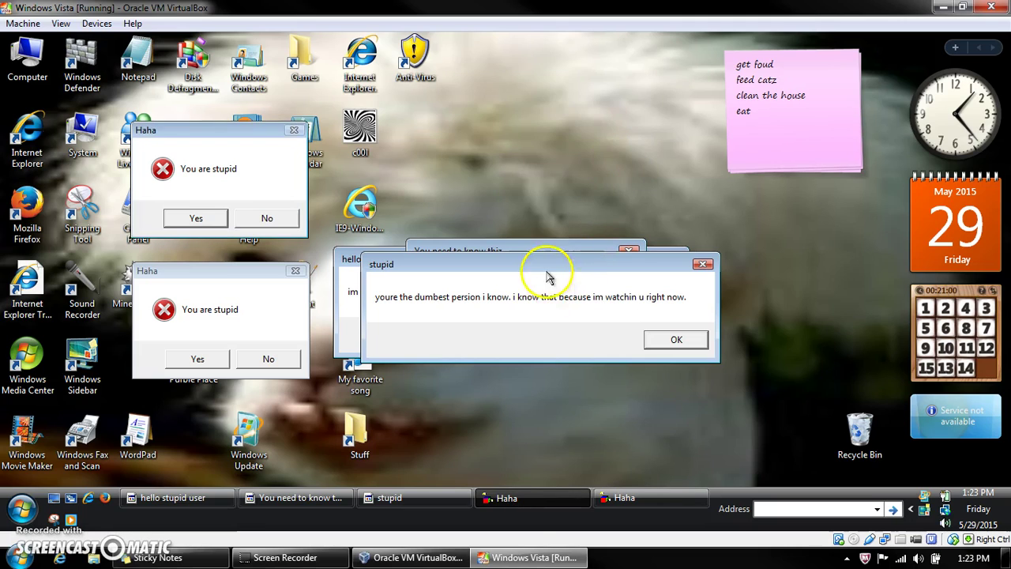
click(662, 339)
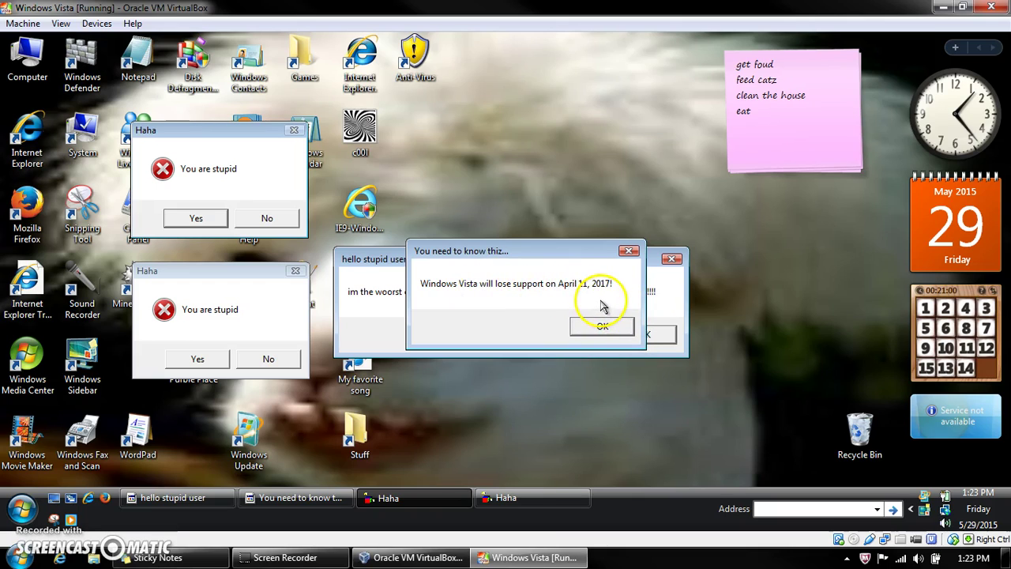
click(603, 327)
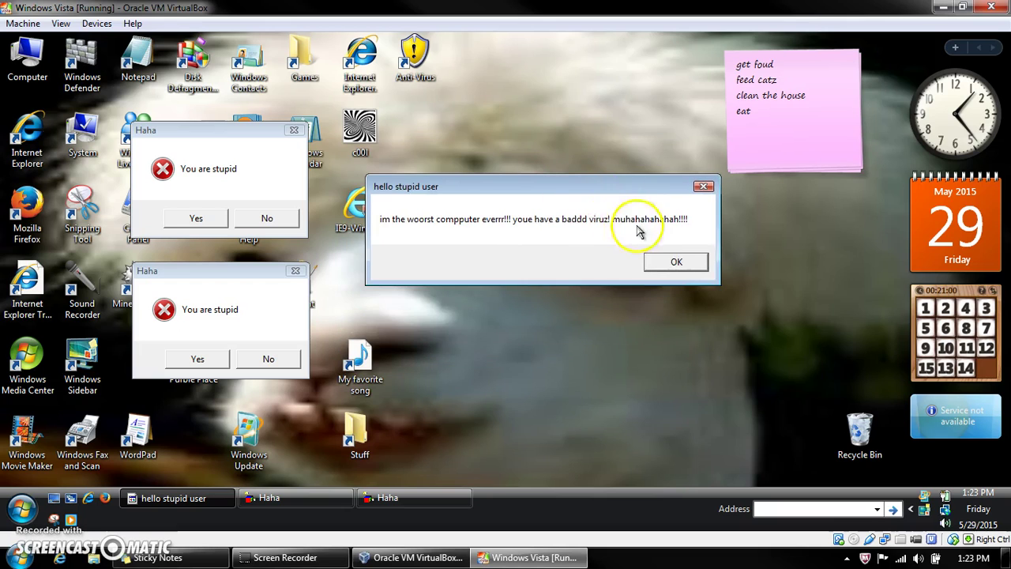
Step: Dismiss hello stupid user, decline Haha, and clear the Just kidding through lol restart prank messages
click(667, 268)
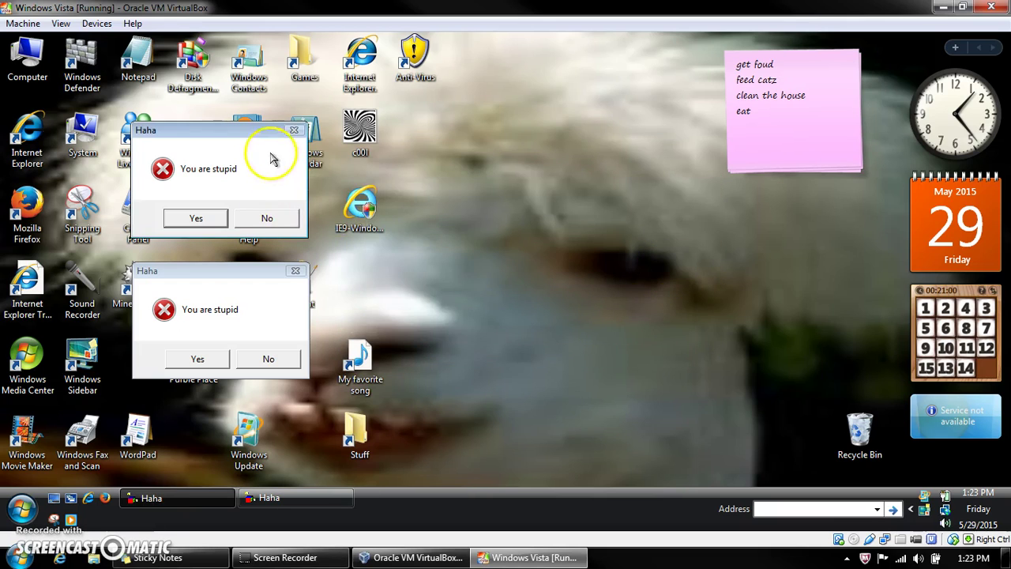
click(540, 315)
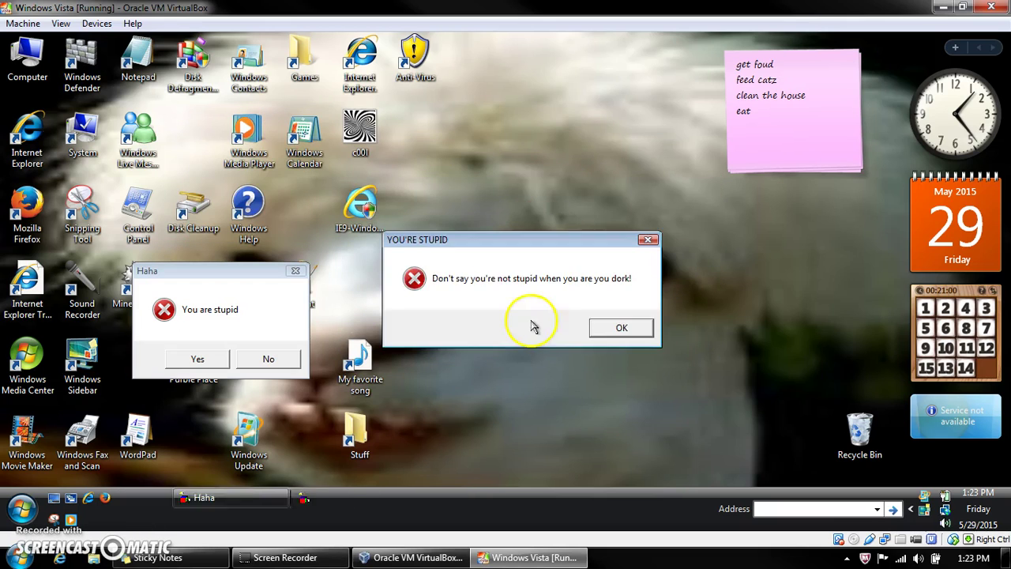
click(590, 327)
click(583, 328)
click(656, 327)
click(655, 327)
click(658, 326)
click(556, 331)
click(583, 328)
click(689, 327)
click(545, 328)
click(657, 346)
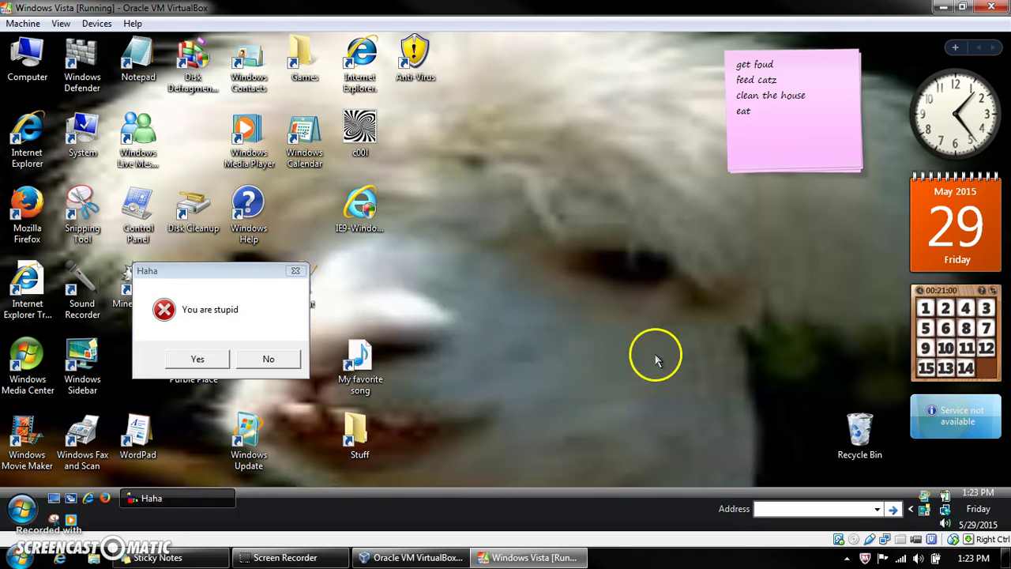
Step: Clear the service installed, Oh no!, Hi, Critical Error, Help, Hiiiiii and It's that time again! messages
click(594, 328)
click(635, 332)
click(582, 327)
click(545, 327)
click(600, 369)
click(588, 348)
click(588, 345)
click(596, 346)
click(406, 498)
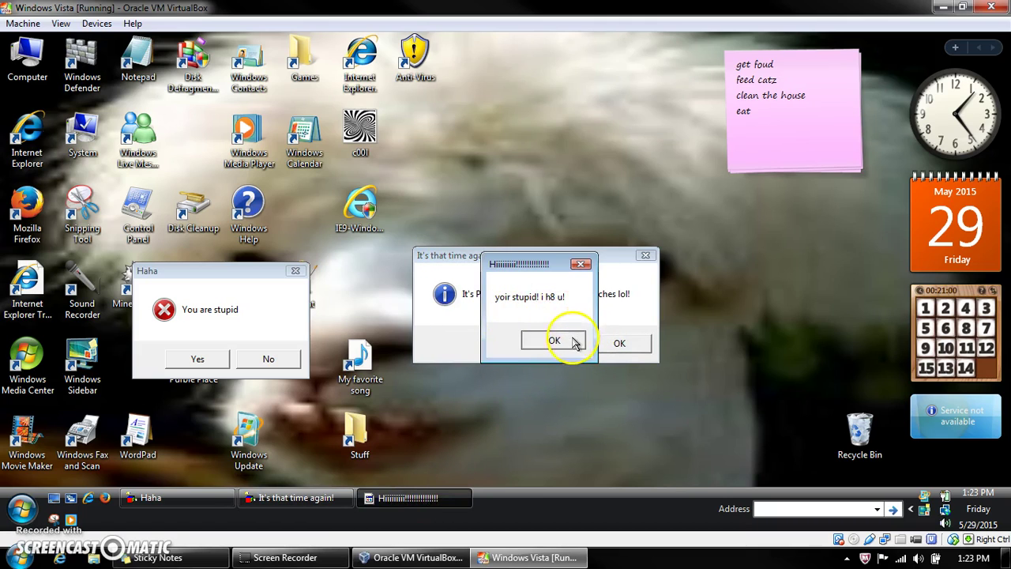
click(555, 339)
click(608, 348)
Step: Answer the Silly Question, OLD COMPUTER and NEVER delete prompts, clearing messages through the SPUpdate.exe error
click(594, 330)
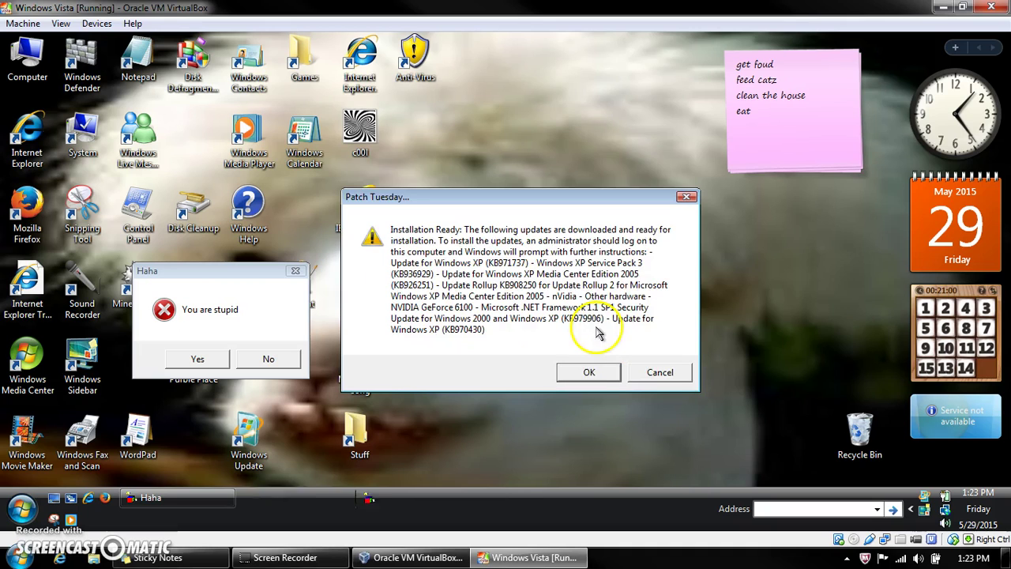
click(593, 367)
click(570, 328)
click(567, 328)
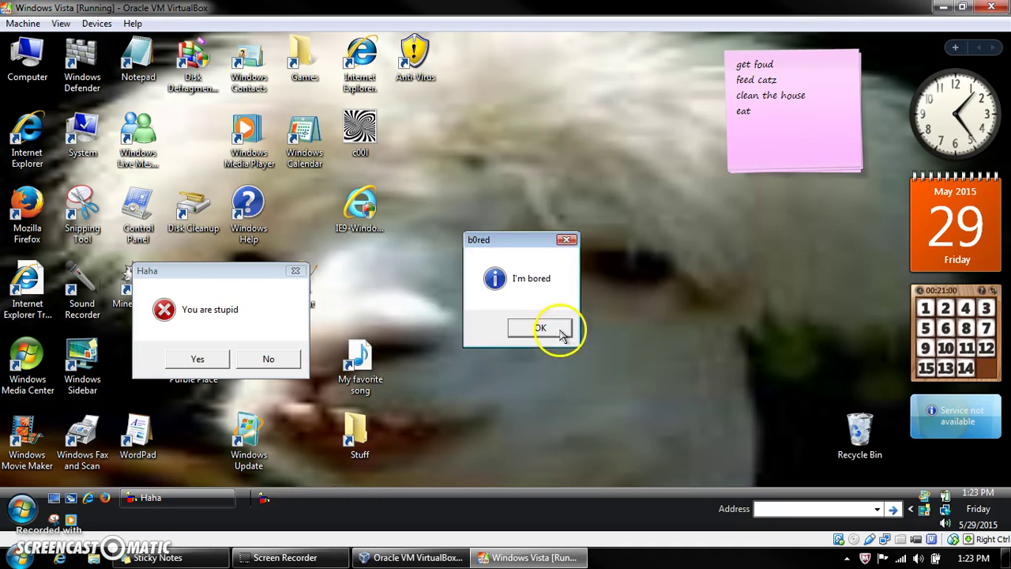
click(569, 330)
click(555, 334)
click(557, 331)
click(638, 343)
click(570, 331)
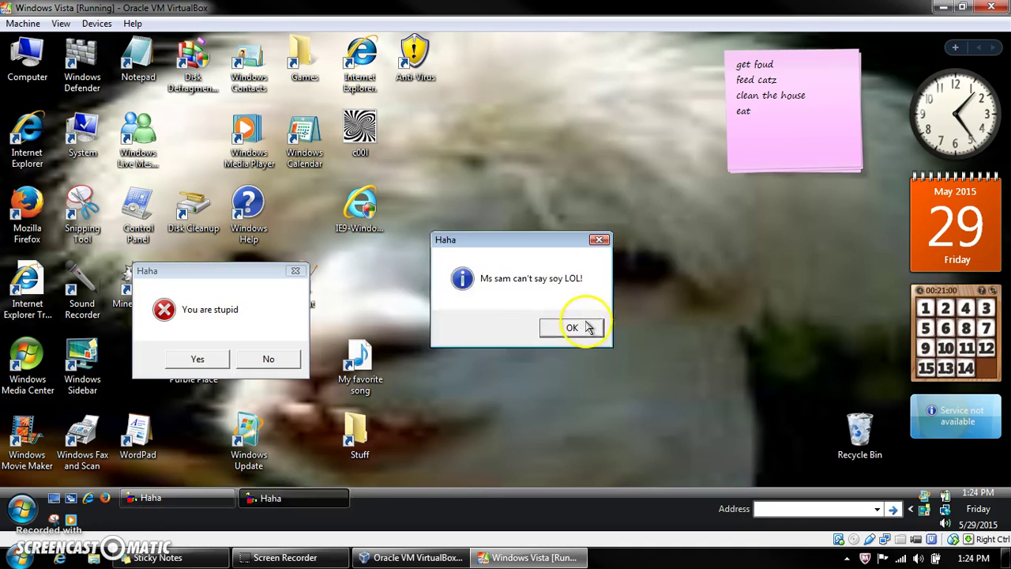
click(582, 329)
click(620, 332)
Step: Get past the Thank you, Error, ERROR, Service Pack 3, Vista support, YAY! and Another update messages
click(592, 335)
click(624, 330)
click(562, 335)
click(566, 336)
click(605, 332)
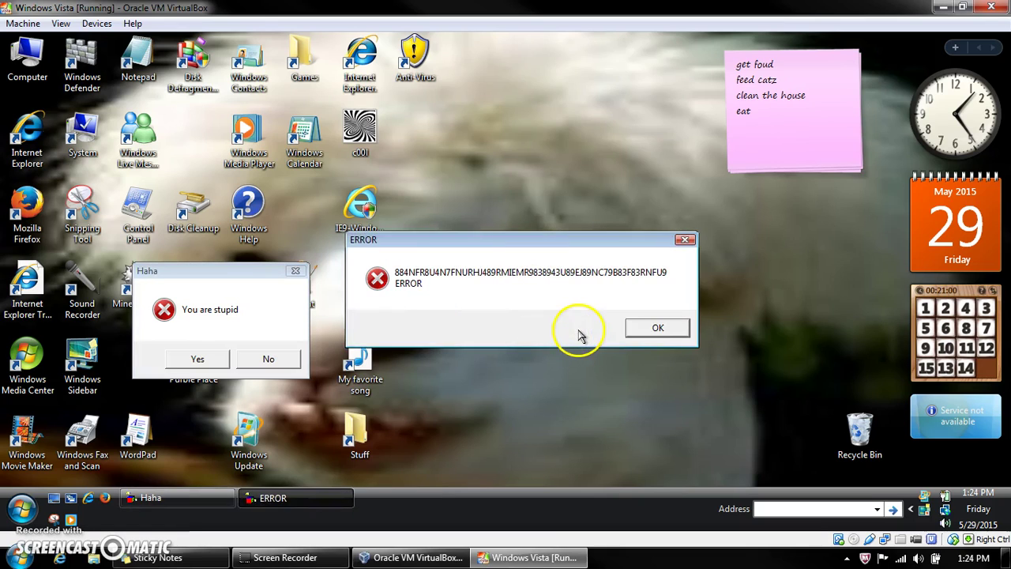
click(656, 328)
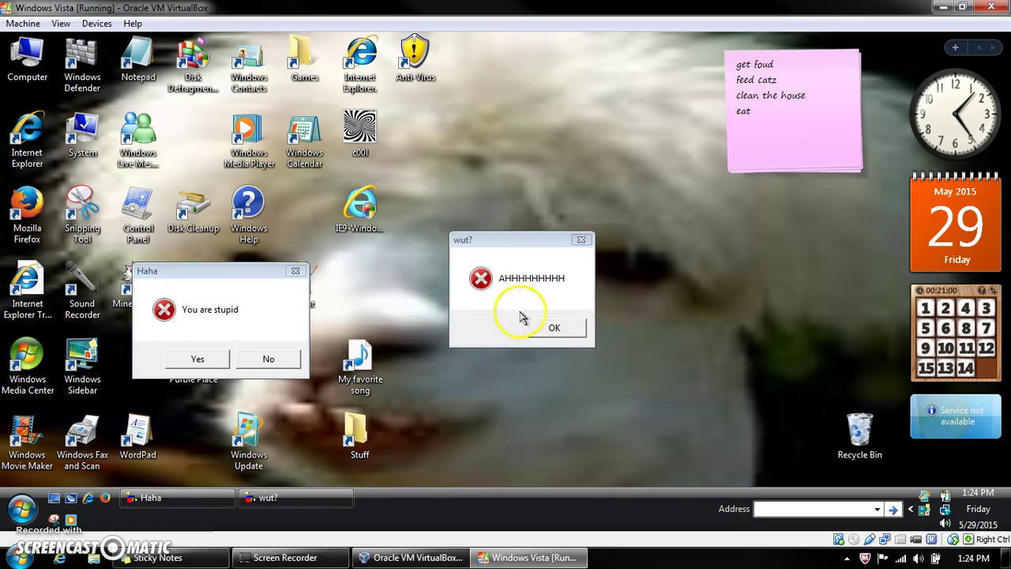
click(527, 325)
click(658, 328)
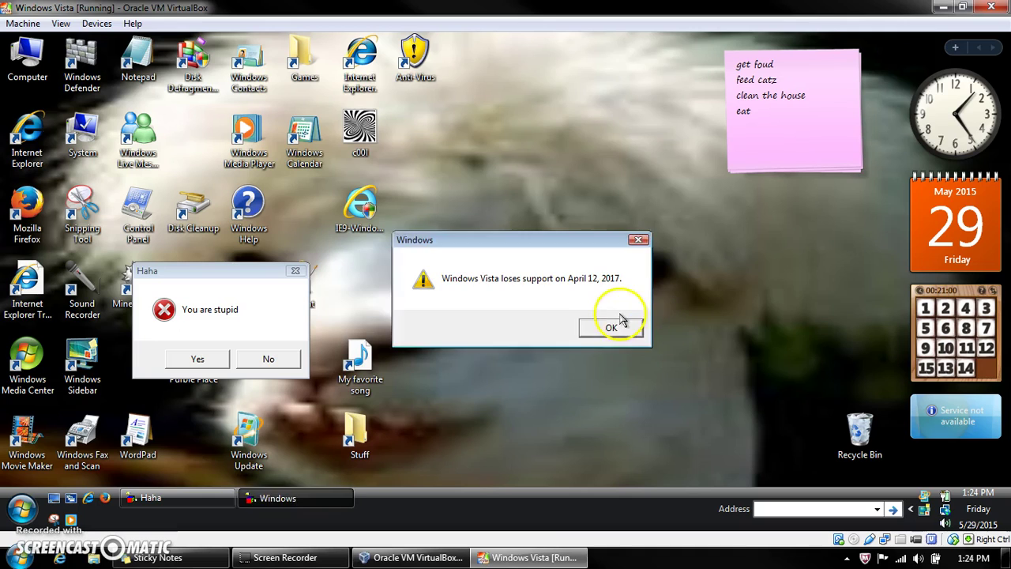
click(619, 327)
click(616, 328)
click(618, 330)
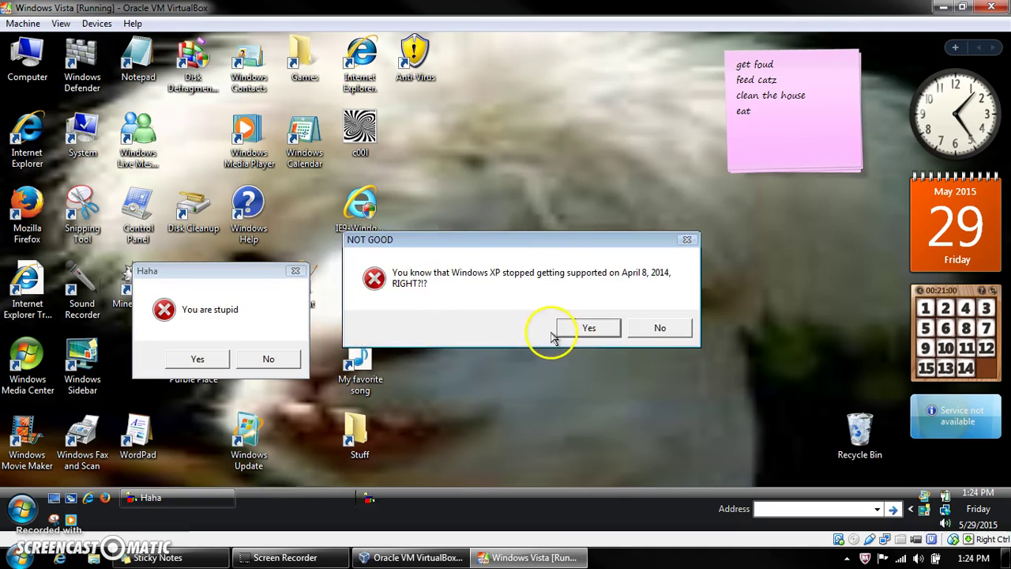
Step: Clear the NOT GOOD, soi soi, Automatic Updates restart and Bye messages, then deny You are stupid
click(559, 332)
click(569, 330)
click(566, 330)
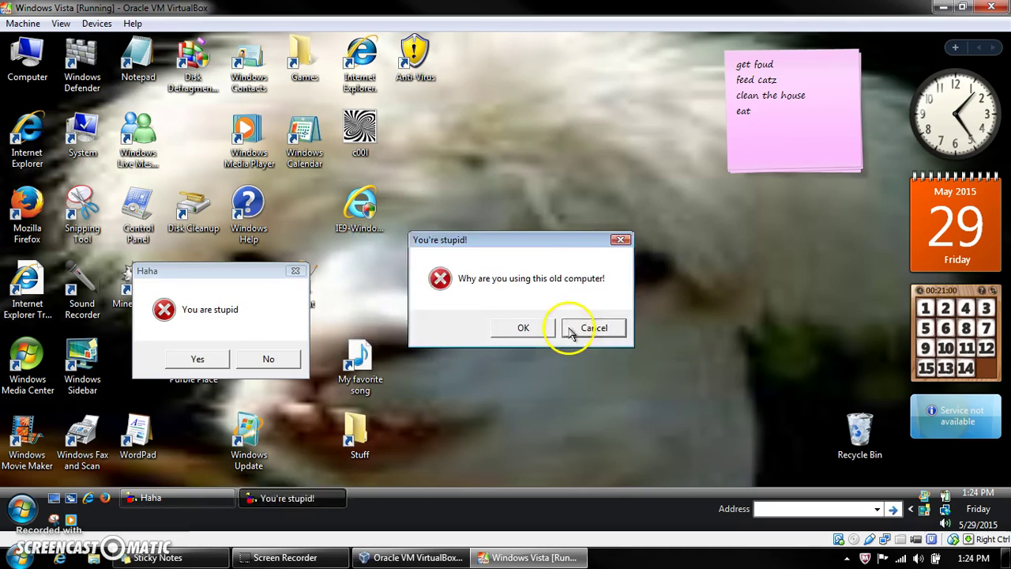
click(575, 332)
click(632, 330)
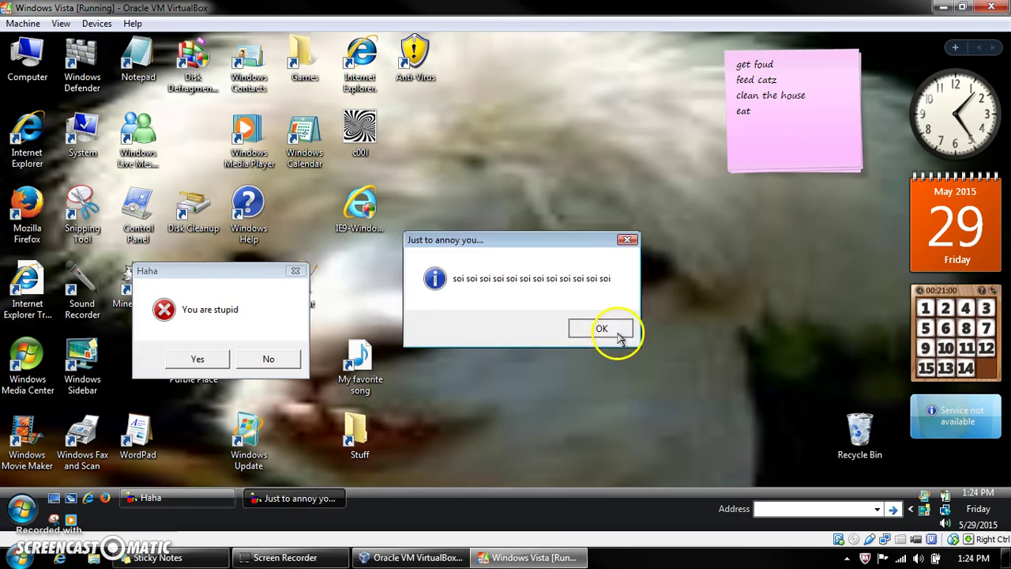
click(663, 327)
click(594, 356)
click(594, 330)
click(562, 330)
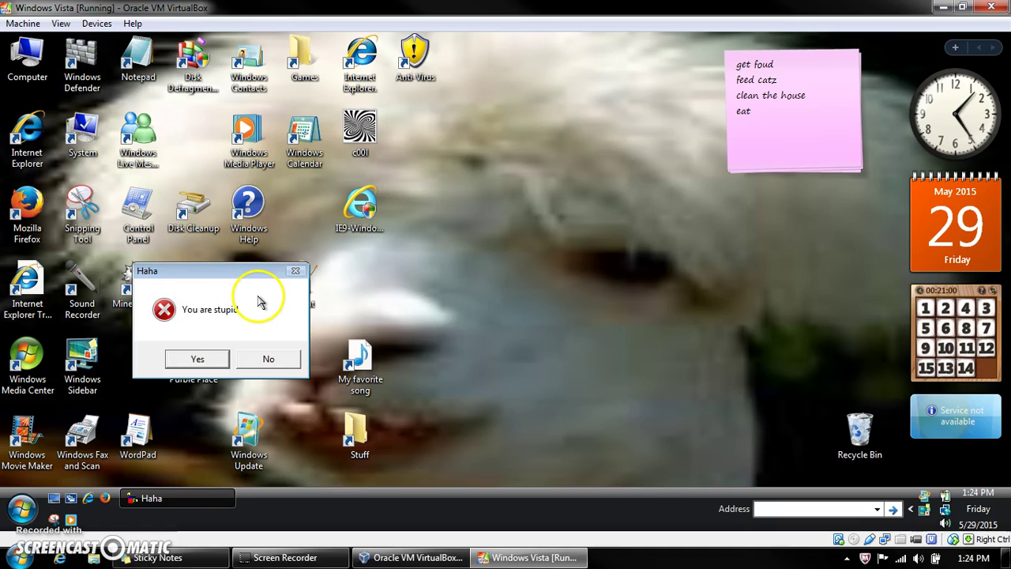
click(267, 361)
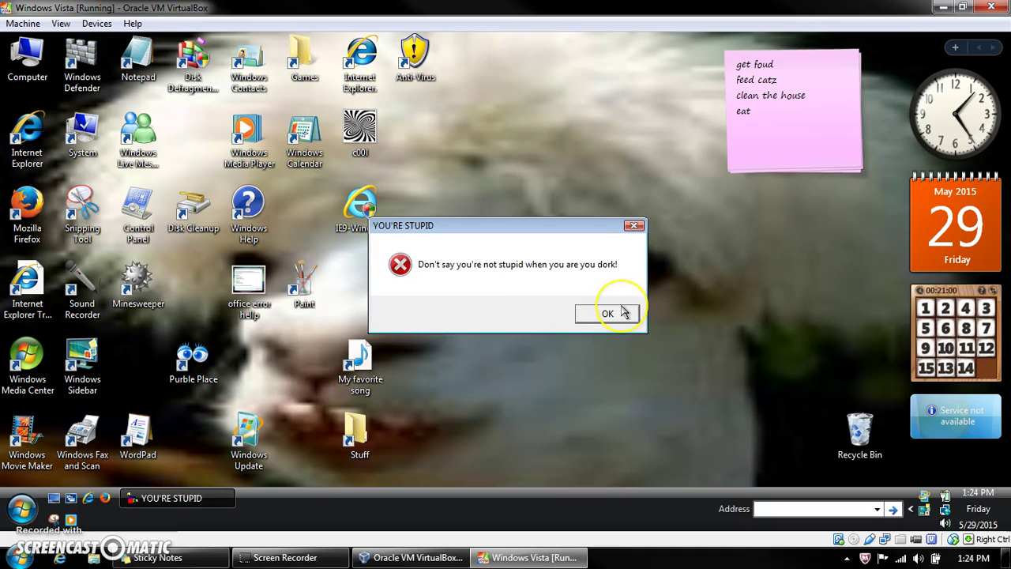
Step: Dismiss the YOU'RE STUPID, Just kidding and Found WUT?! messages
click(624, 313)
key(Return)
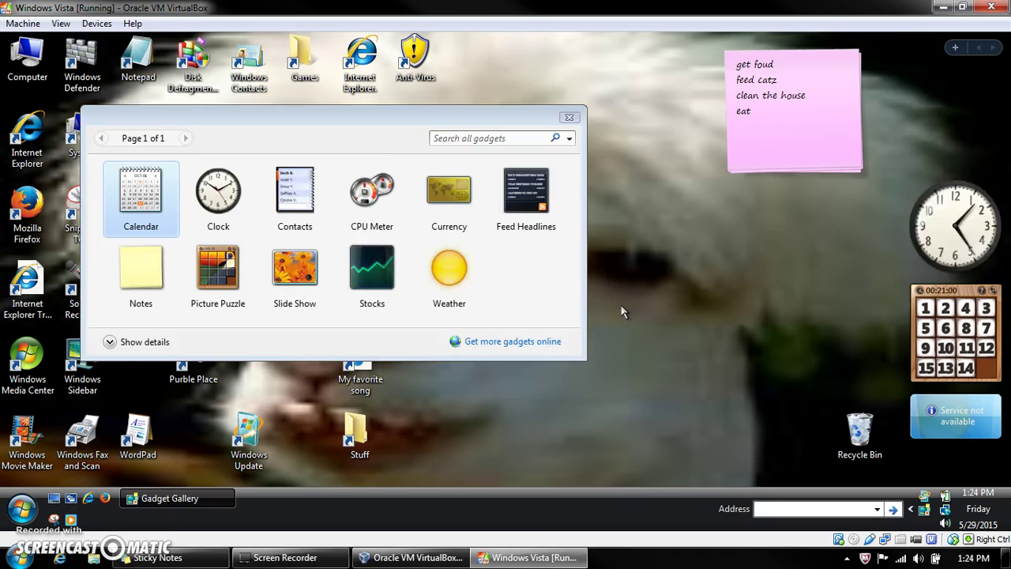
click(635, 313)
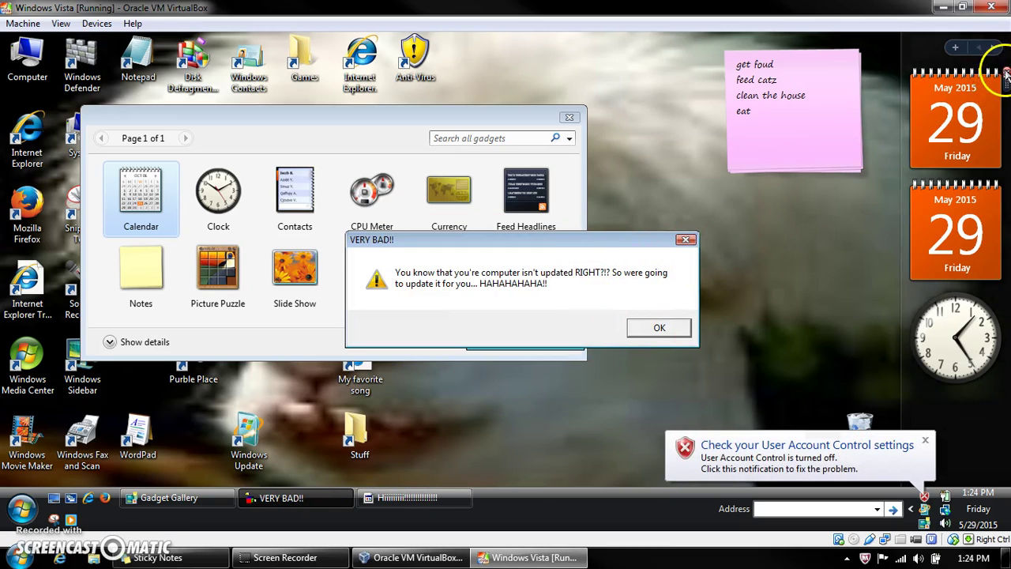
Step: Remove the duplicate Calendar gadget from the sidebar and close the User Account Control notification
click(1007, 75)
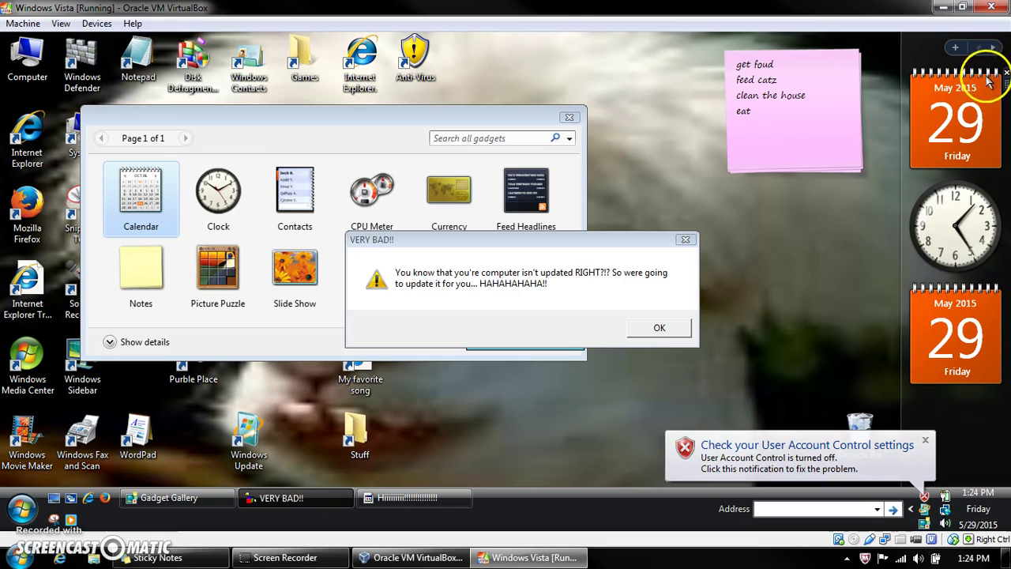
click(1006, 74)
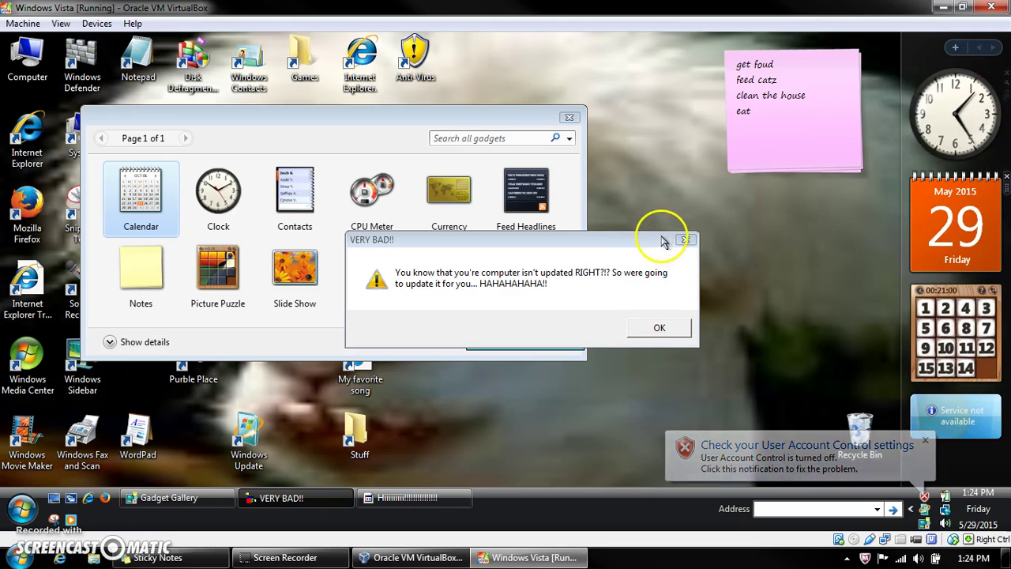
click(925, 442)
Step: Dismiss the VERY BAD!!, To every one out there, Happy p00p Day, yoir stupid and disk space messages
click(639, 328)
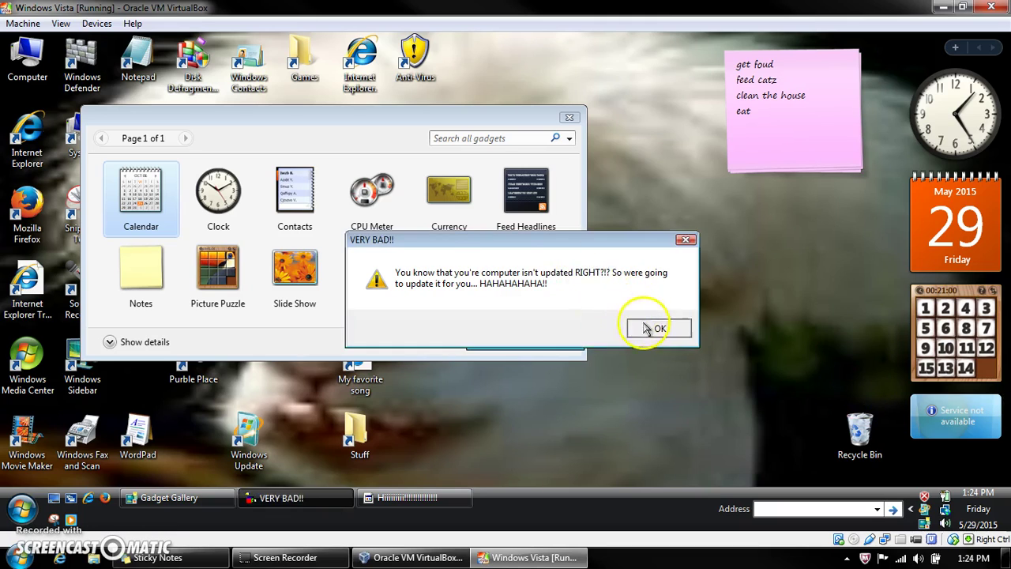
click(638, 327)
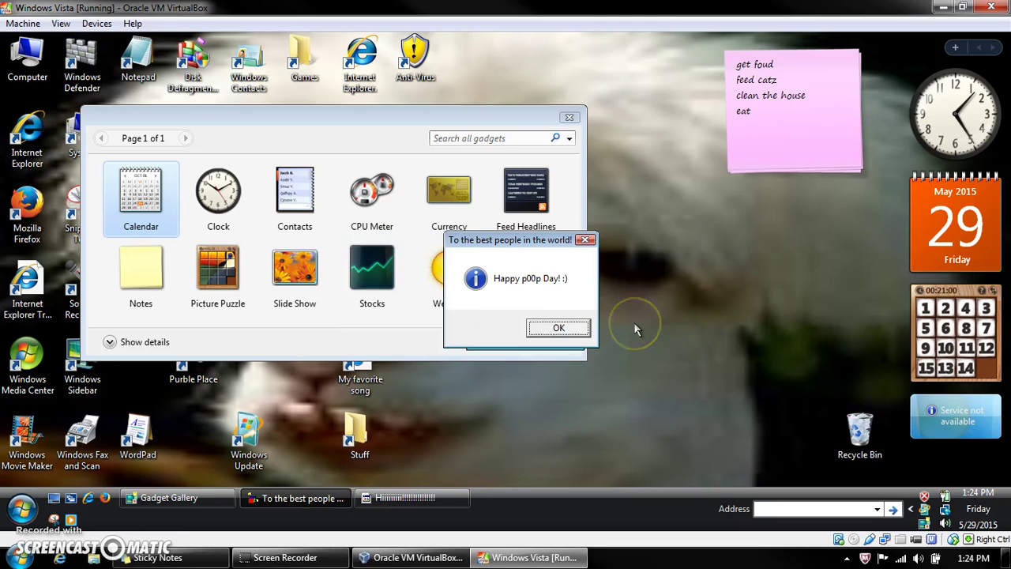
click(557, 327)
click(451, 495)
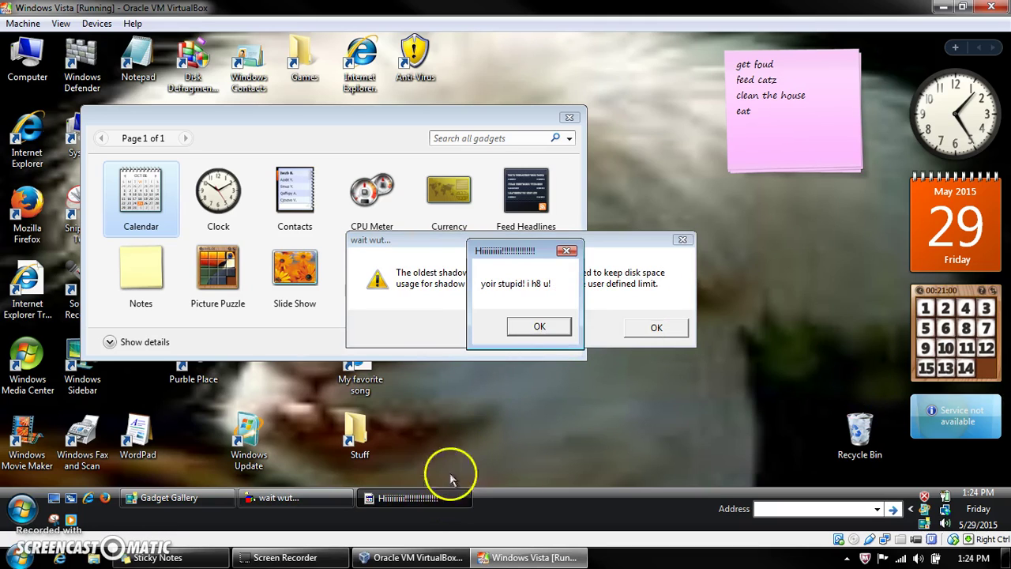
click(541, 330)
click(655, 327)
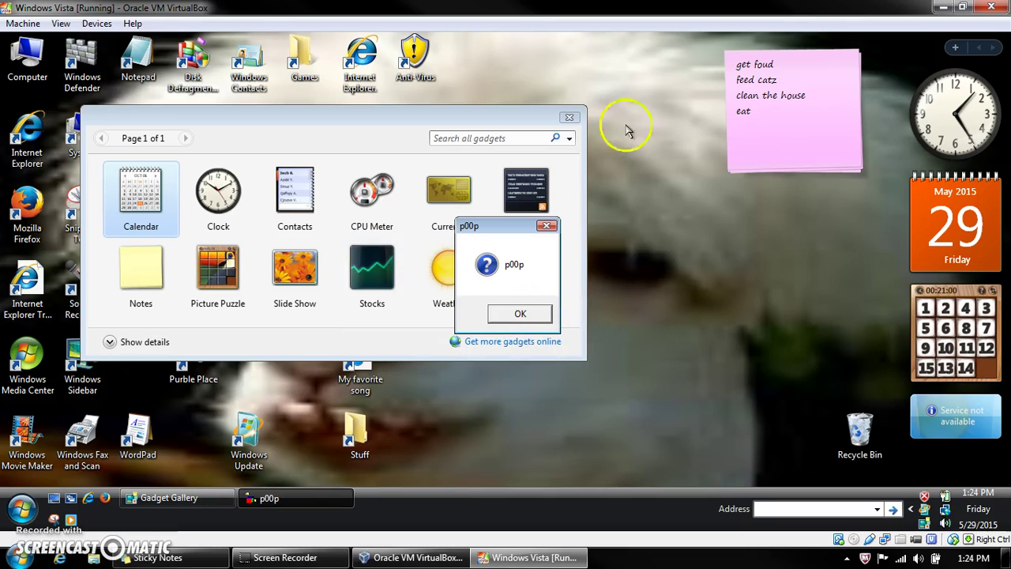
Step: Close the Gadget Gallery and clear the p00p through Critical Error, Yay and help messages
click(569, 116)
click(519, 314)
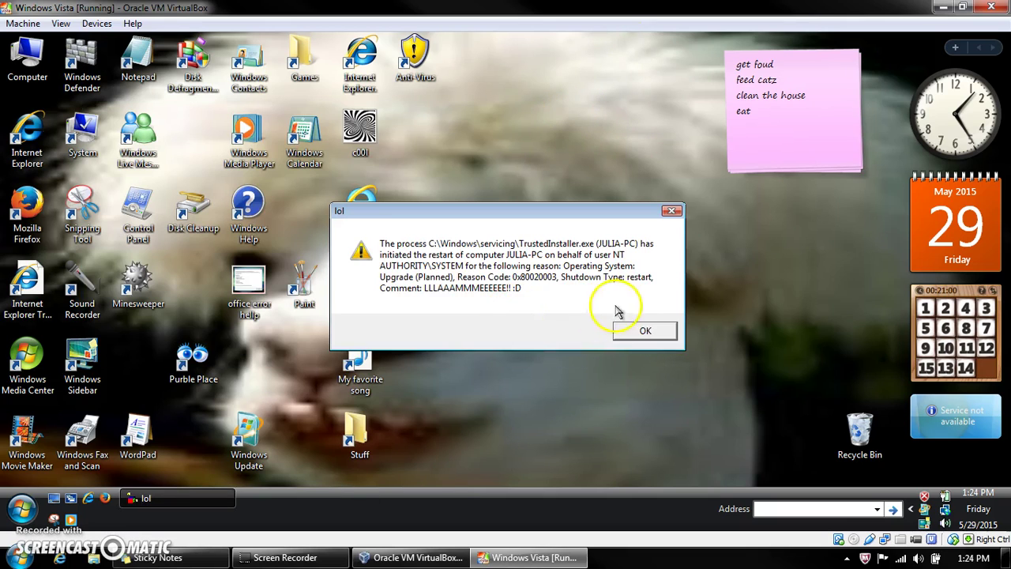
click(616, 332)
click(577, 315)
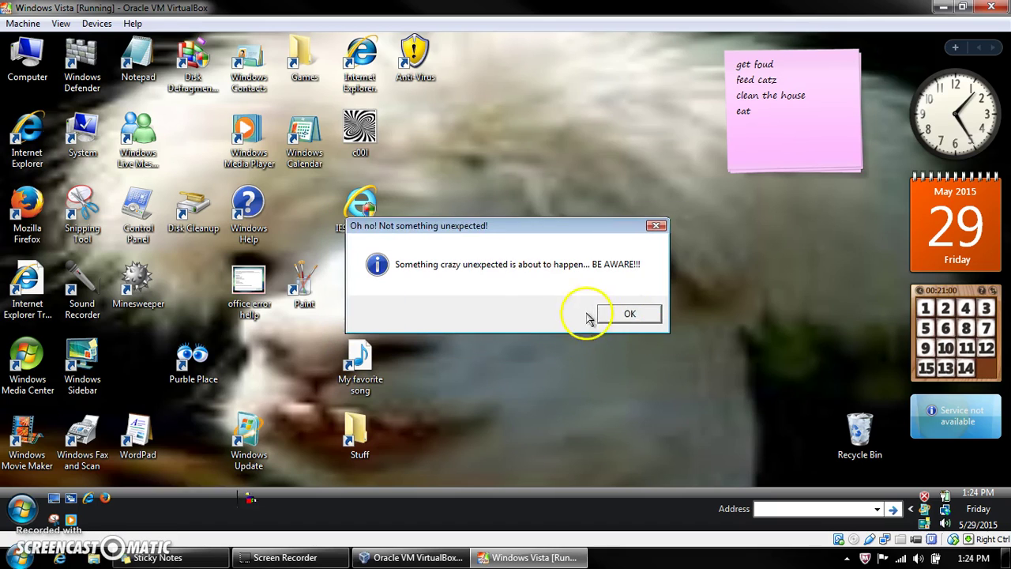
click(632, 313)
click(553, 315)
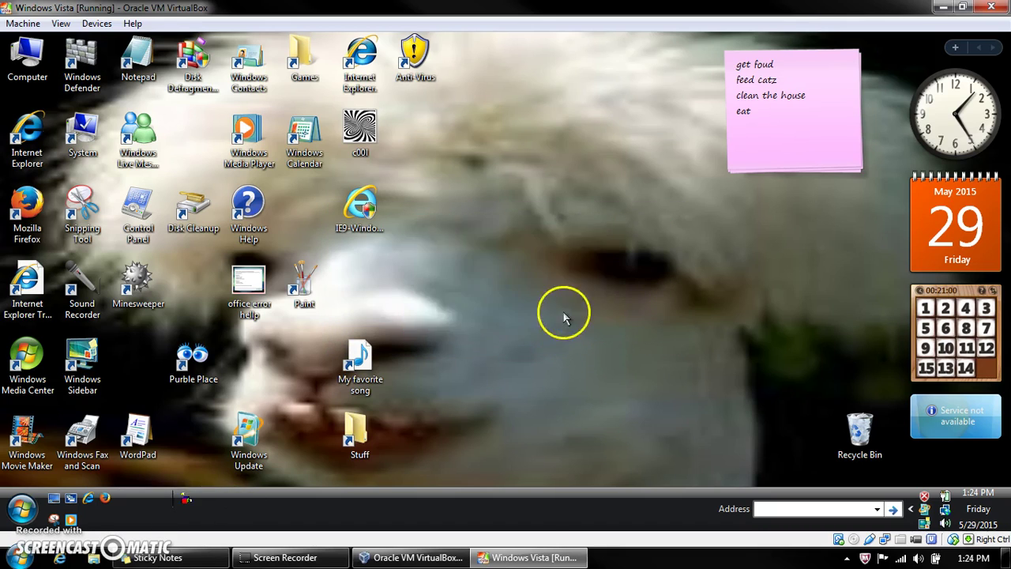
click(573, 341)
click(638, 313)
click(575, 315)
Step: Clear the Patch Tuesday, OLD COMPUTER, VIRUS, Time to restart!, DLL Initialization Failed and I hate you messages
click(577, 316)
click(564, 359)
click(553, 313)
click(564, 316)
click(644, 330)
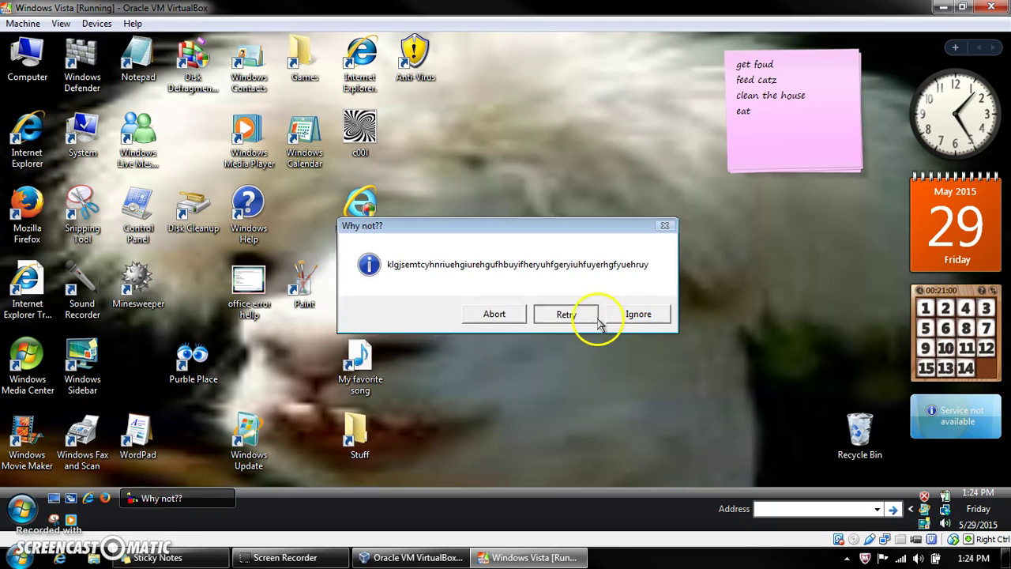
click(685, 317)
click(559, 316)
click(567, 316)
click(636, 314)
click(528, 316)
Step: Dismiss the blah, ERROR, Service Pack 3, Vista support, Restart Required and My computer is OLD! messages
click(612, 311)
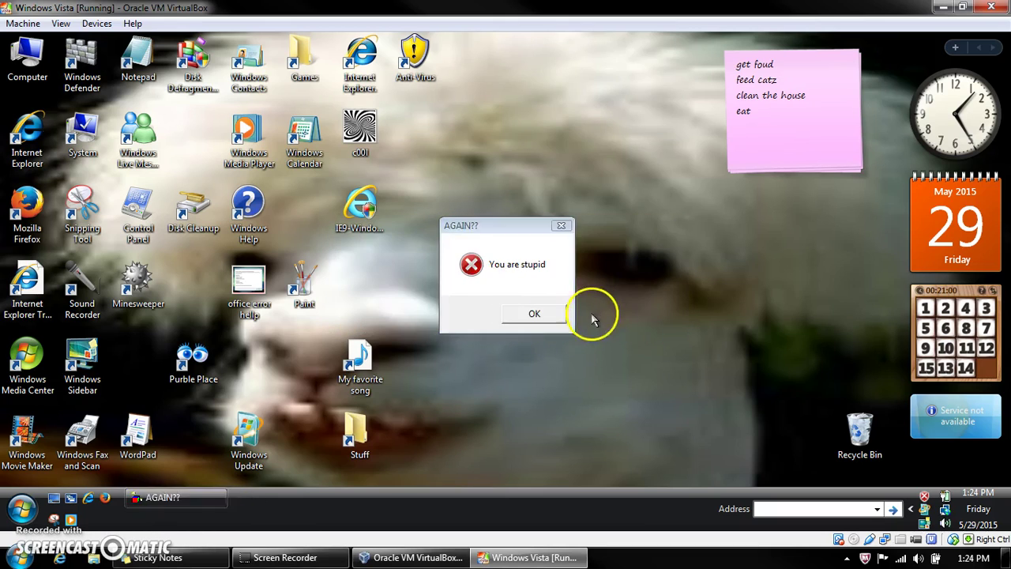
click(537, 320)
click(564, 316)
click(546, 315)
key(Return)
click(557, 316)
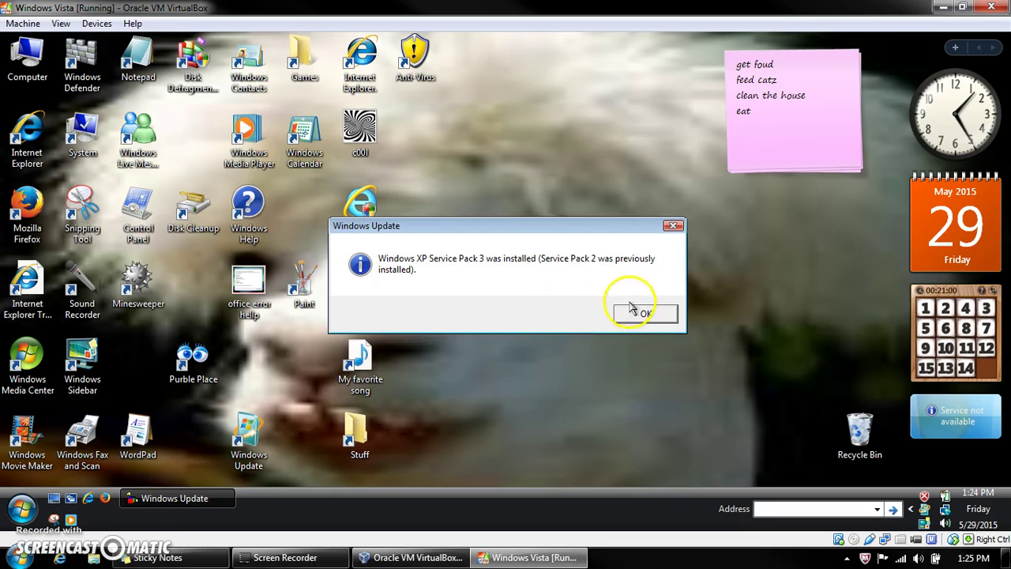
click(634, 312)
click(591, 316)
click(602, 322)
click(598, 312)
Step: Clear the final Event Viewer, SOY, Restart Required, CRASH and Have a TERRIBLE DAY! messages
click(582, 316)
click(567, 314)
click(547, 319)
click(551, 316)
click(568, 316)
click(626, 312)
click(578, 339)
click(577, 315)
click(537, 314)
click(543, 315)
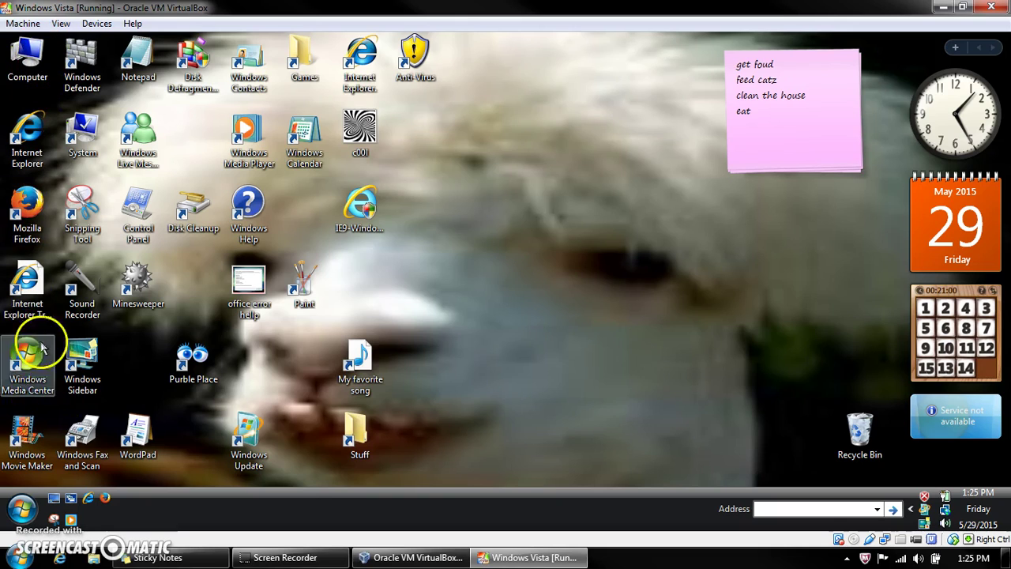
double_click(22, 118)
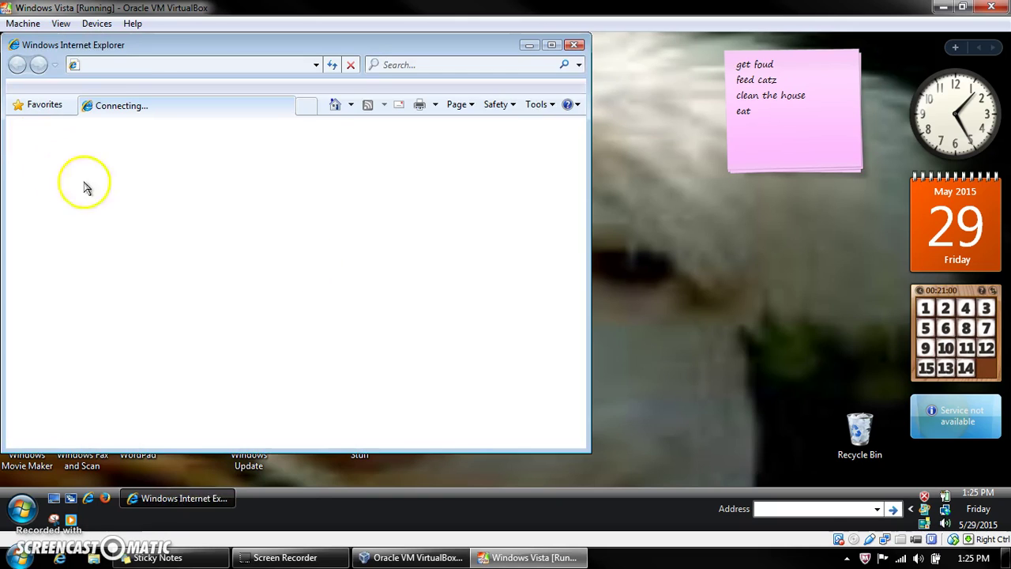
click(574, 45)
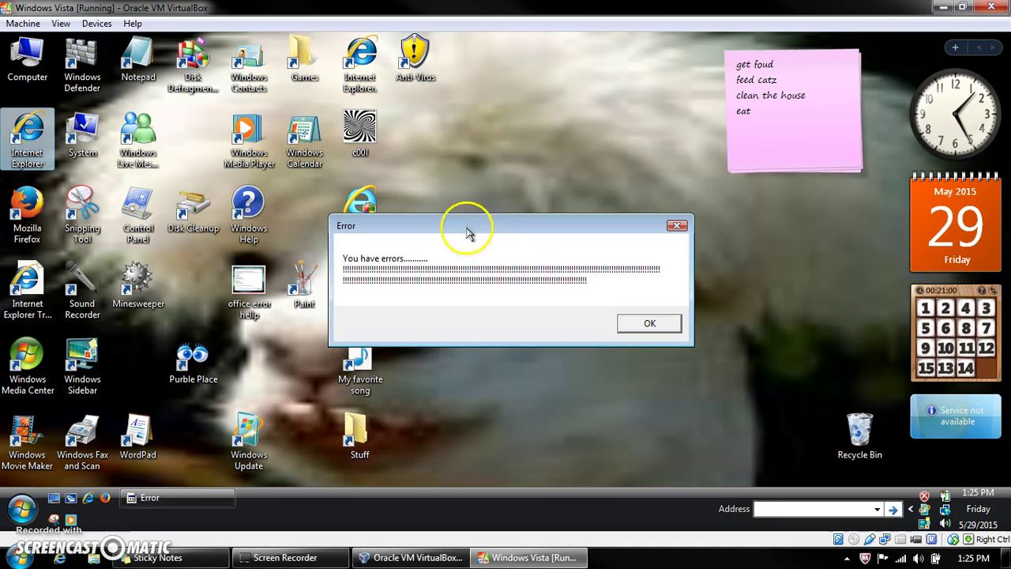
click(655, 323)
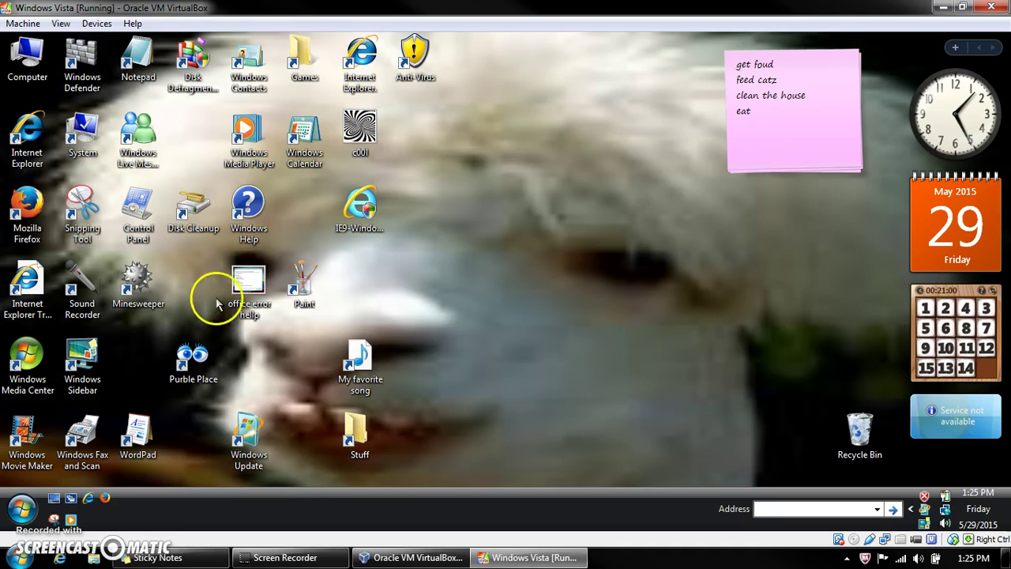
double_click(266, 289)
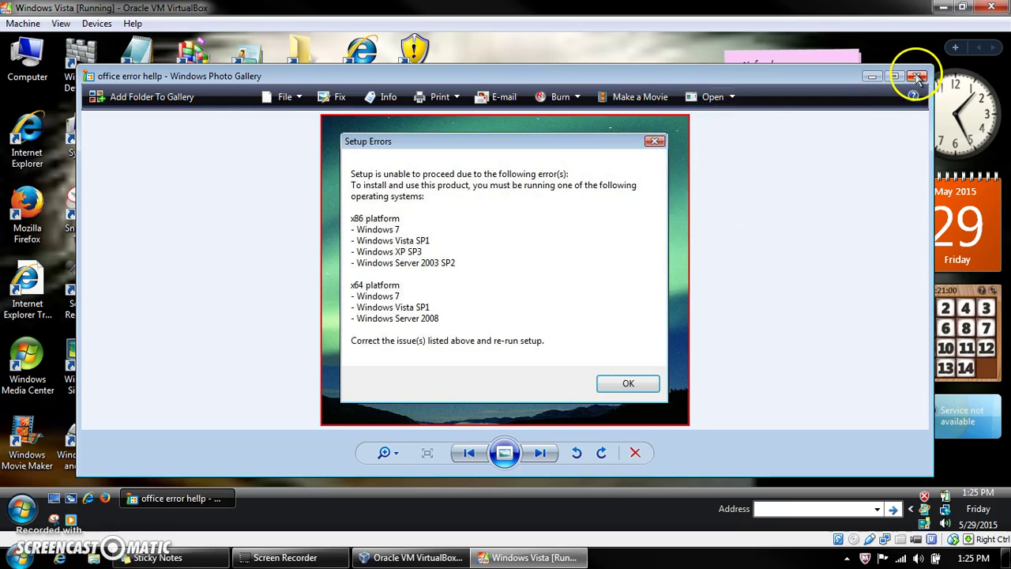
click(917, 75)
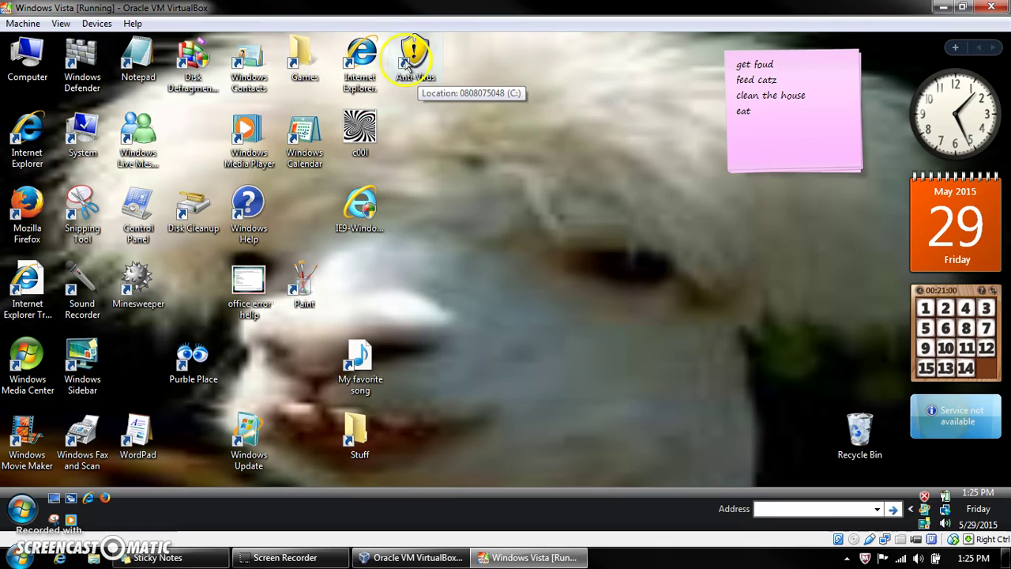
Step: Accept the Hello... prank message, launch and close Internet Explorer, then open the Vista Start menu
double_click(359, 72)
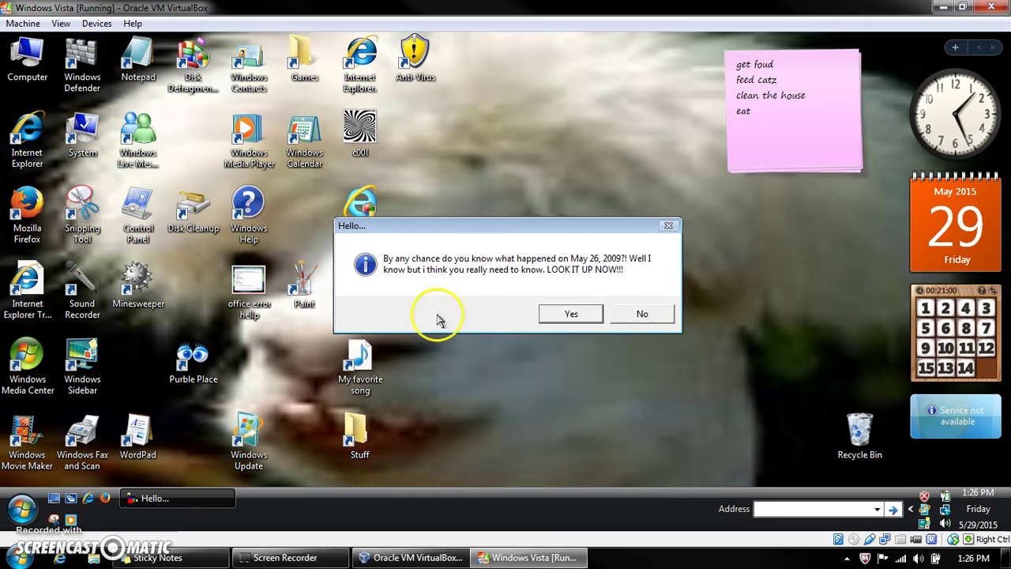
click(550, 316)
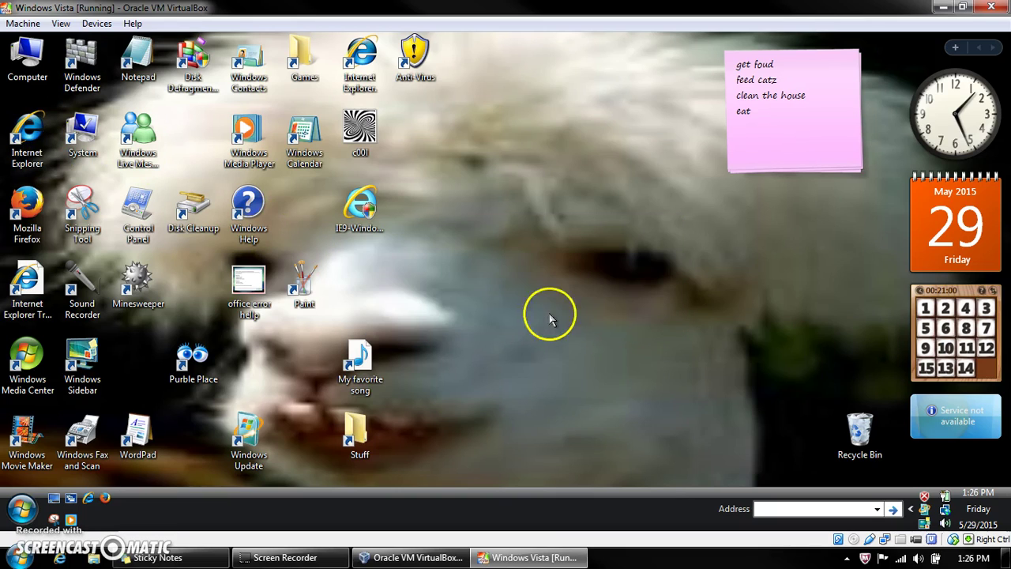
double_click(24, 146)
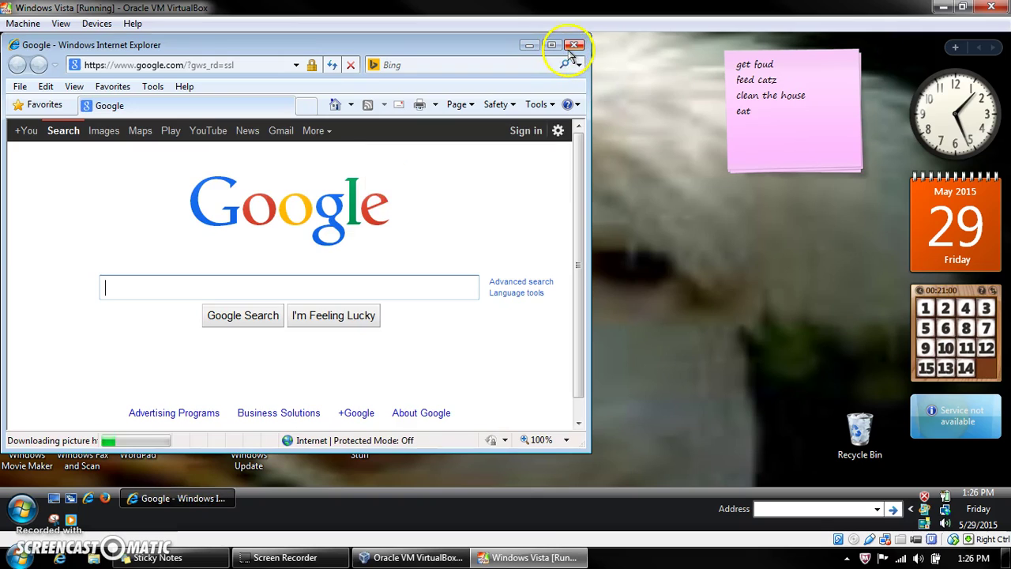
click(573, 46)
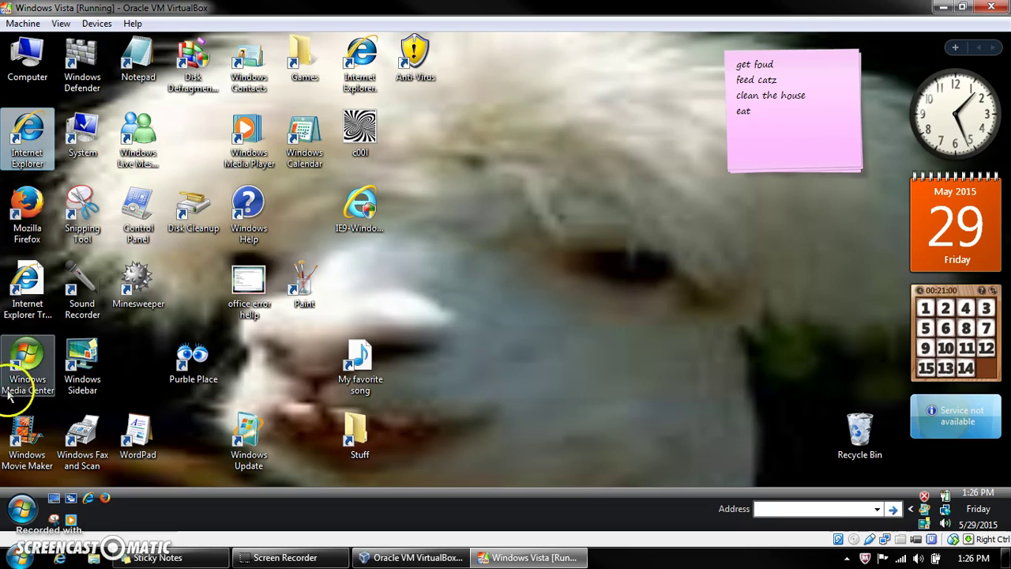
click(22, 505)
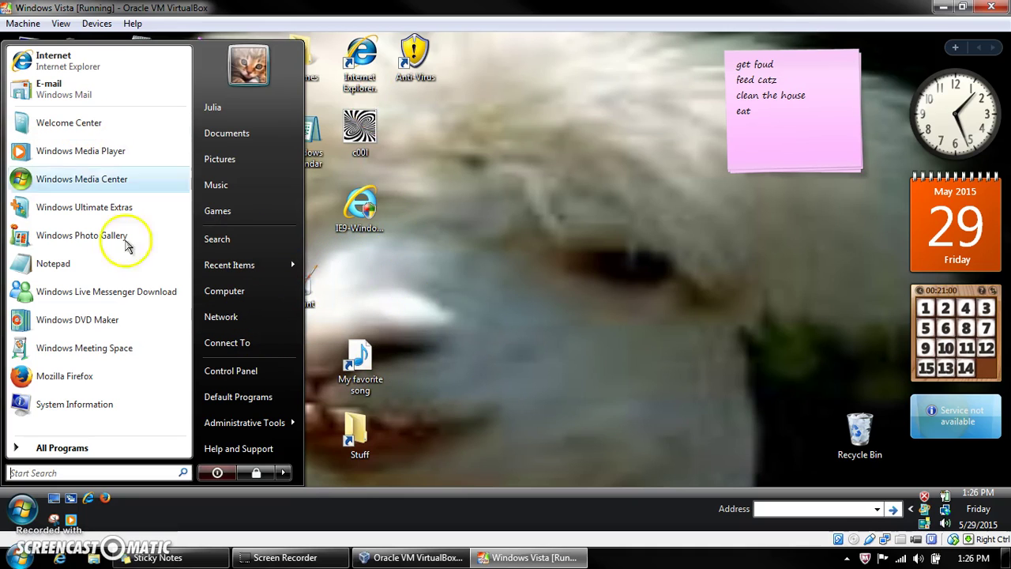
Step: Launch Task Scheduler from Administrative Tools and show the Task Scheduler Library
mouse_move(284, 422)
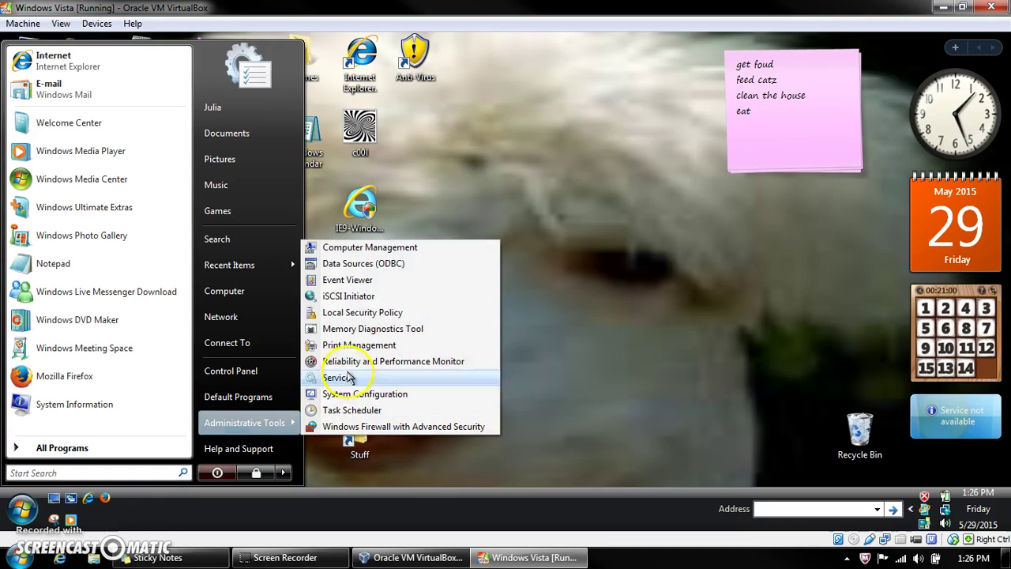
click(422, 411)
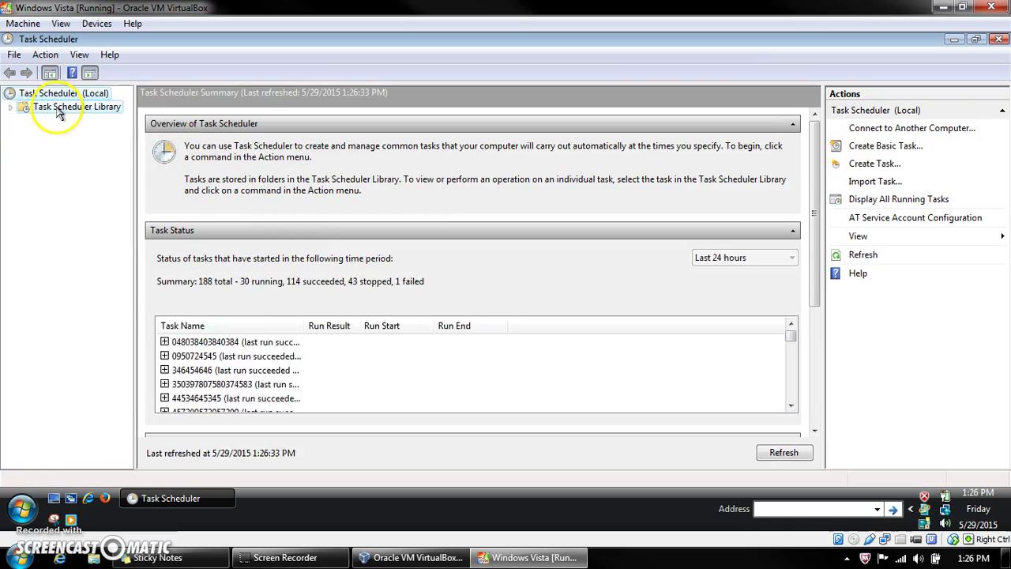
click(55, 107)
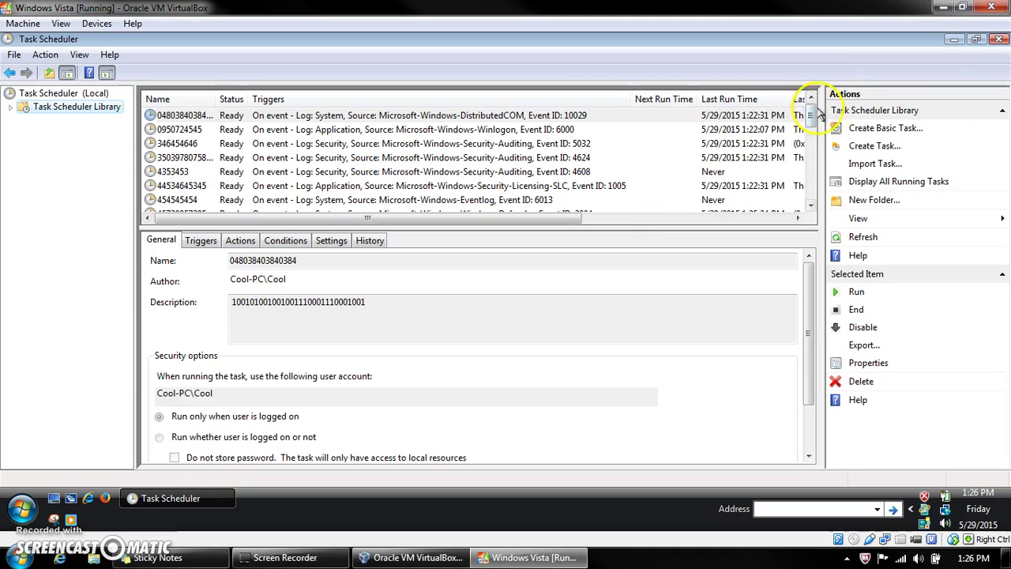
Step: Narrow the Next Run Time column and scroll through the tasks' last run results, selecting task 97979799
scroll(811, 119, down, 1)
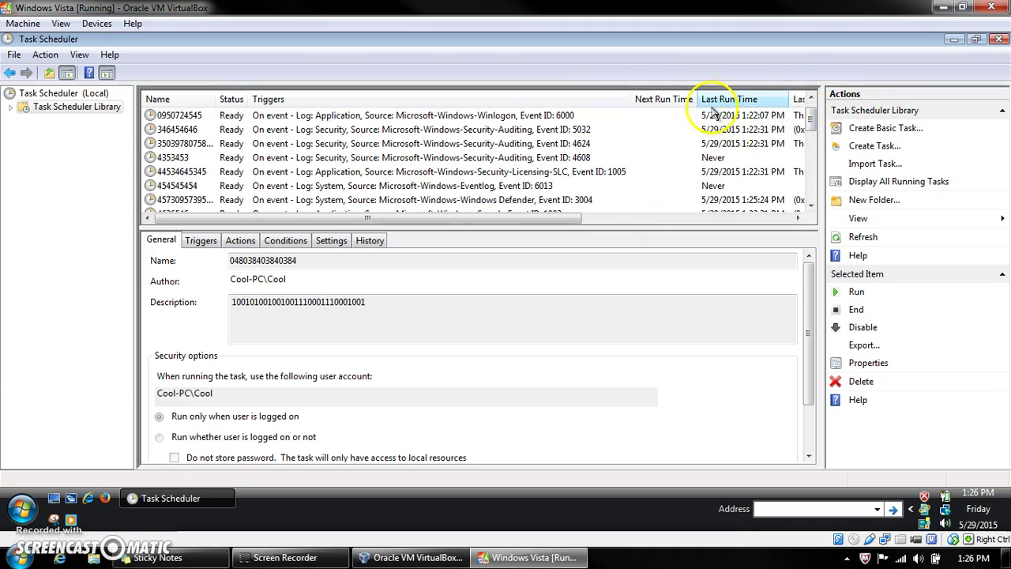
drag(698, 99, 616, 105)
scroll(758, 127, down, 4)
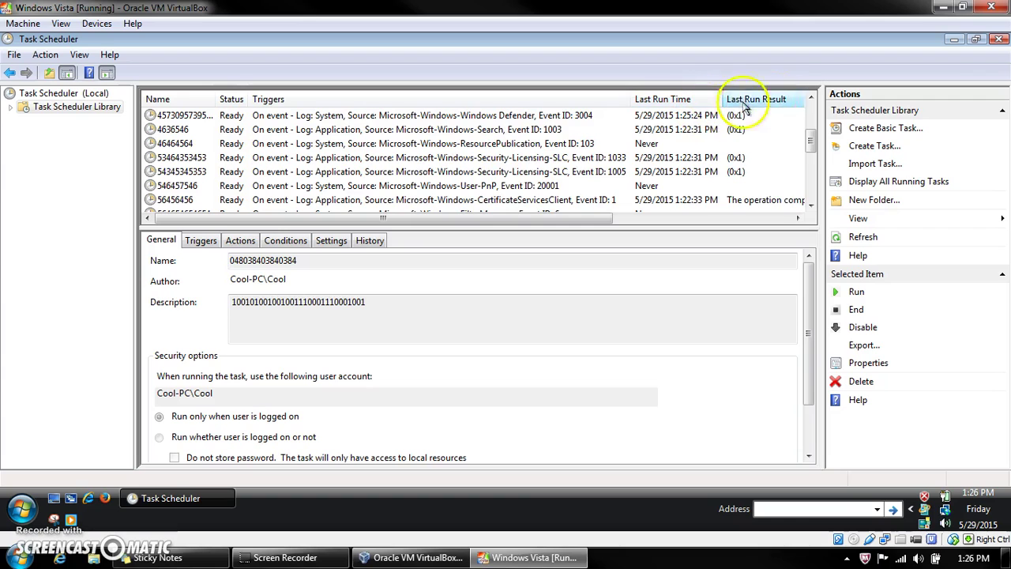
scroll(723, 189, down, 2)
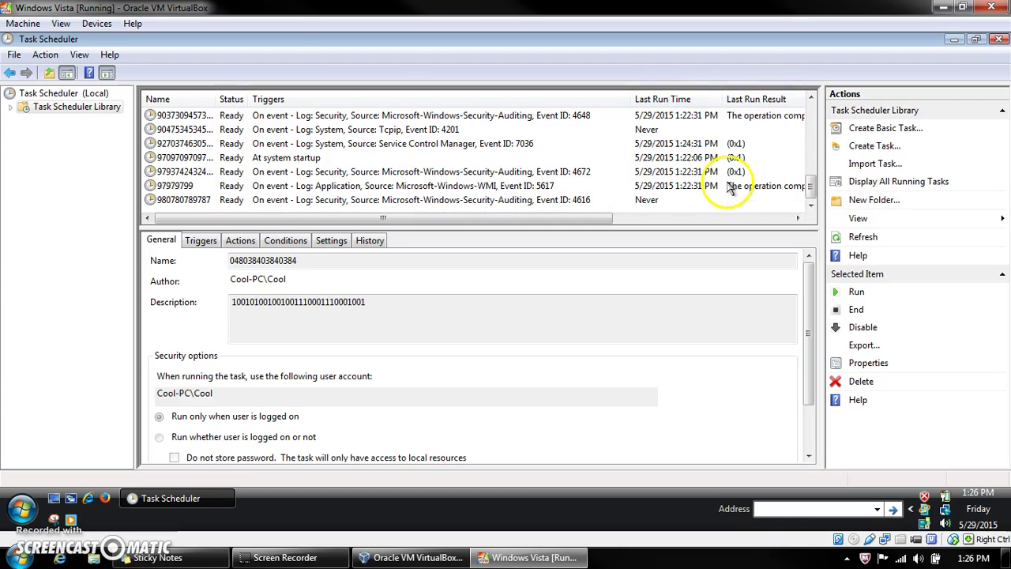
scroll(723, 189, up, 10)
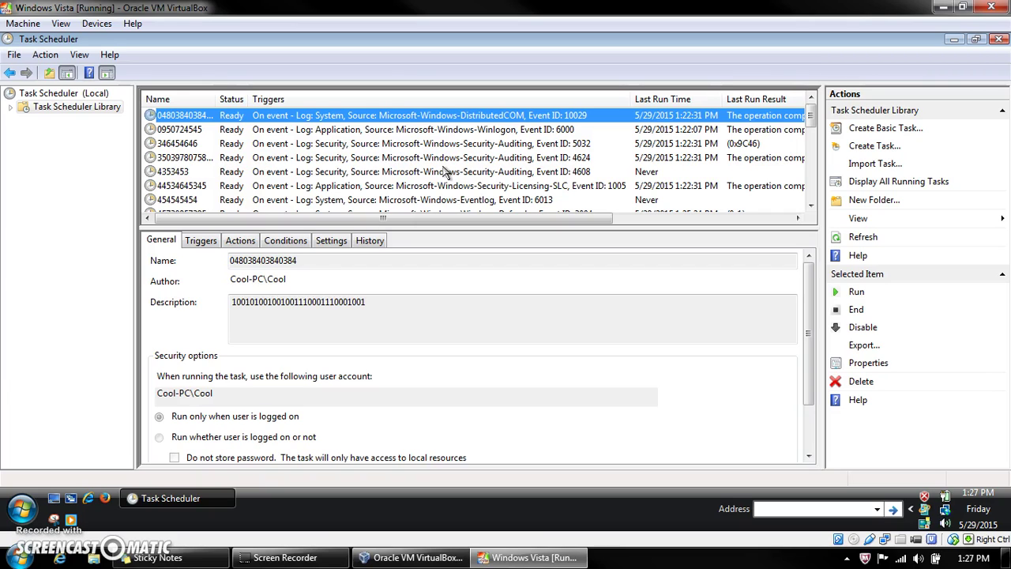
scroll(444, 173, down, 9)
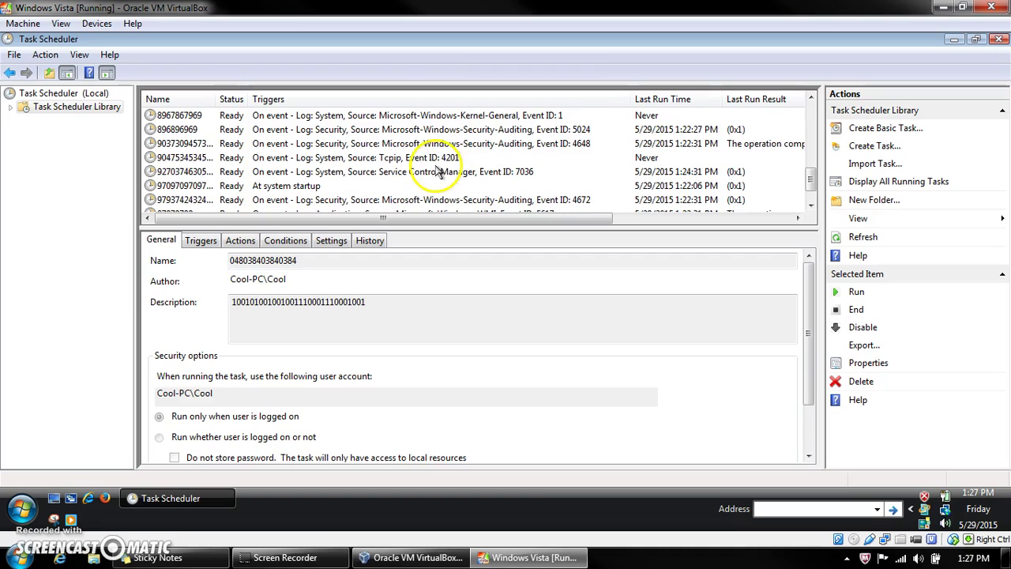
click(514, 211)
drag(515, 218, 643, 226)
scroll(614, 162, down, 5)
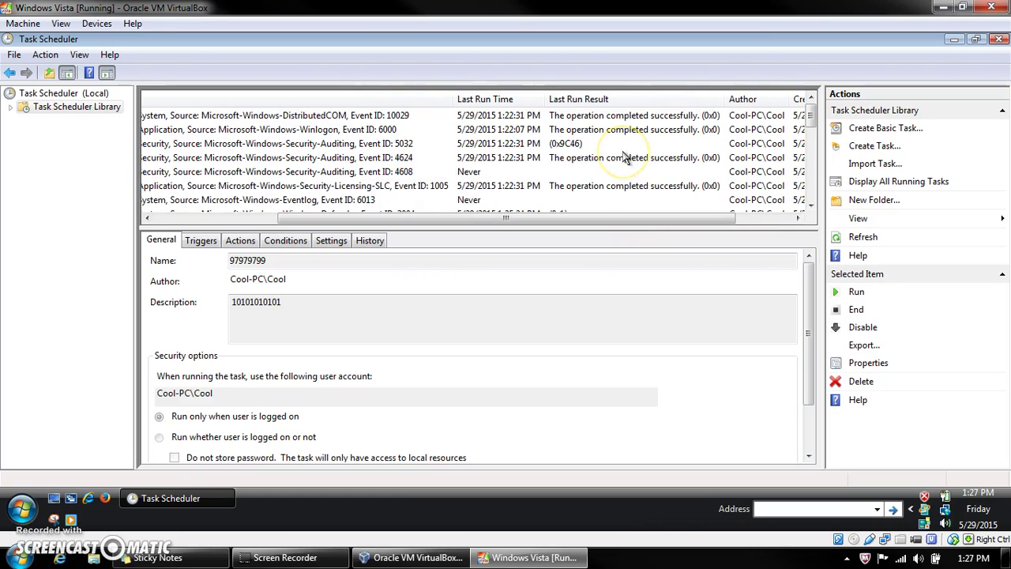
drag(575, 219, 585, 219)
scroll(598, 163, down, 3)
scroll(591, 163, up, 3)
click(567, 145)
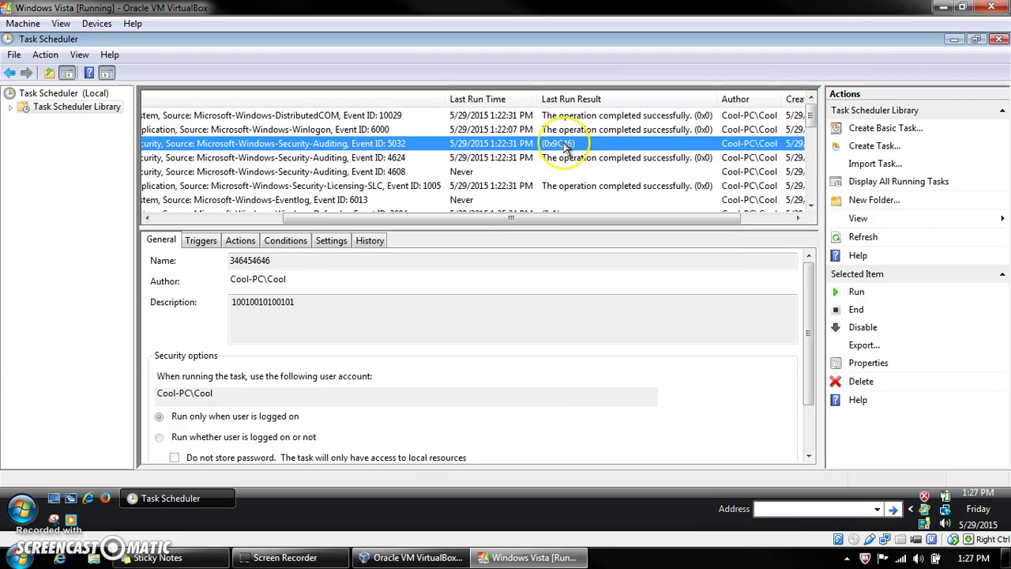
double_click(566, 145)
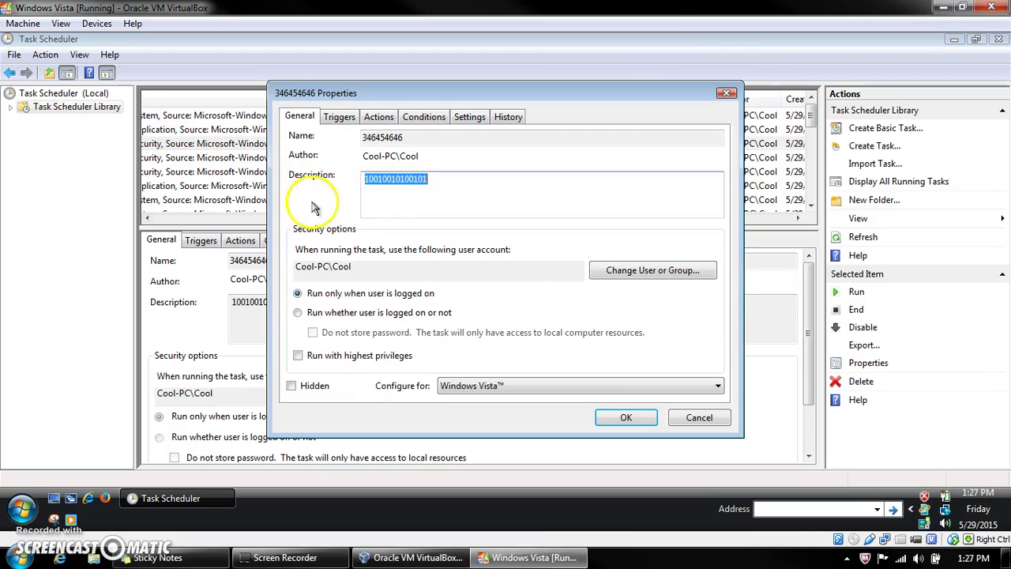
click(386, 120)
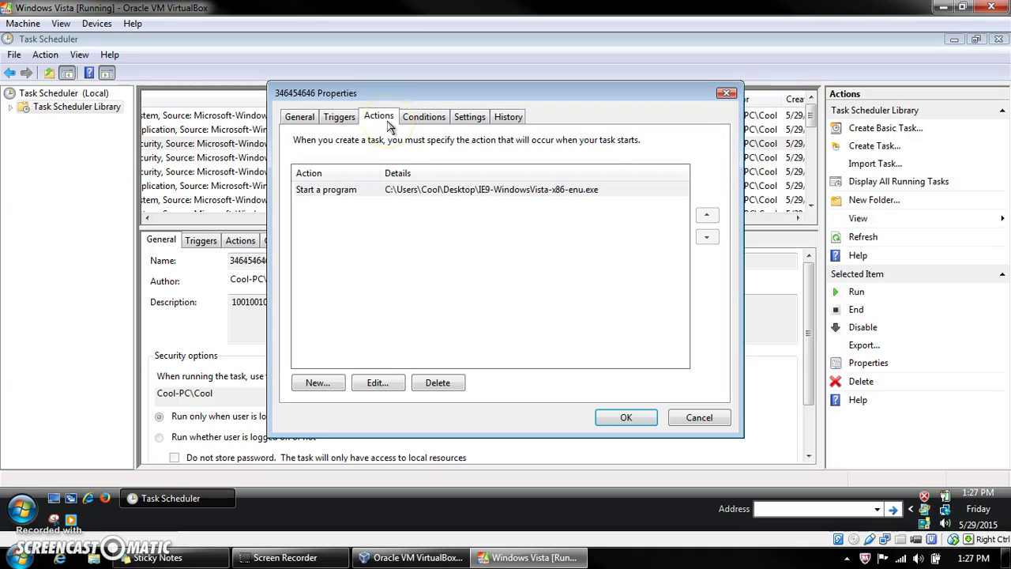
click(725, 93)
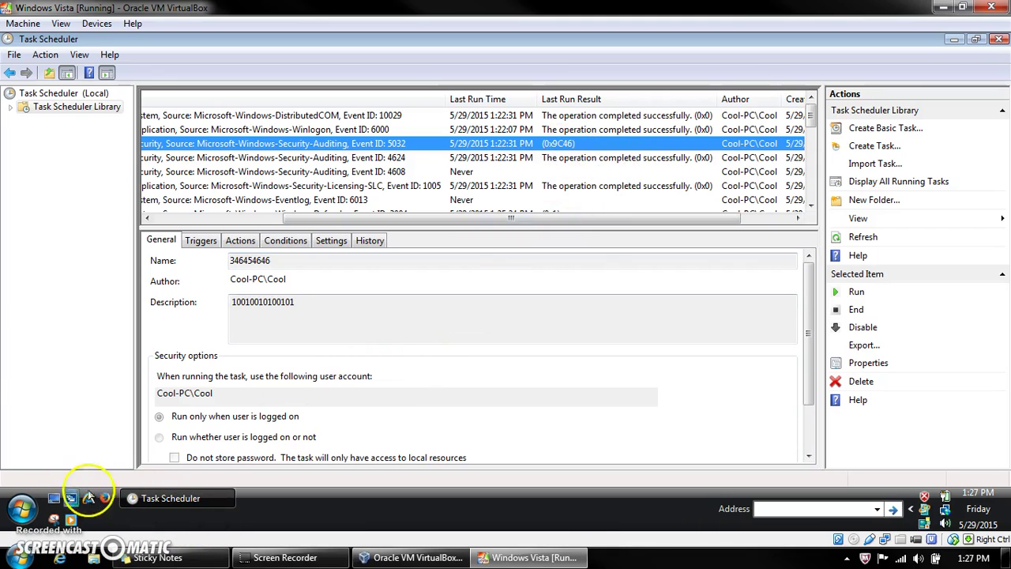
Step: Search Google for 0x9c46 in Internet Explorer
click(88, 498)
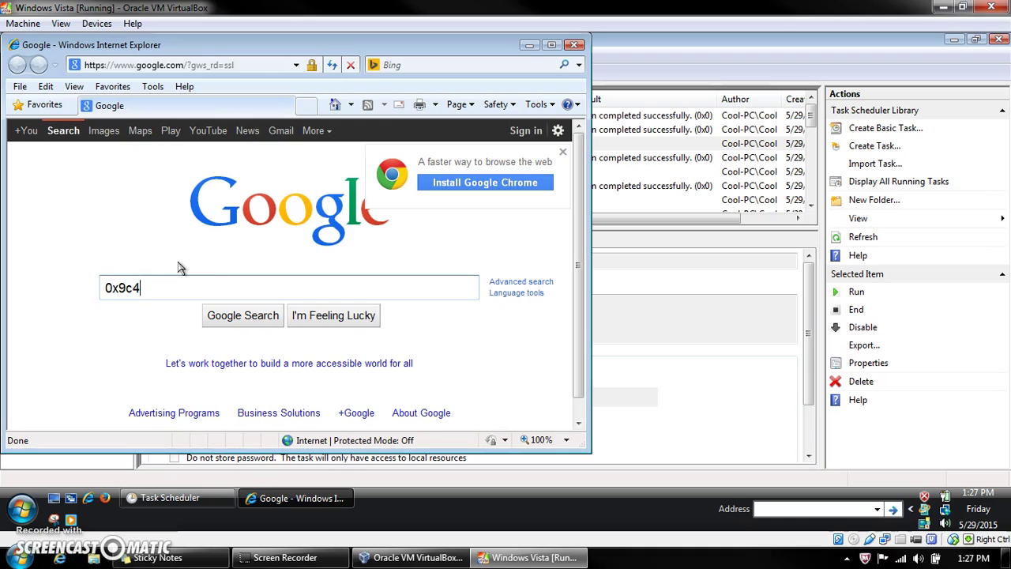
key(Return)
click(181, 263)
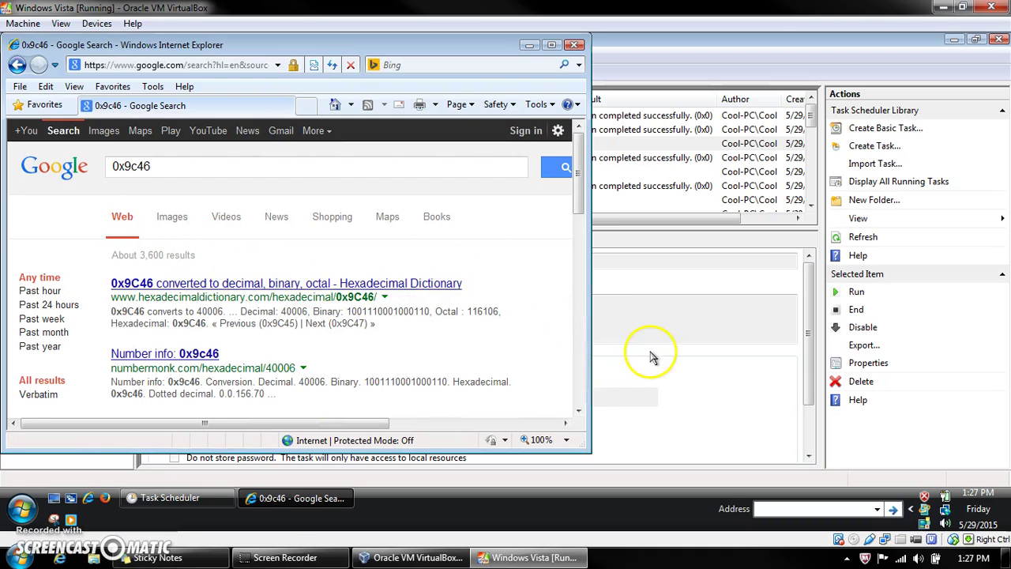
click(643, 341)
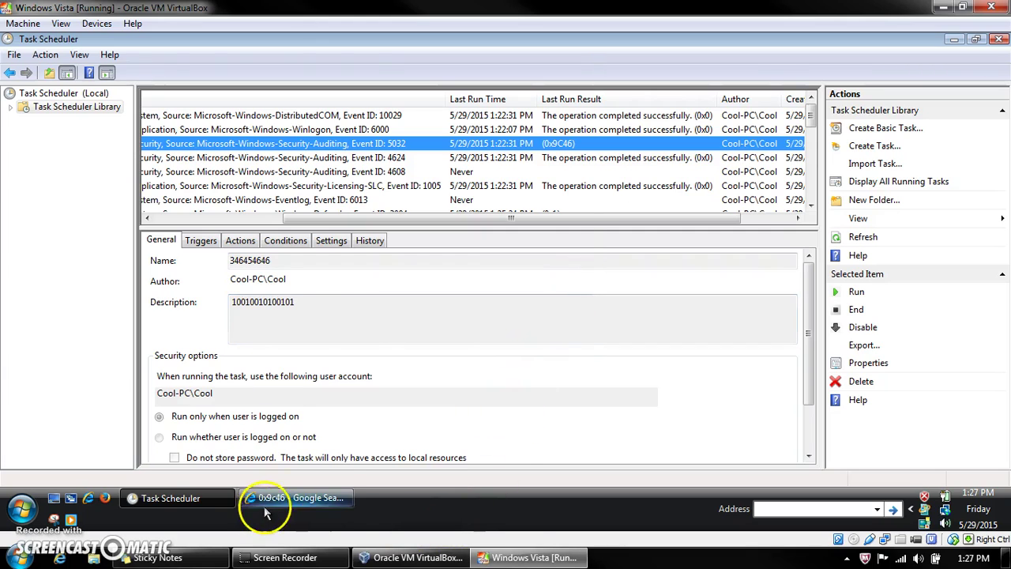
click(297, 497)
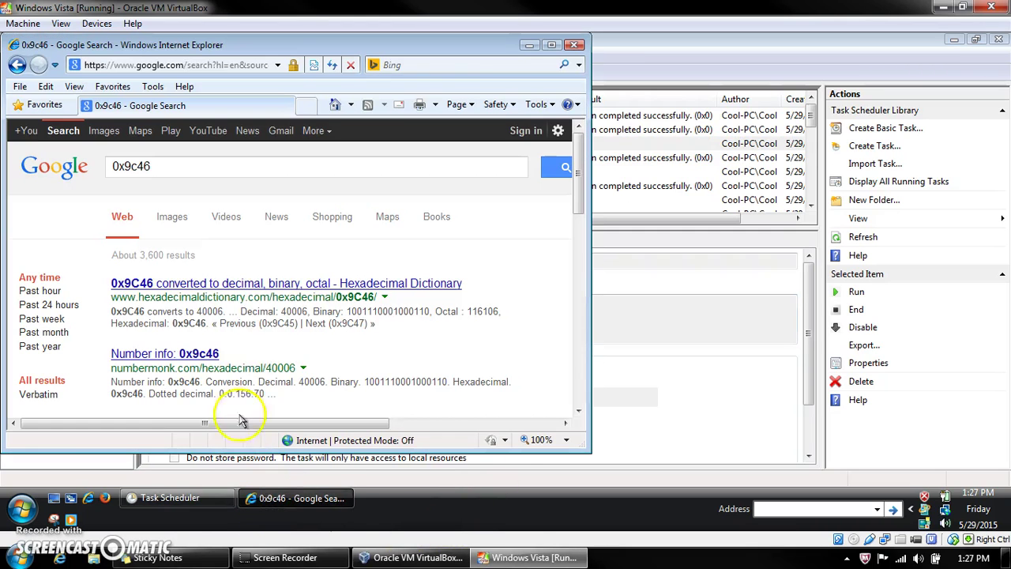
Step: Open the Hexadecimal Dictionary result for 0x9C46, copy its address, minimize IE and start Firefox
click(182, 282)
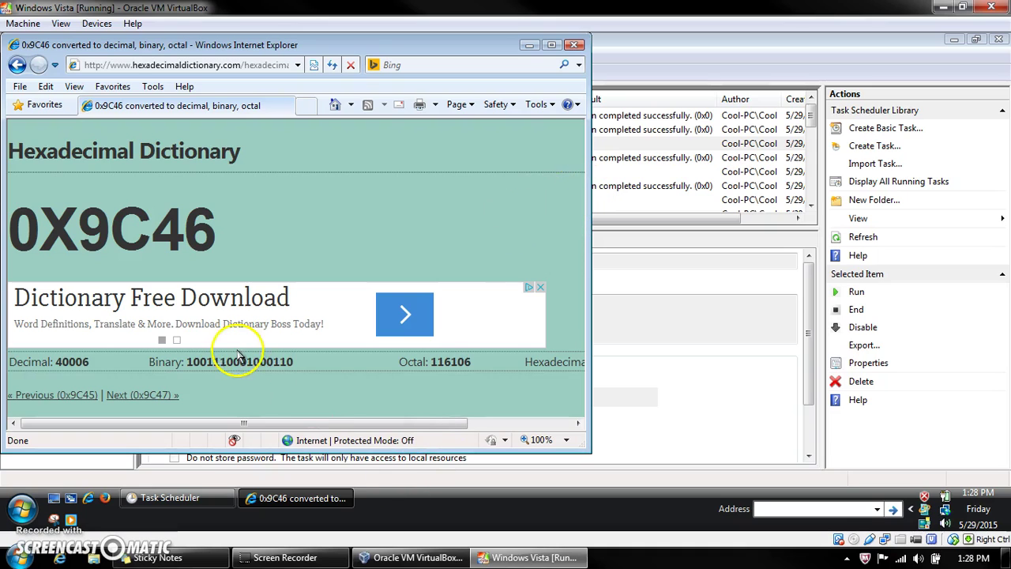
right_click(155, 71)
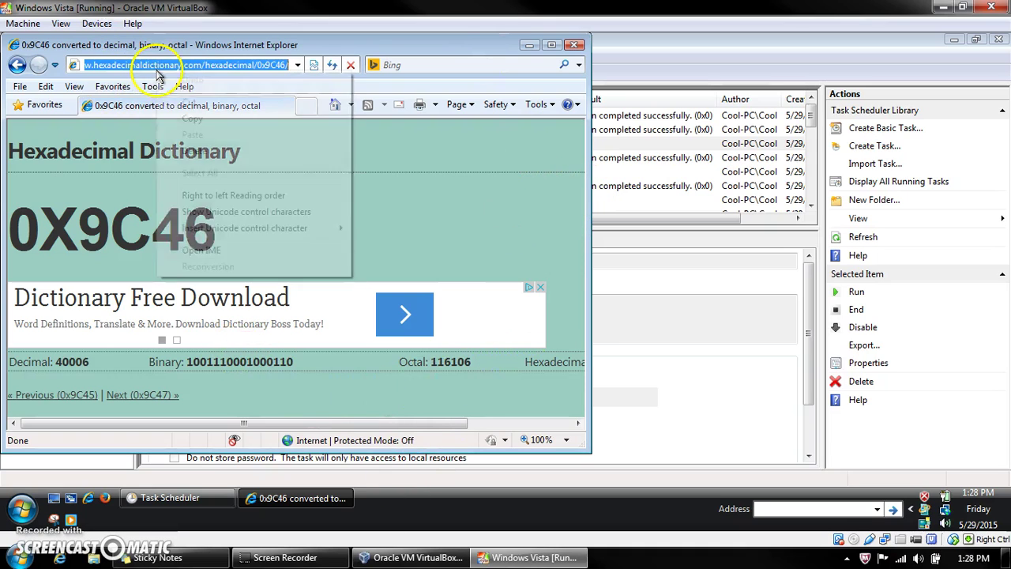
click(210, 119)
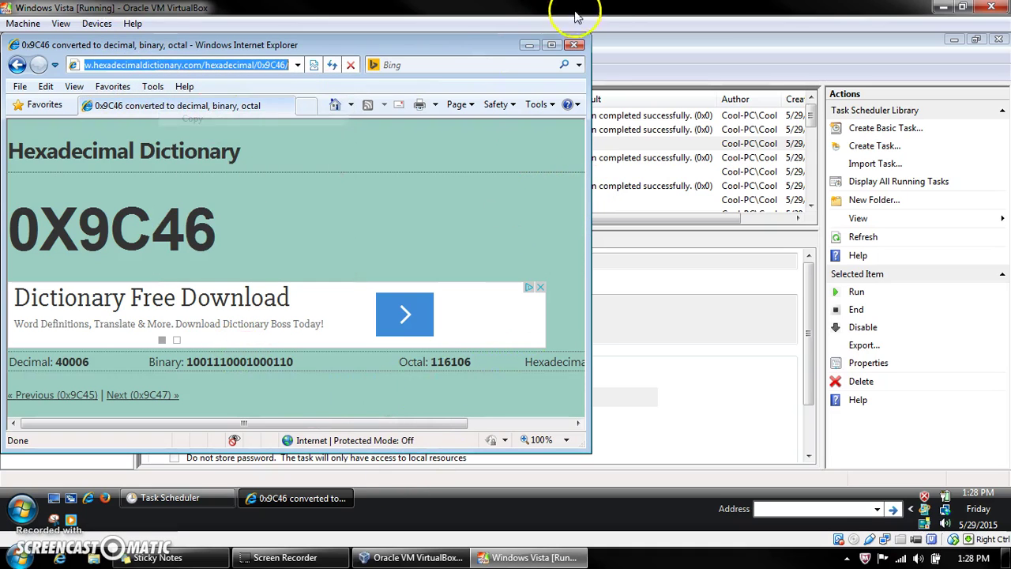
click(529, 45)
click(108, 497)
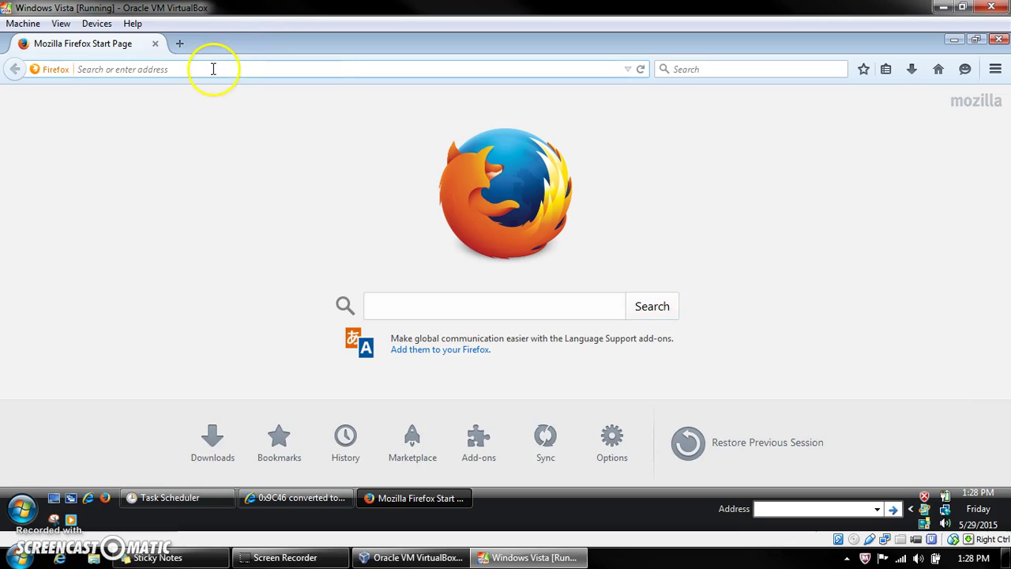
Step: Load the copied dictionary address in Firefox, then show page 2 of IE's 0x9c46 results
right_click(213, 70)
click(251, 150)
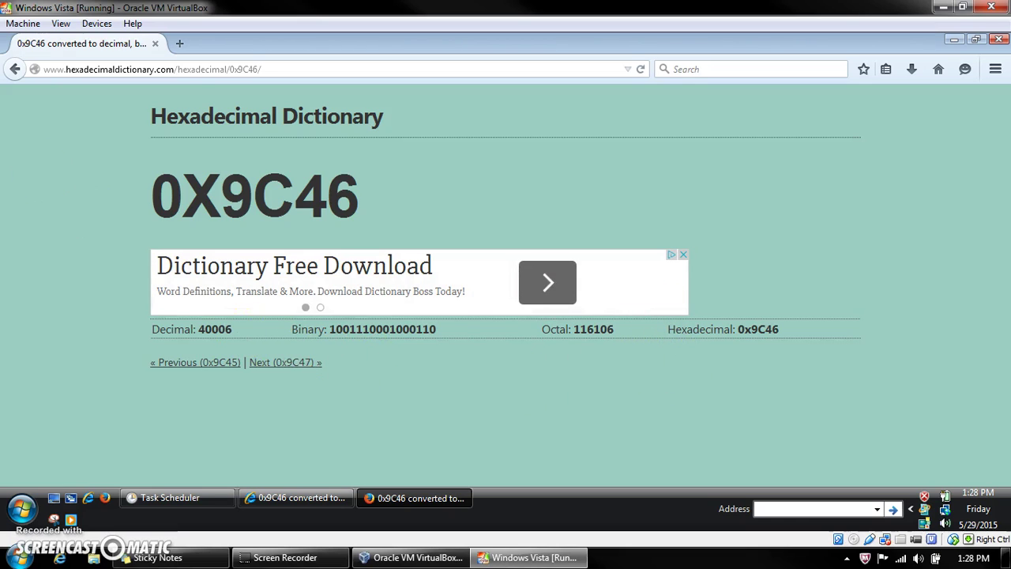
click(294, 497)
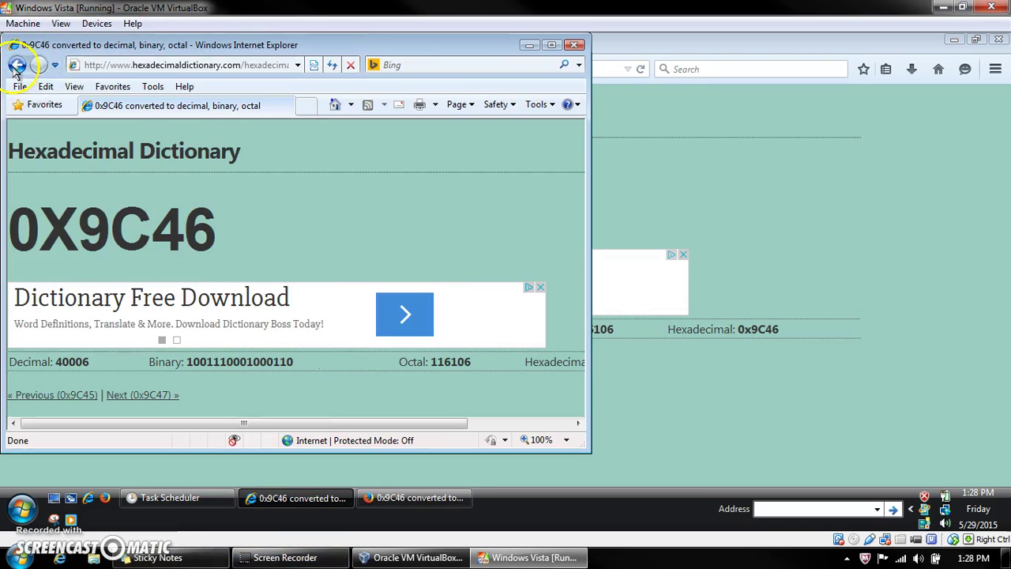
click(16, 65)
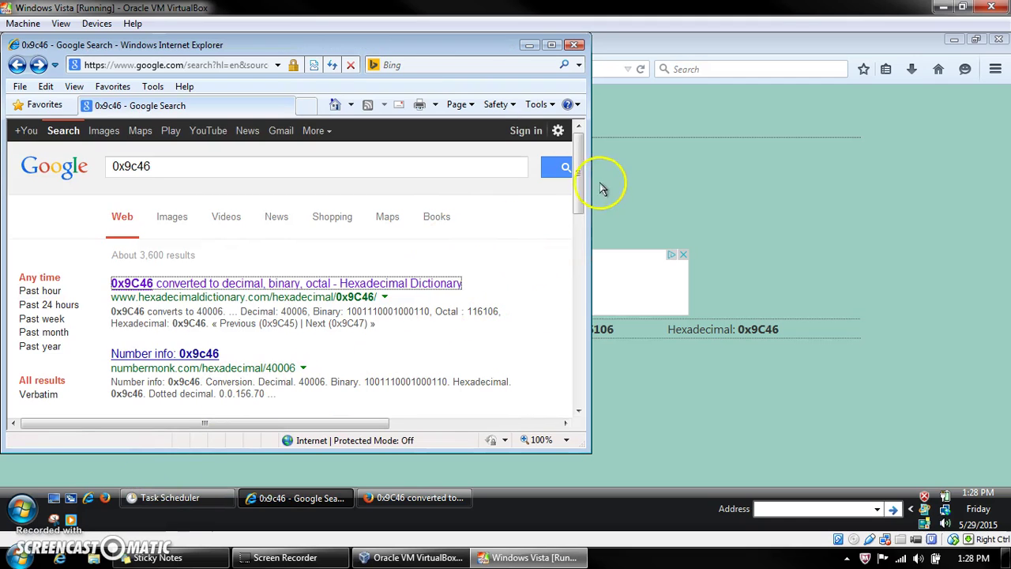
drag(580, 189, 566, 375)
click(245, 354)
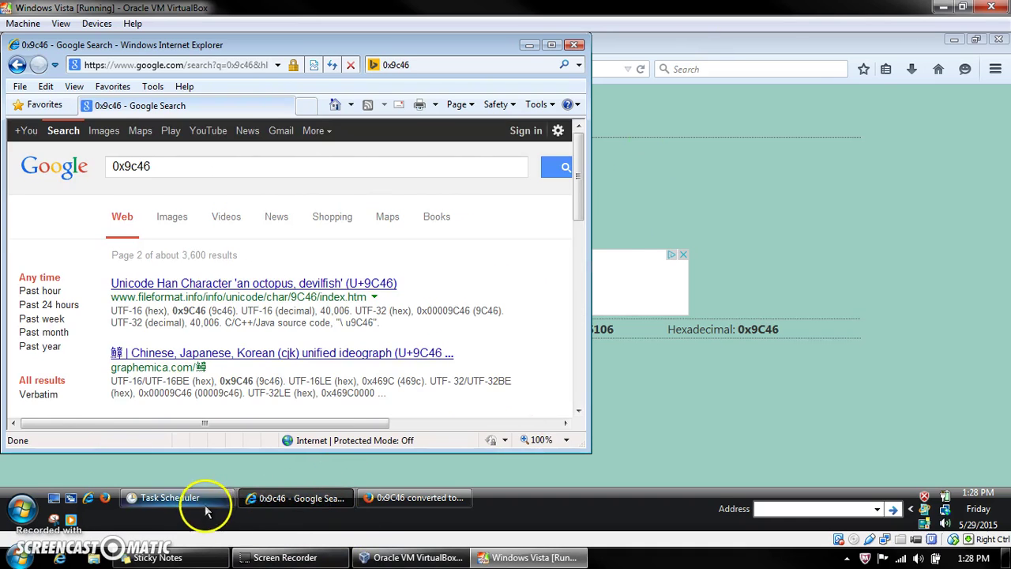
click(197, 498)
scroll(781, 126, down, 2)
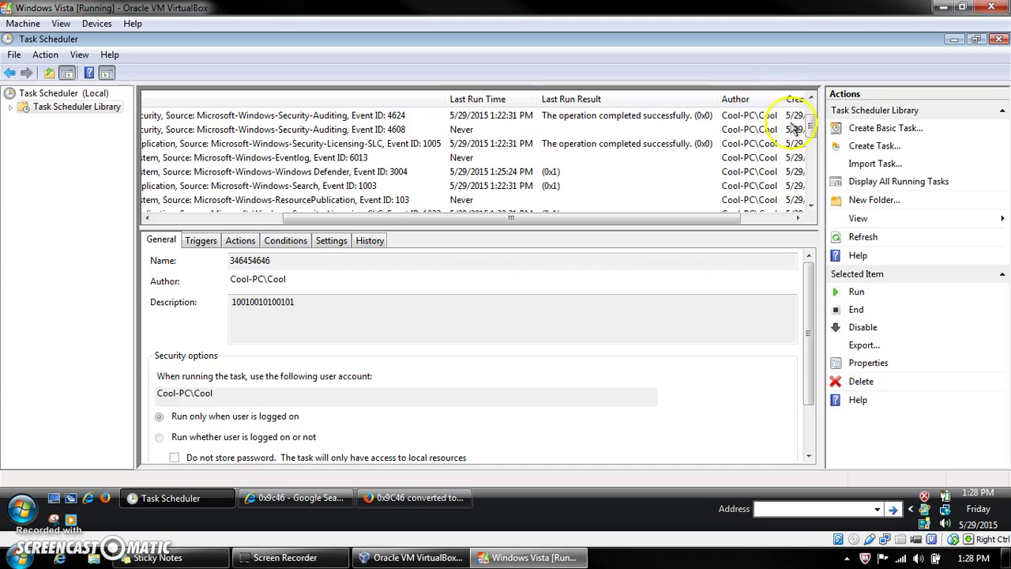
scroll(805, 177, down, 5)
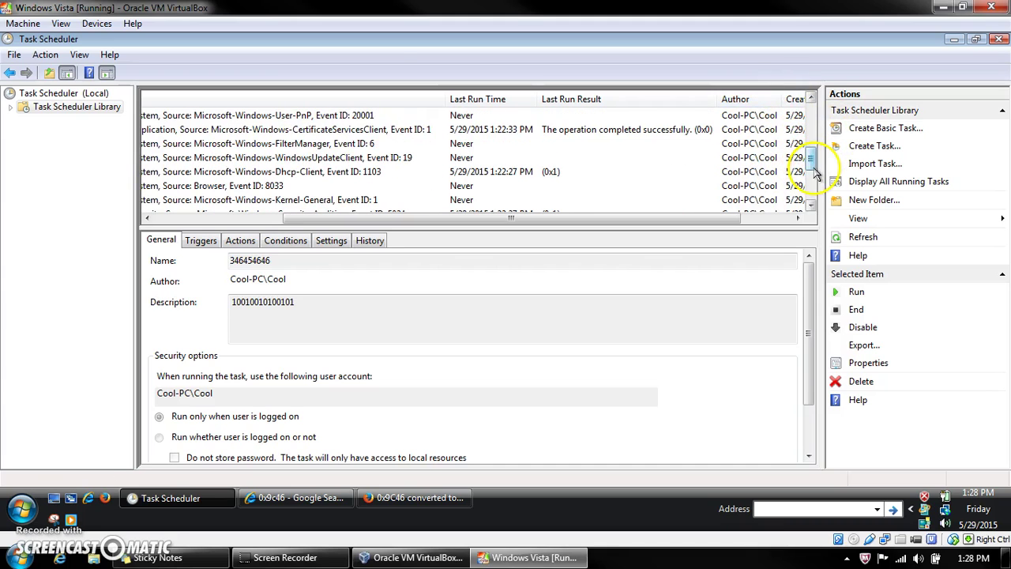
click(519, 150)
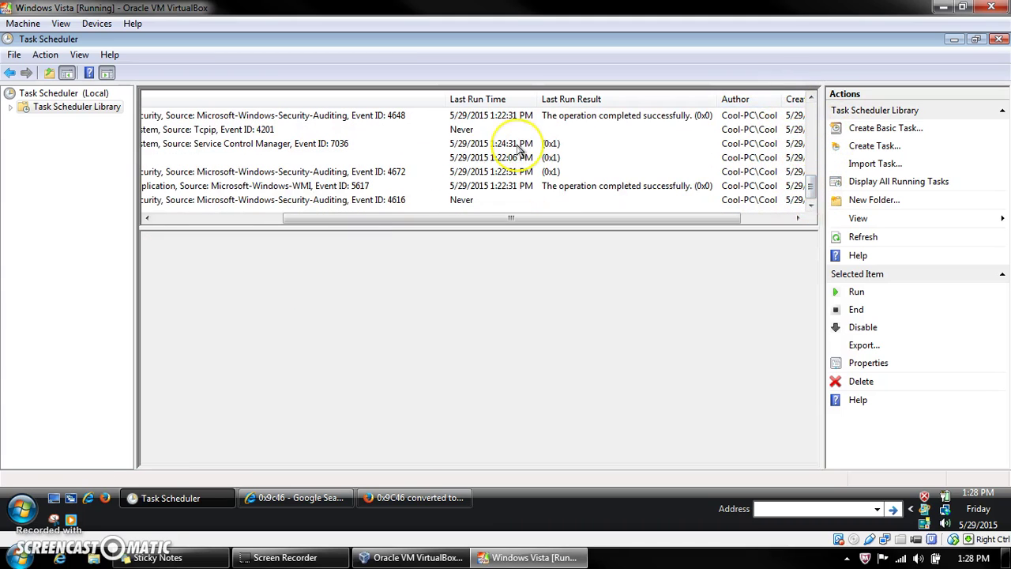
double_click(519, 150)
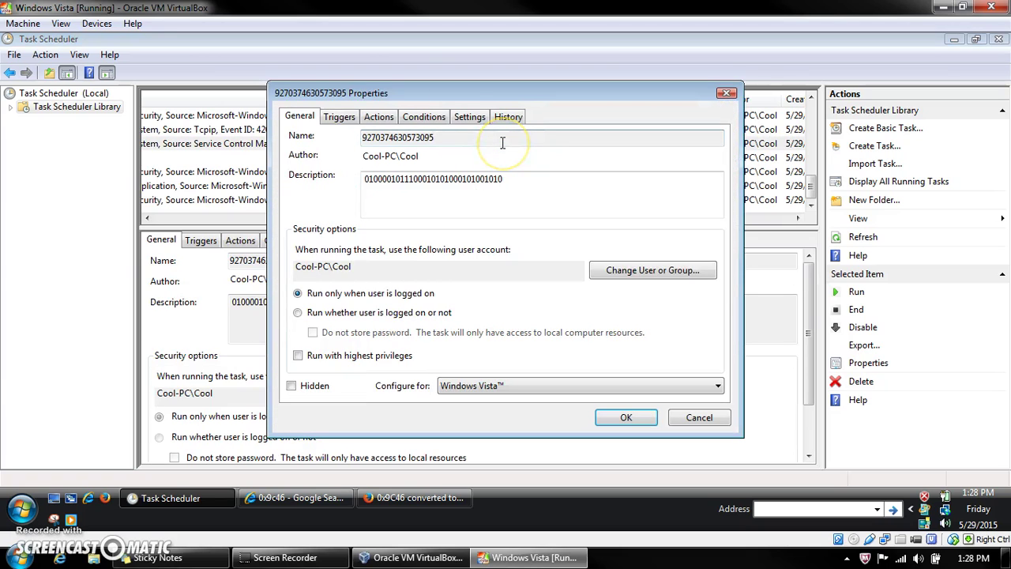
click(423, 314)
click(622, 416)
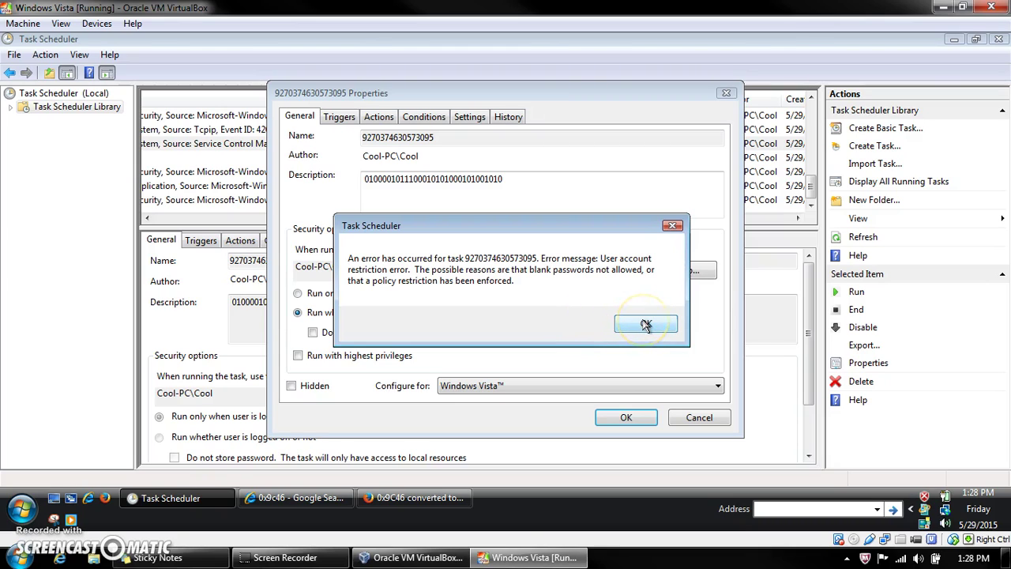
click(645, 327)
click(166, 305)
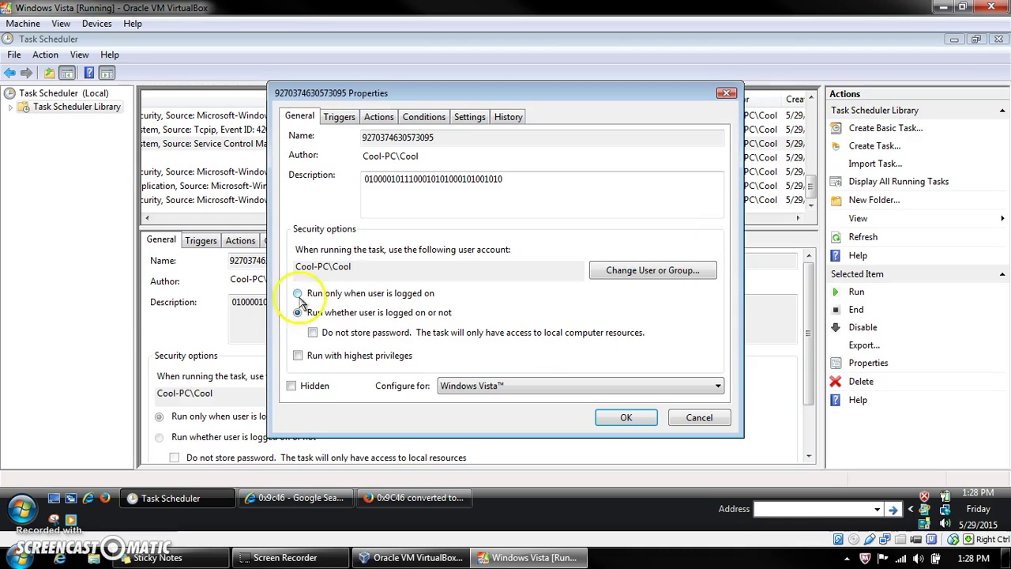
Step: Create a password and hint for the administrator account in Control Panel's User Accounts, then close it
click(21, 509)
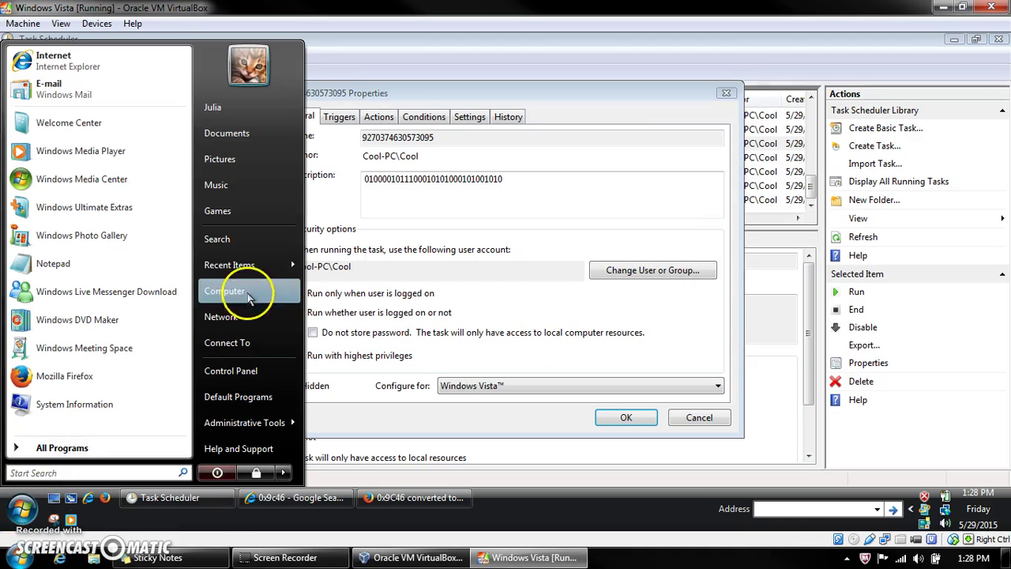
click(231, 370)
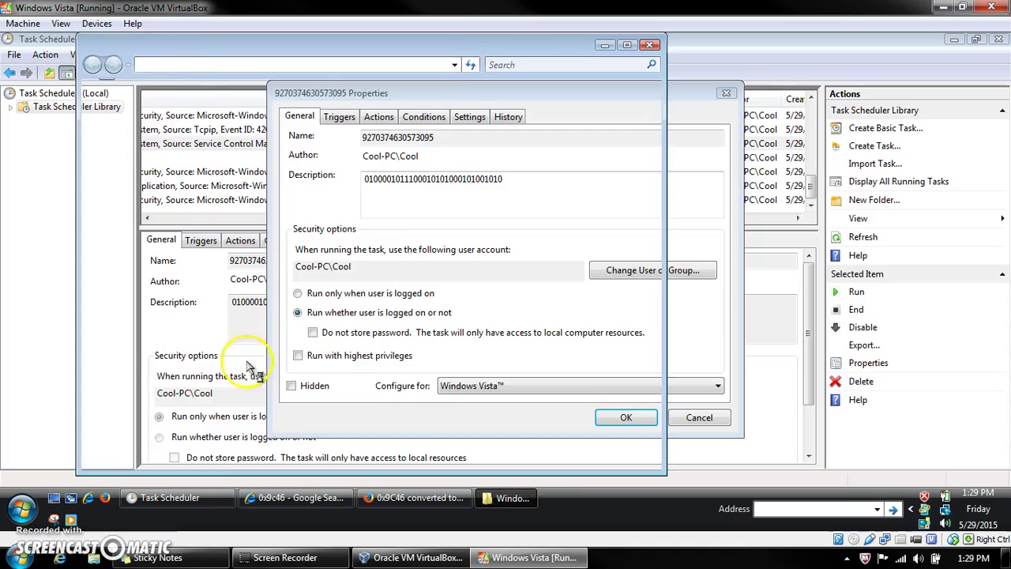
click(550, 110)
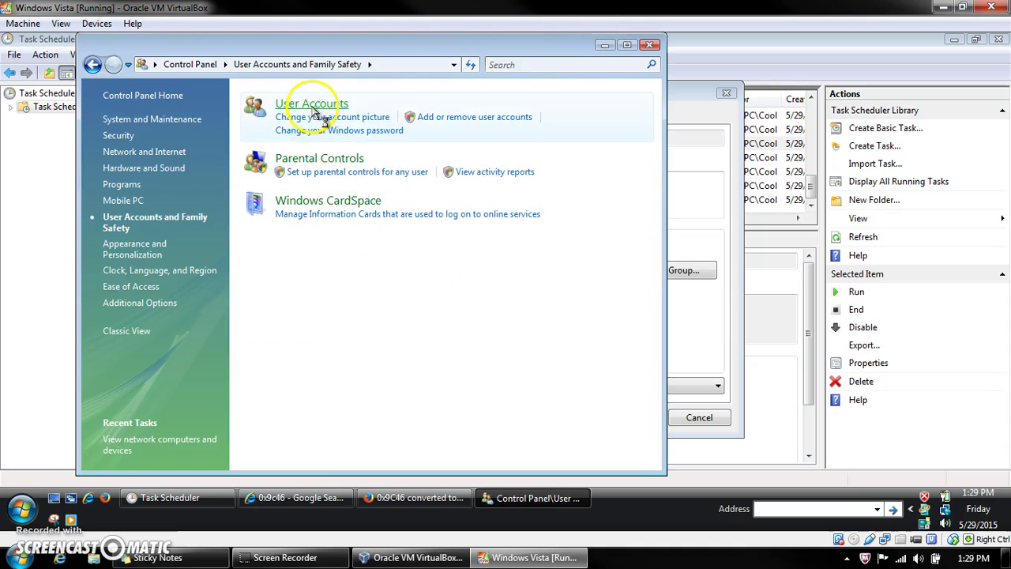
click(311, 103)
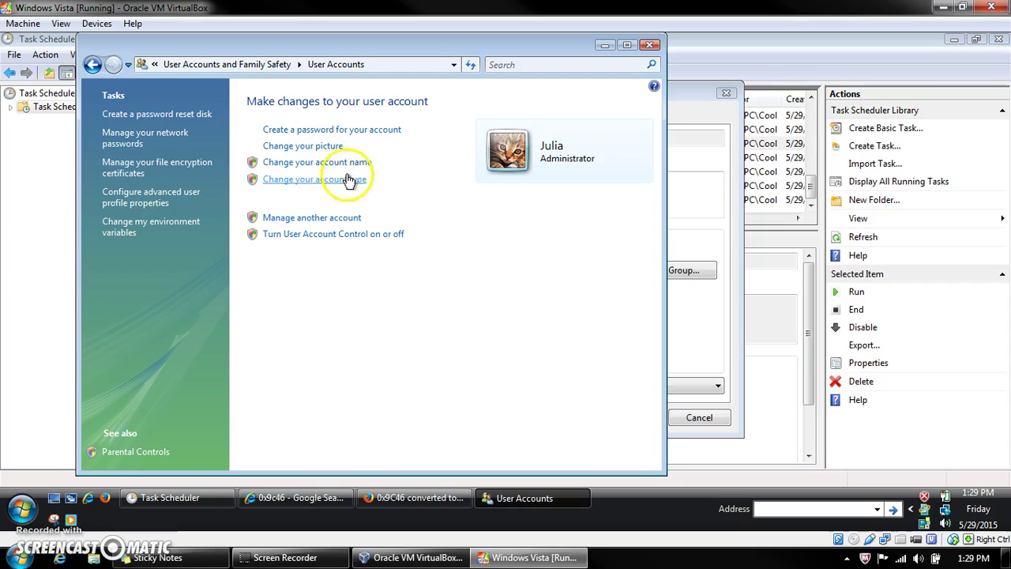
click(356, 130)
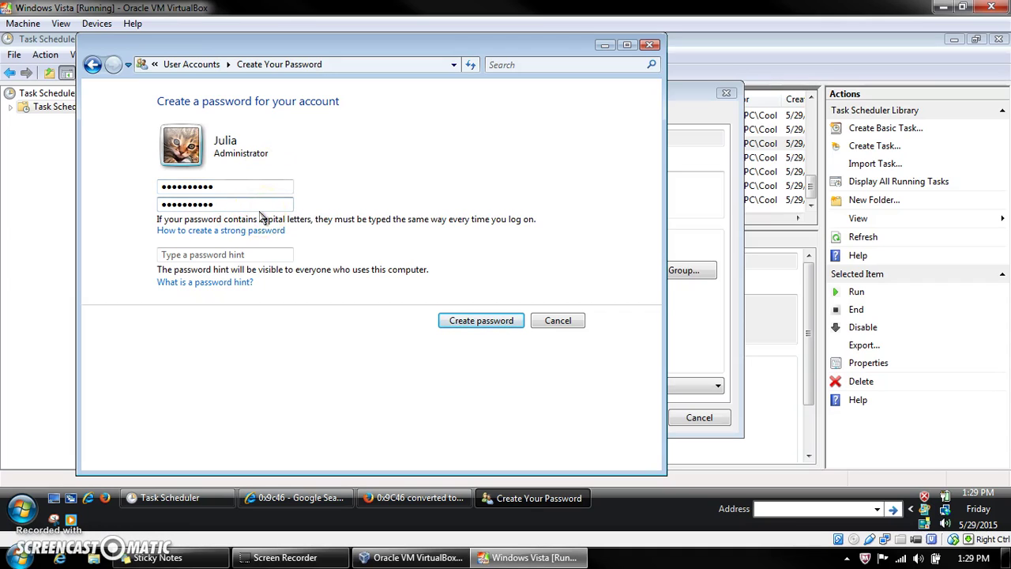
click(236, 252)
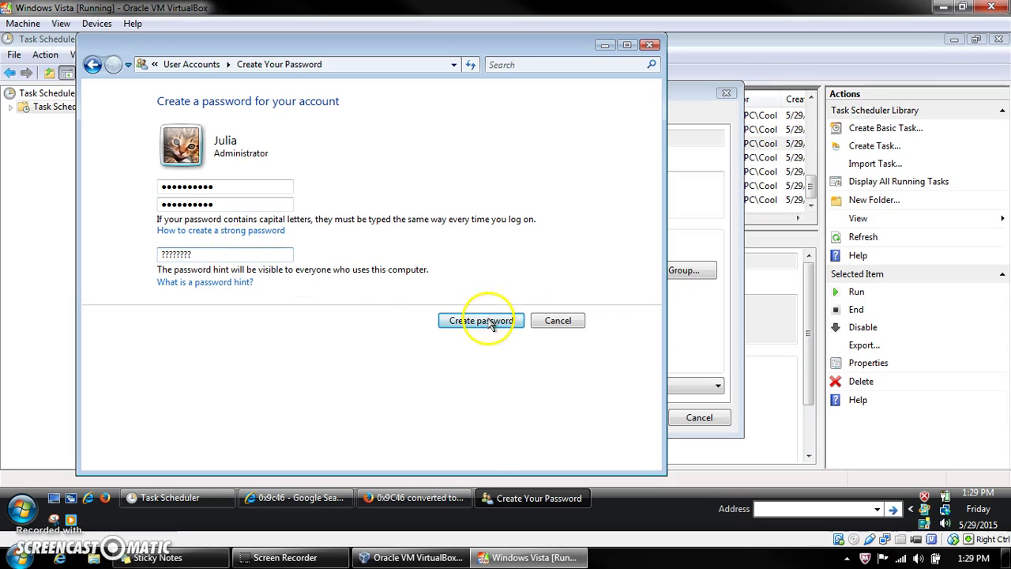
key(Return)
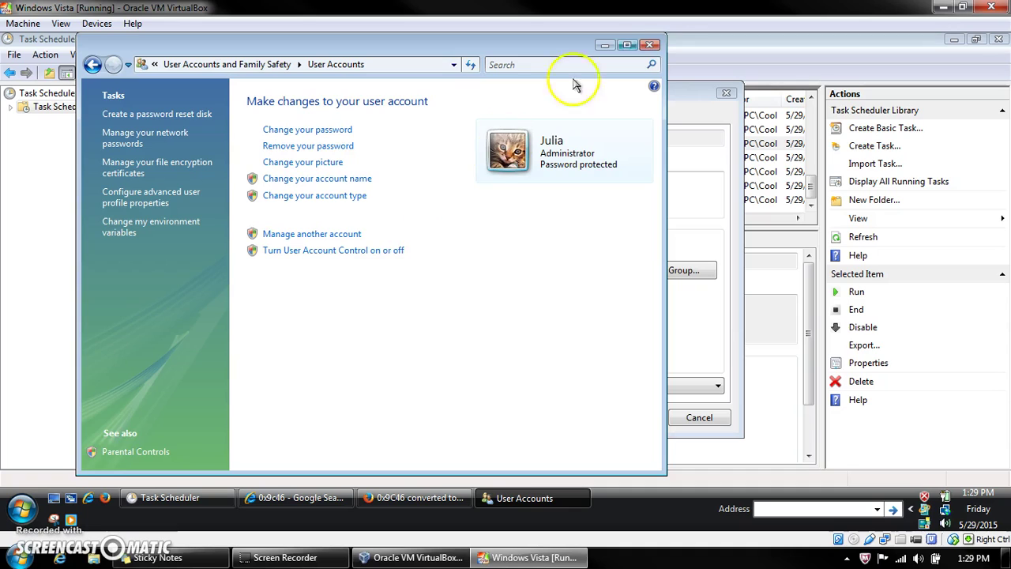
click(649, 45)
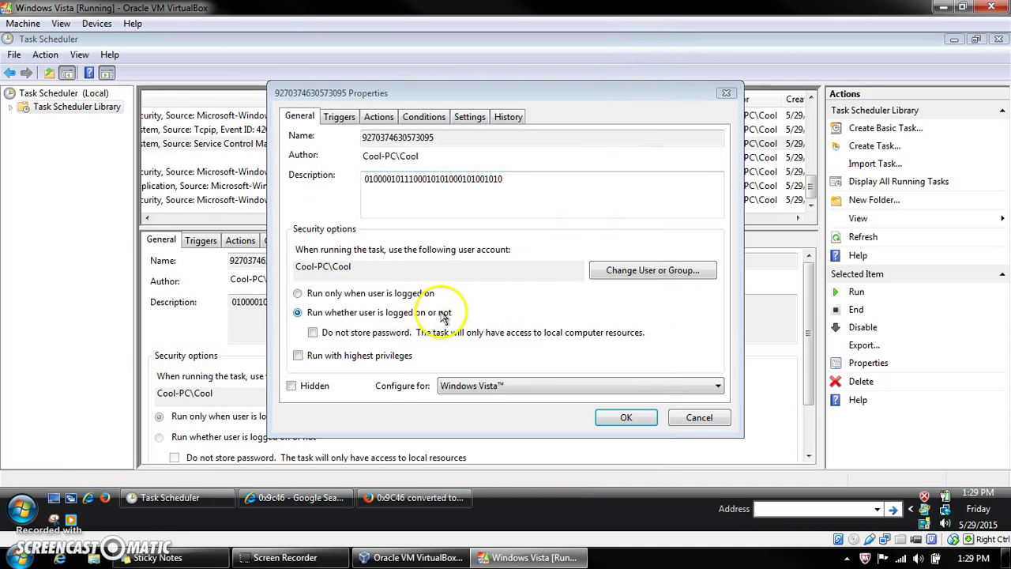
click(623, 419)
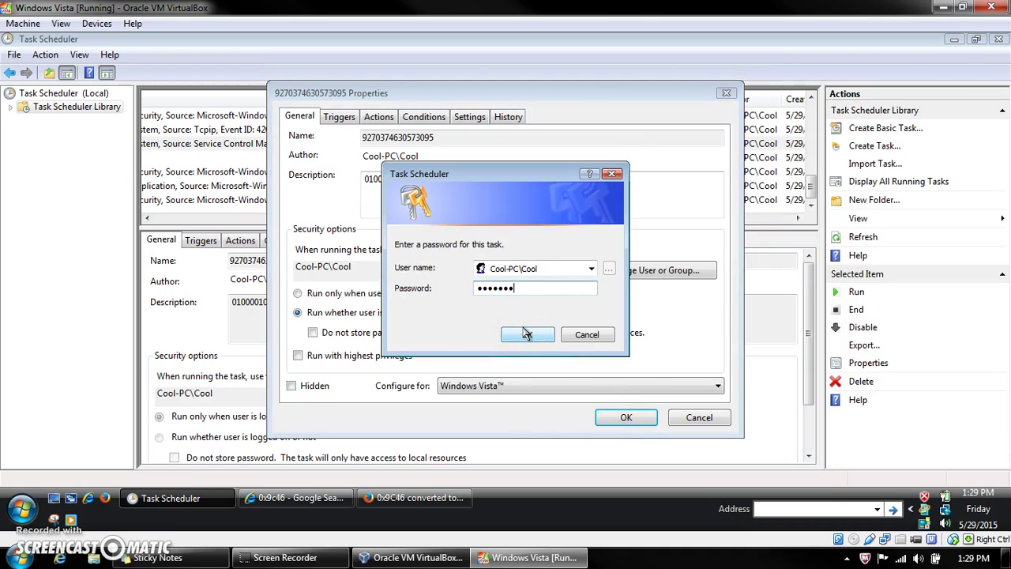
click(526, 334)
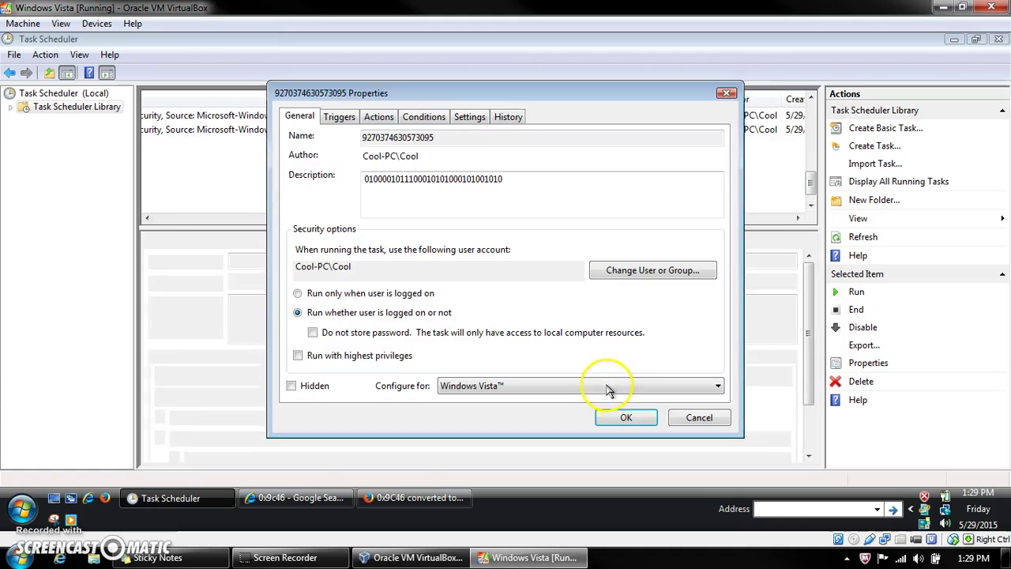
click(623, 417)
click(571, 171)
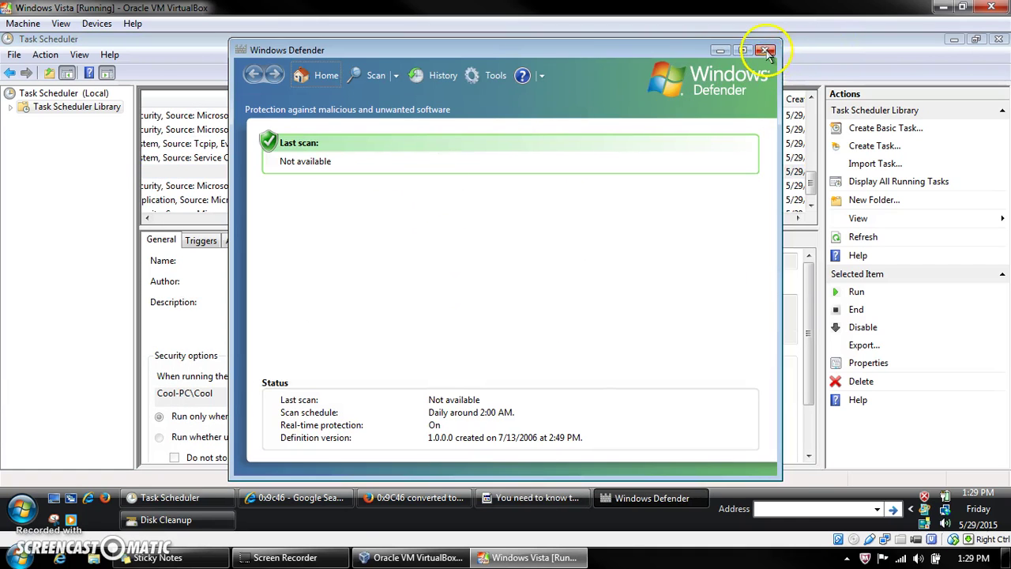
click(766, 51)
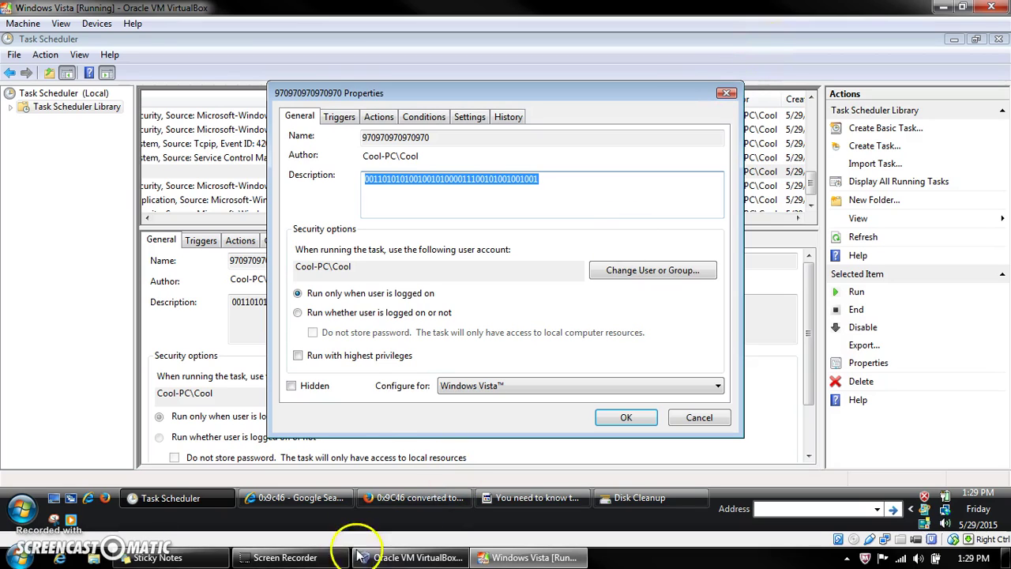
click(404, 312)
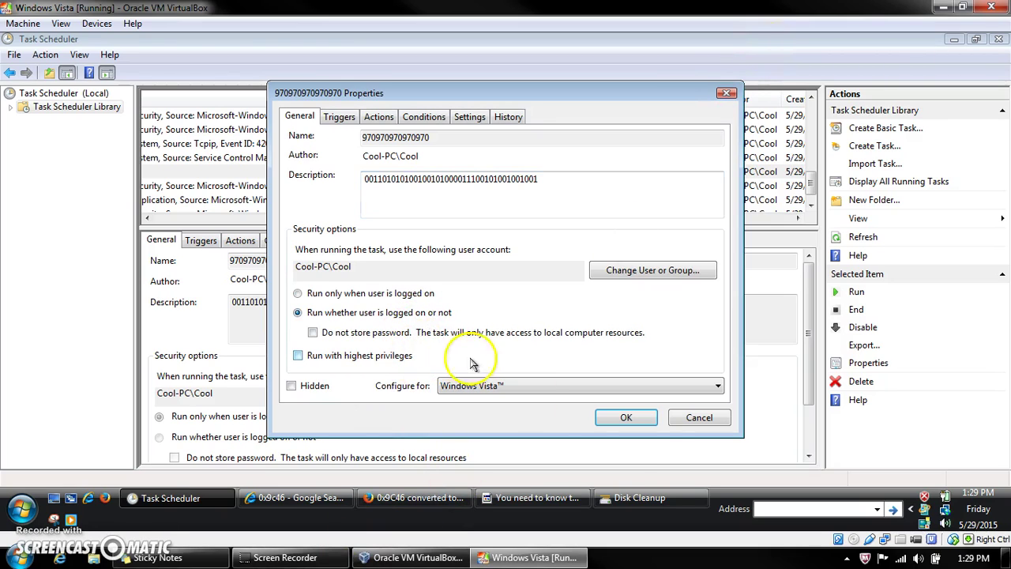
click(624, 417)
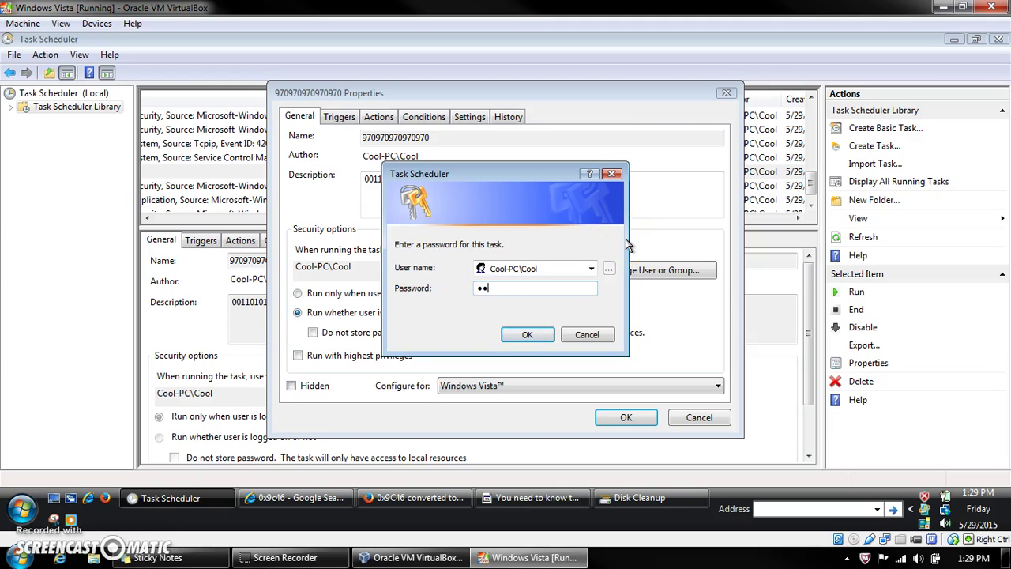
text(****)
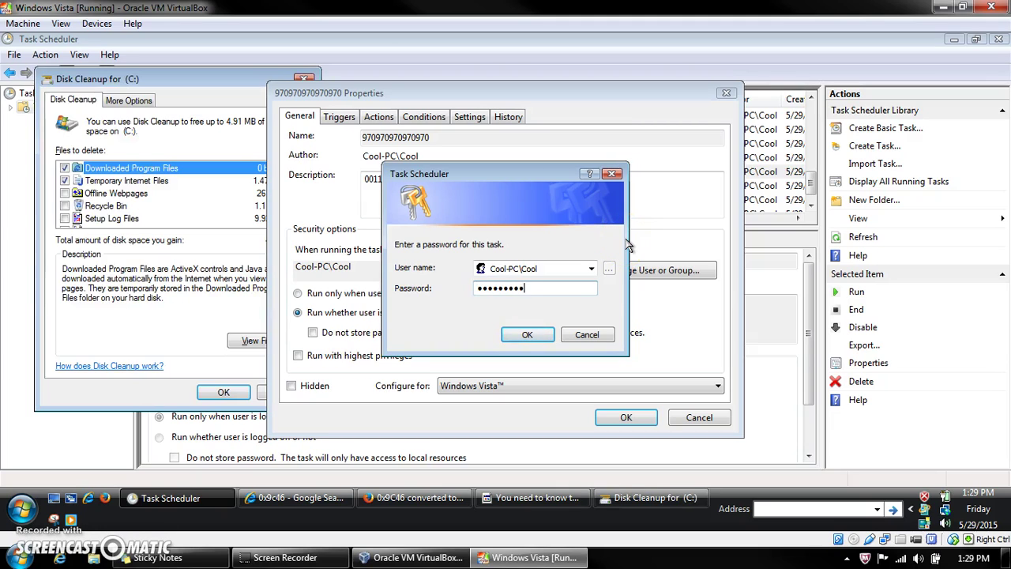
key(Return)
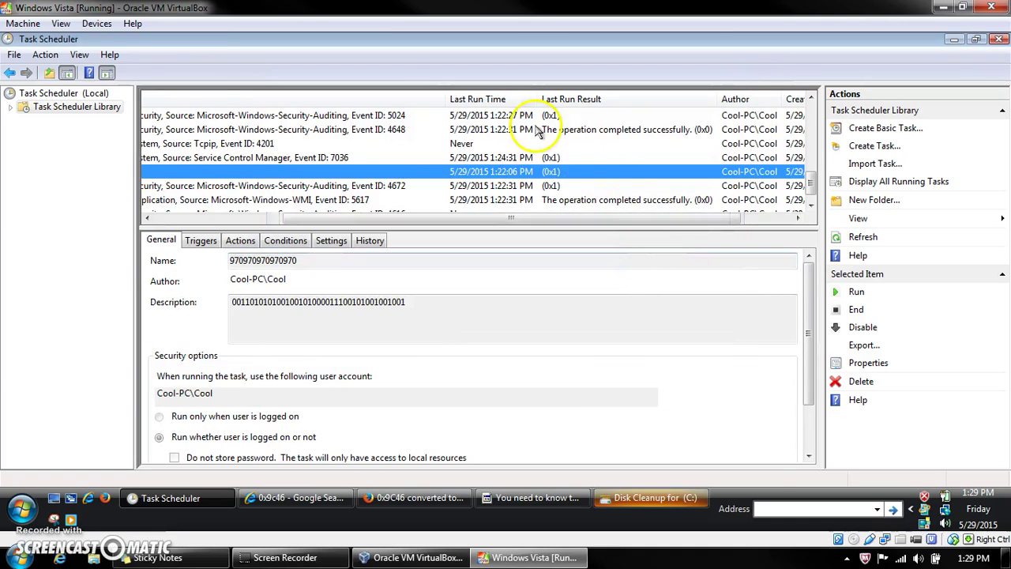
click(764, 51)
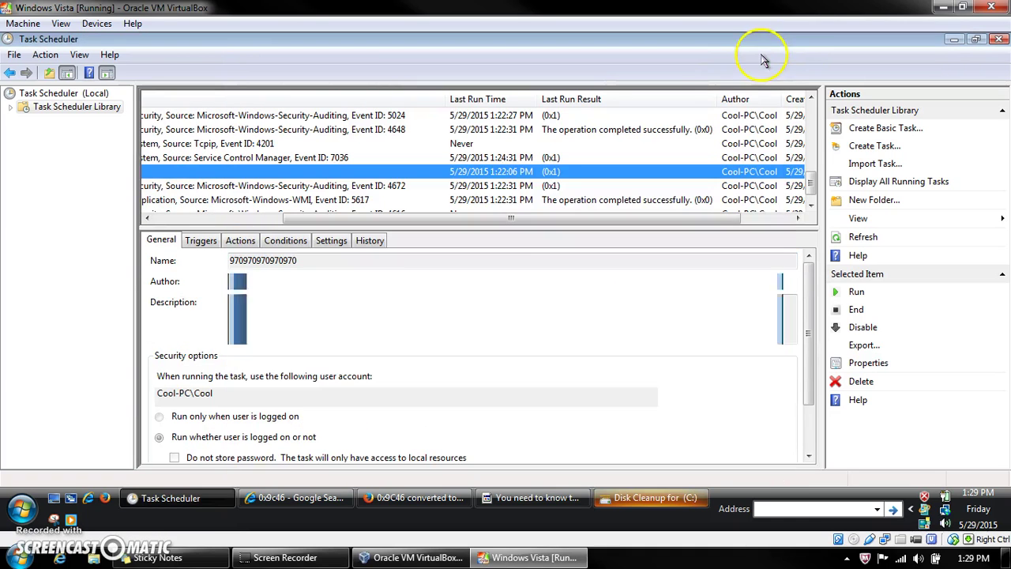
click(524, 185)
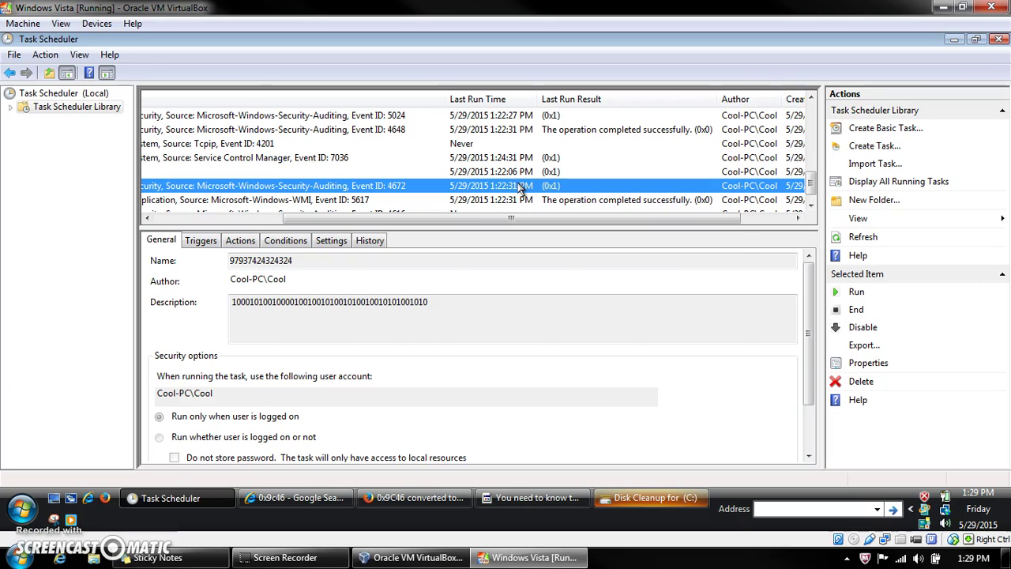
double_click(519, 187)
click(406, 312)
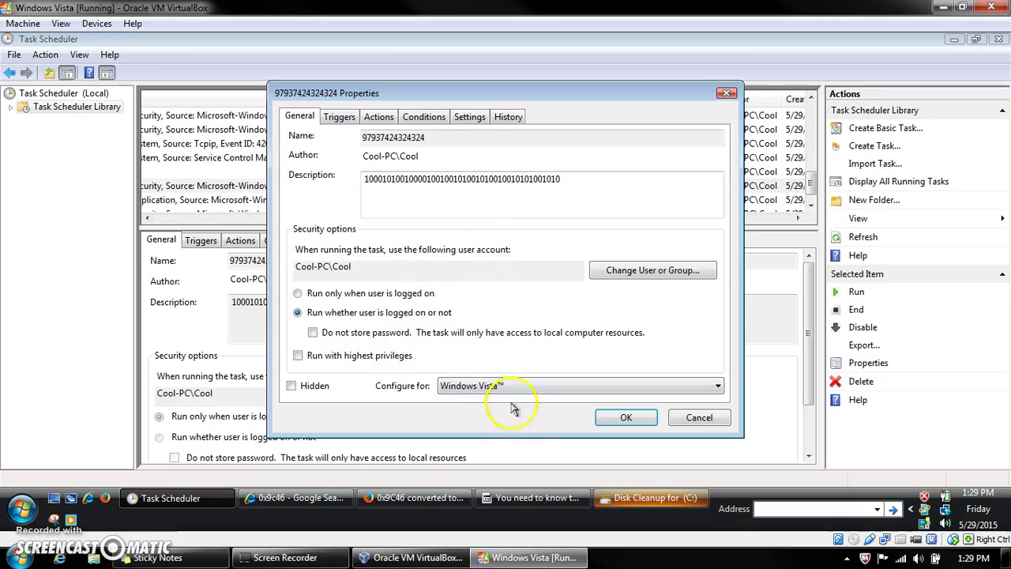
click(652, 418)
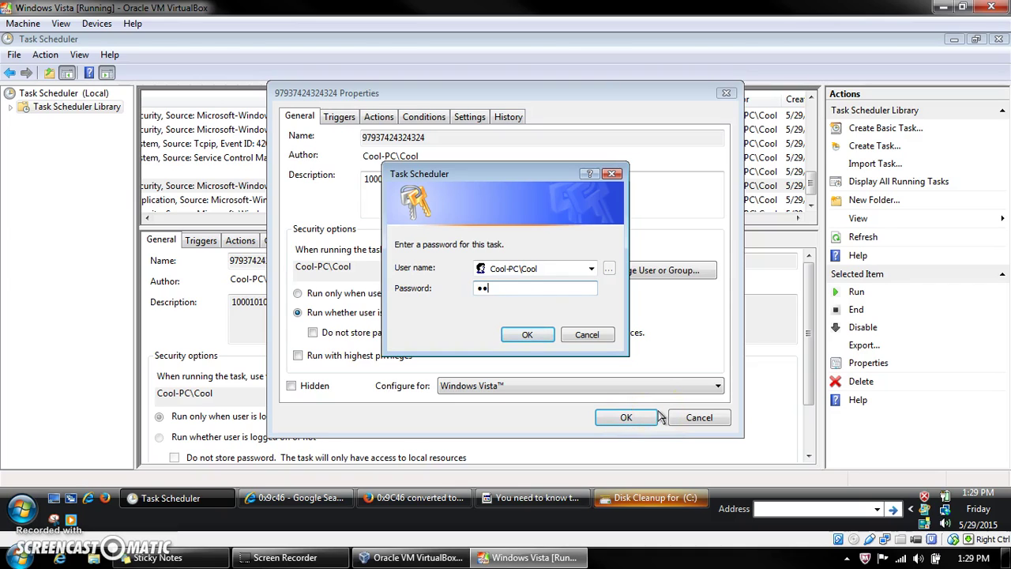
key(Return)
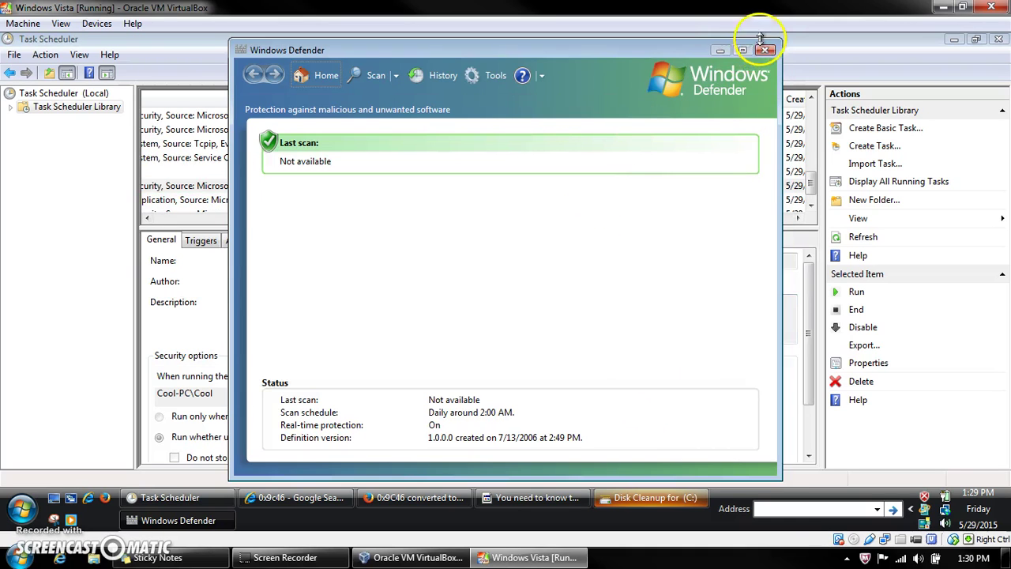
click(763, 48)
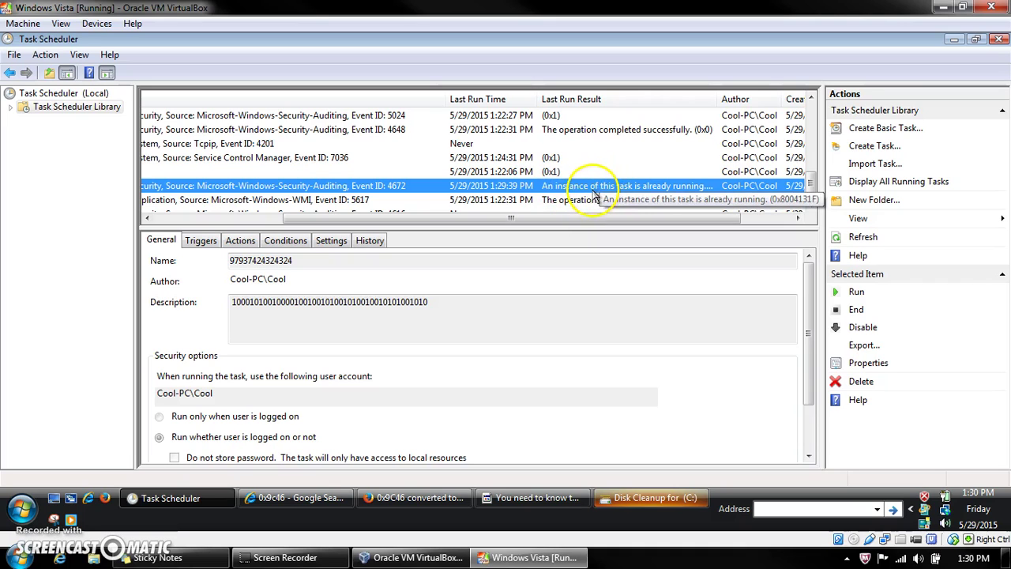
double_click(594, 190)
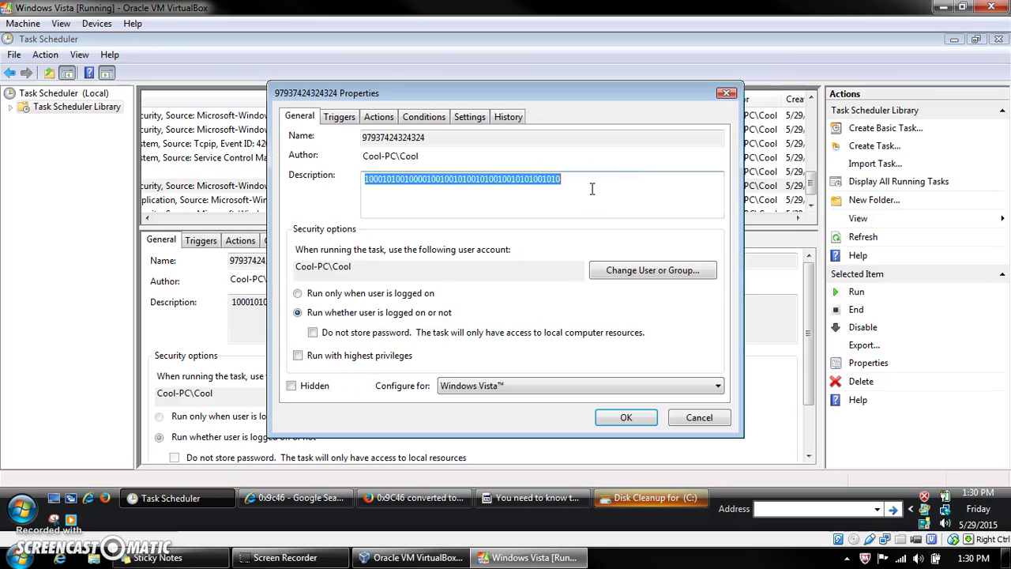
click(726, 95)
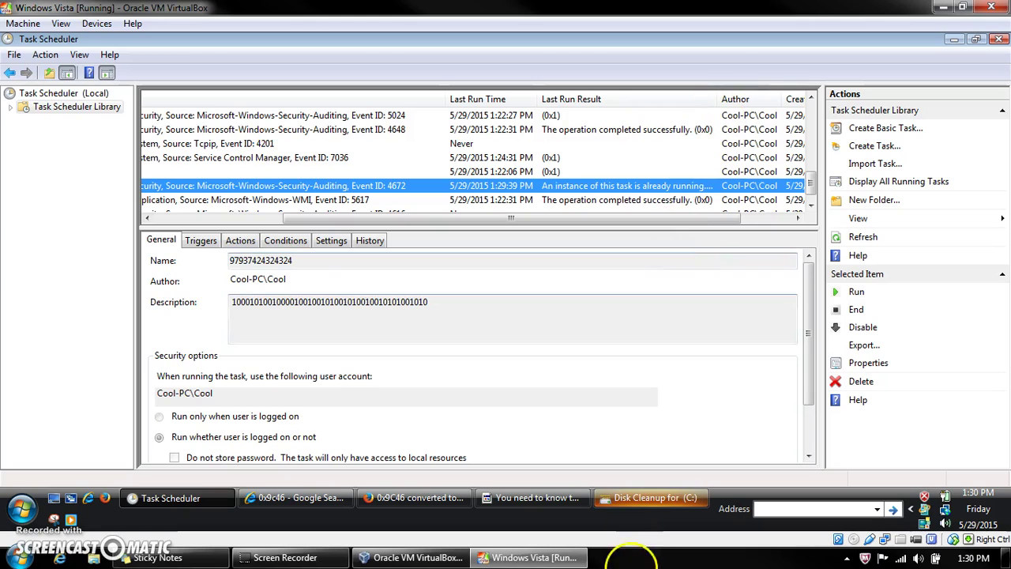
click(634, 496)
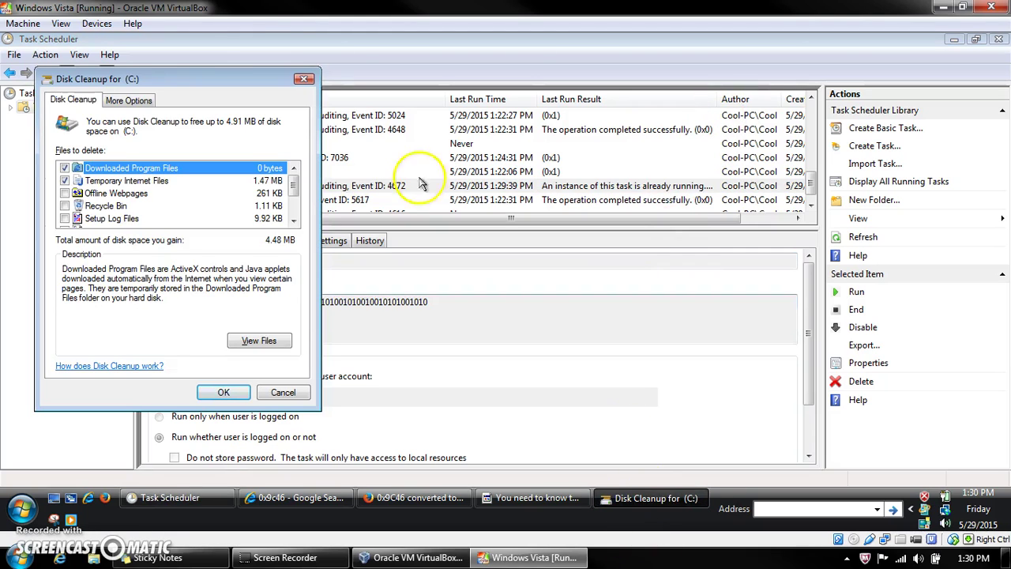
click(304, 79)
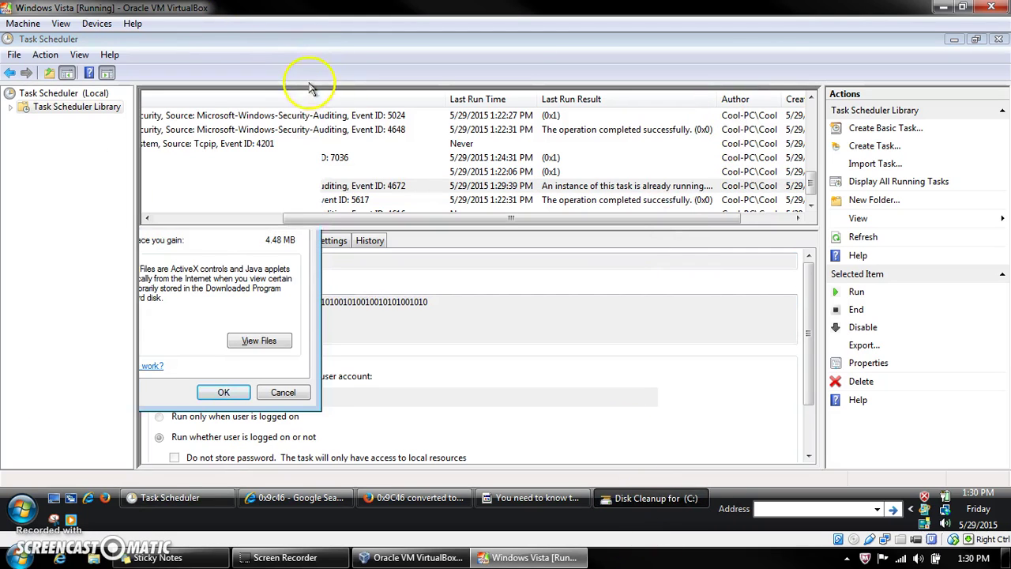
click(525, 497)
click(579, 314)
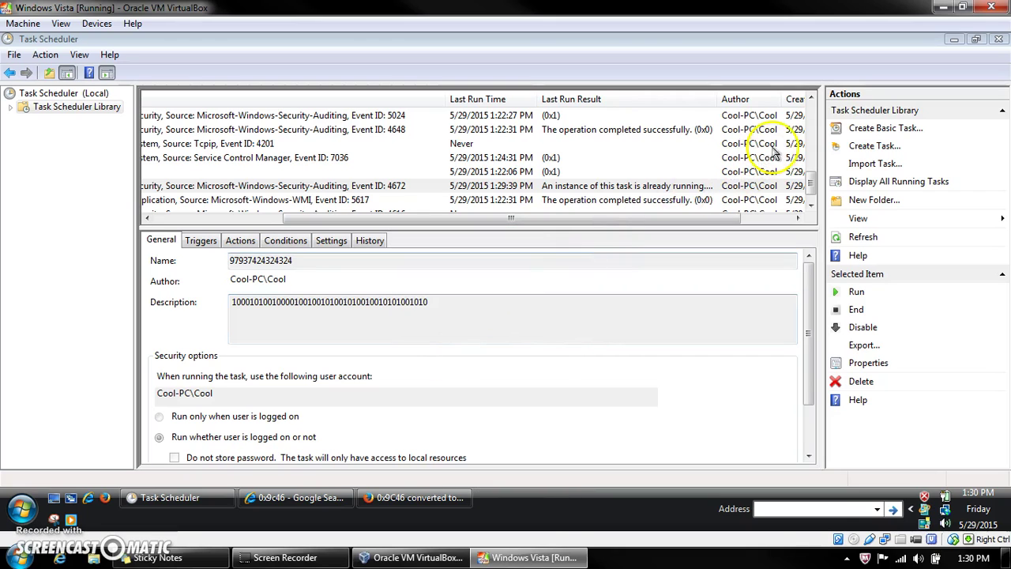
click(810, 204)
click(586, 186)
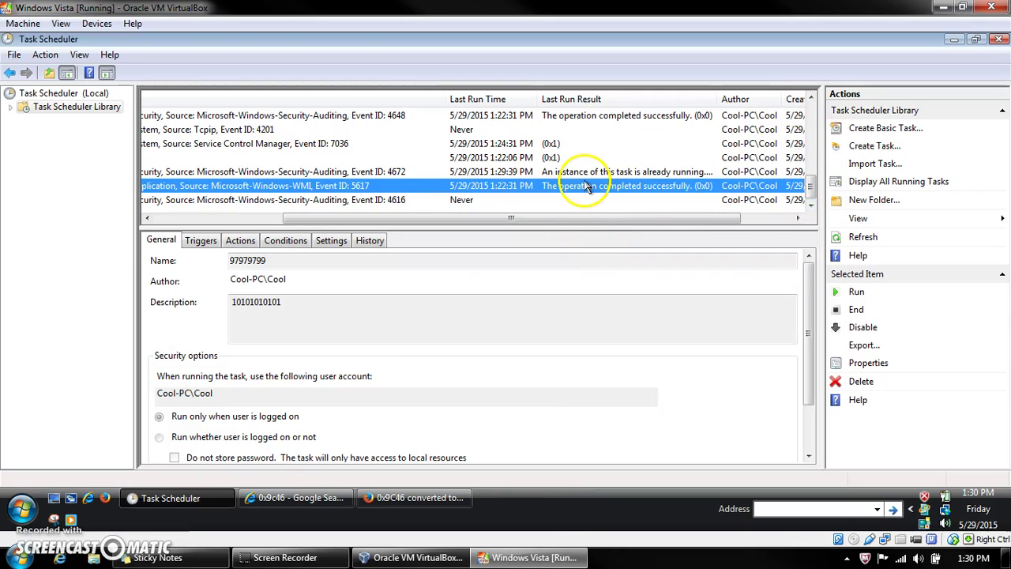
double_click(586, 186)
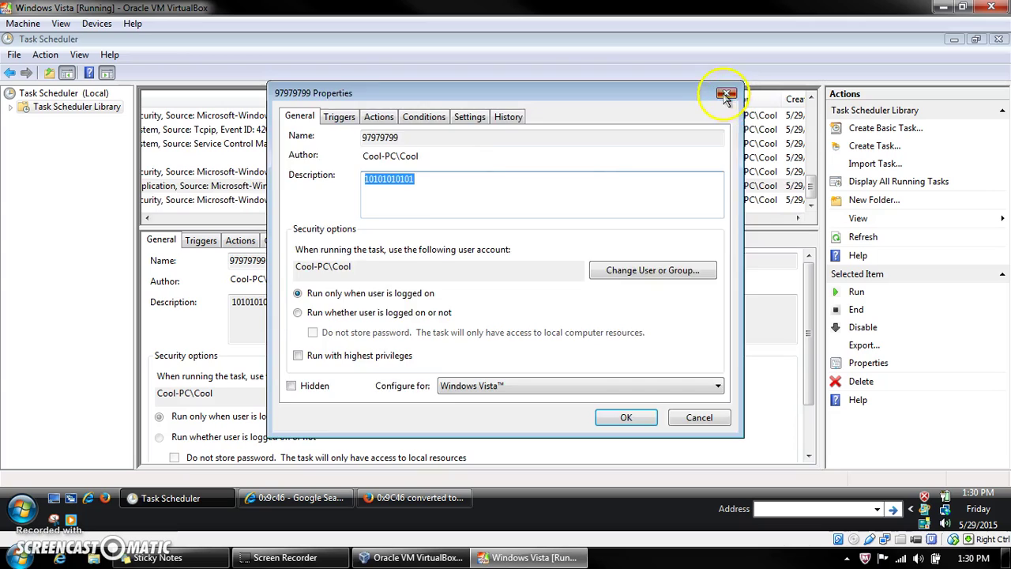
click(746, 112)
double_click(466, 201)
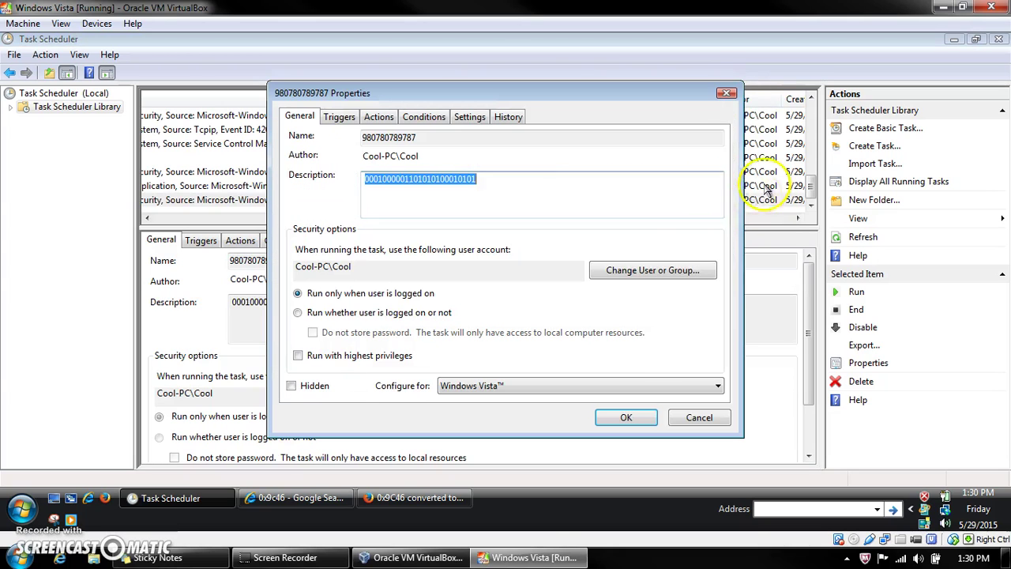
click(439, 312)
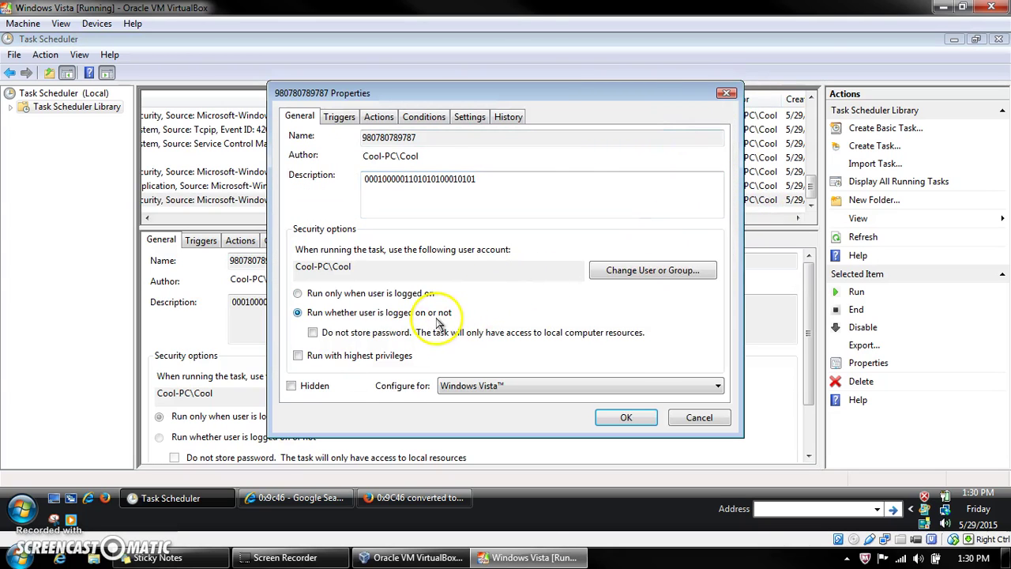
click(624, 417)
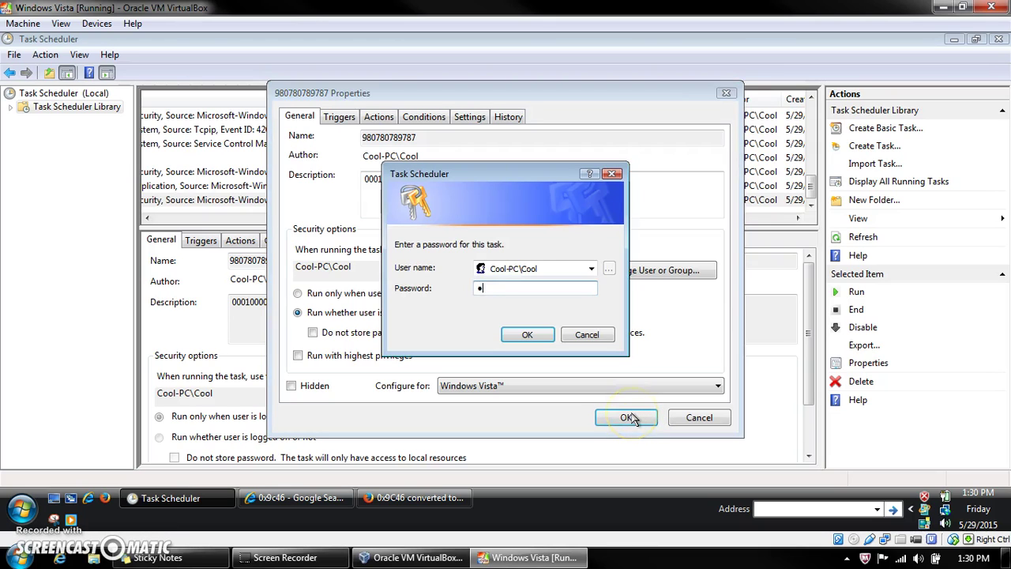
key(Return)
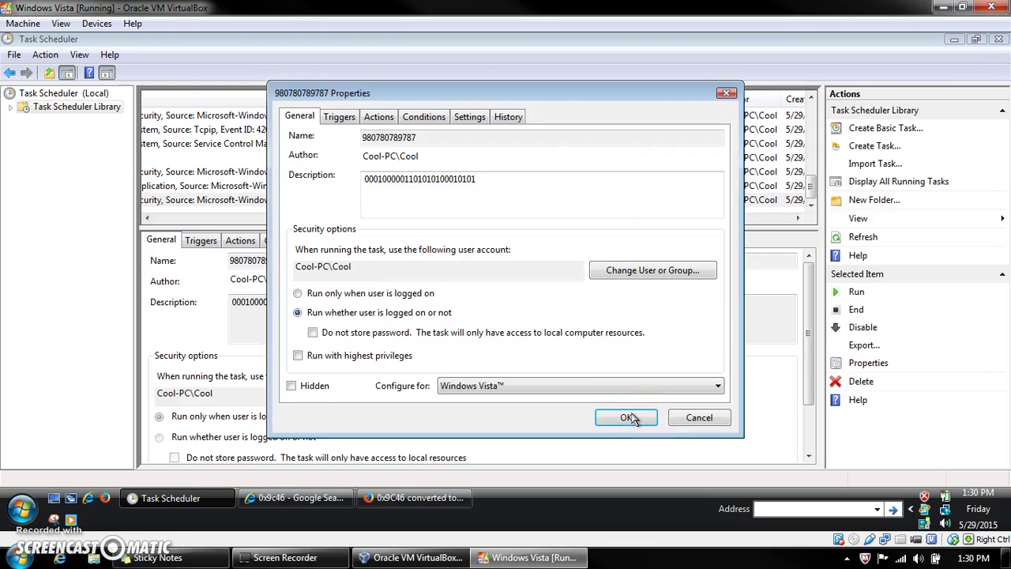
scroll(809, 187, down, 1)
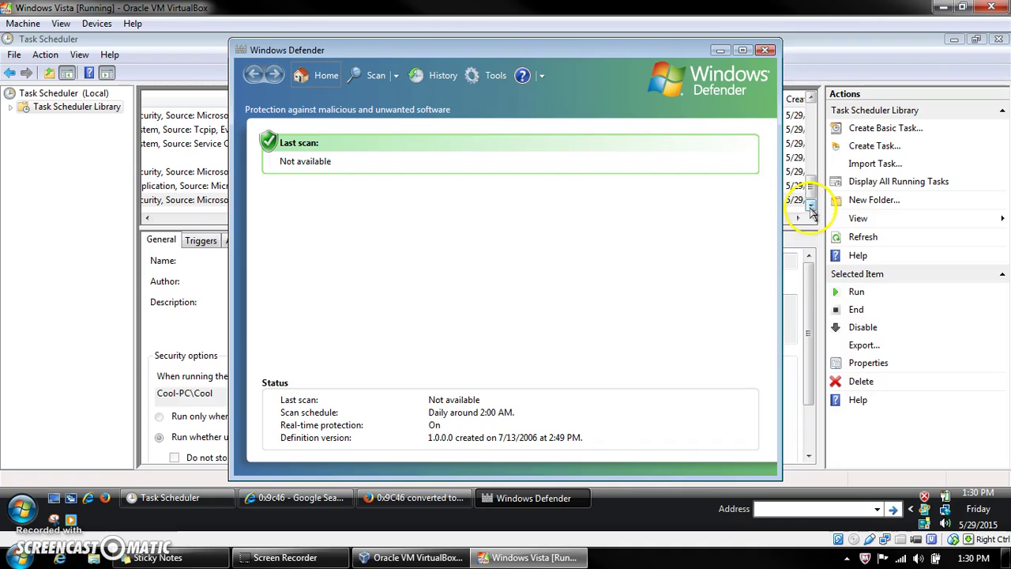
click(838, 45)
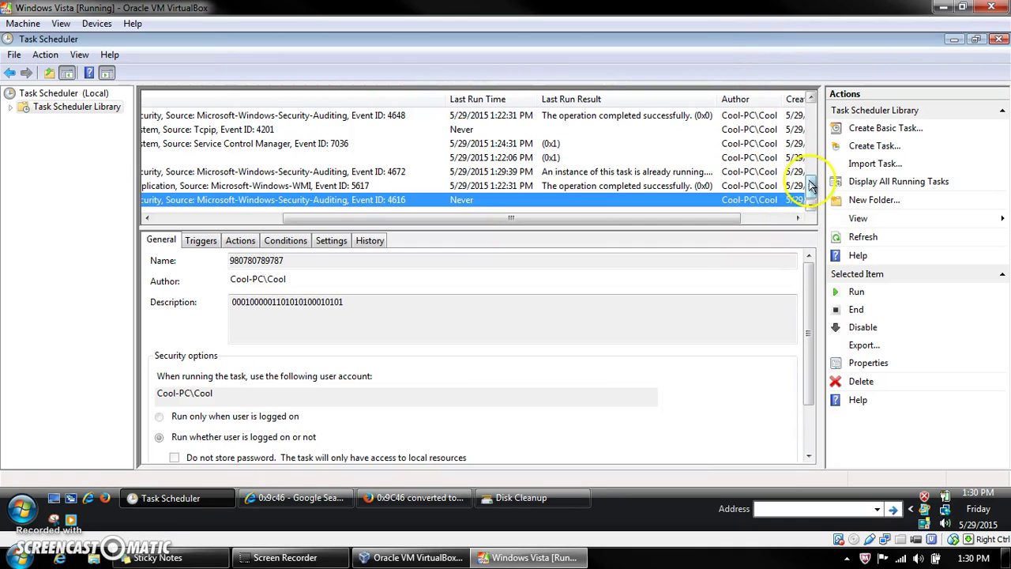
drag(811, 190, 809, 163)
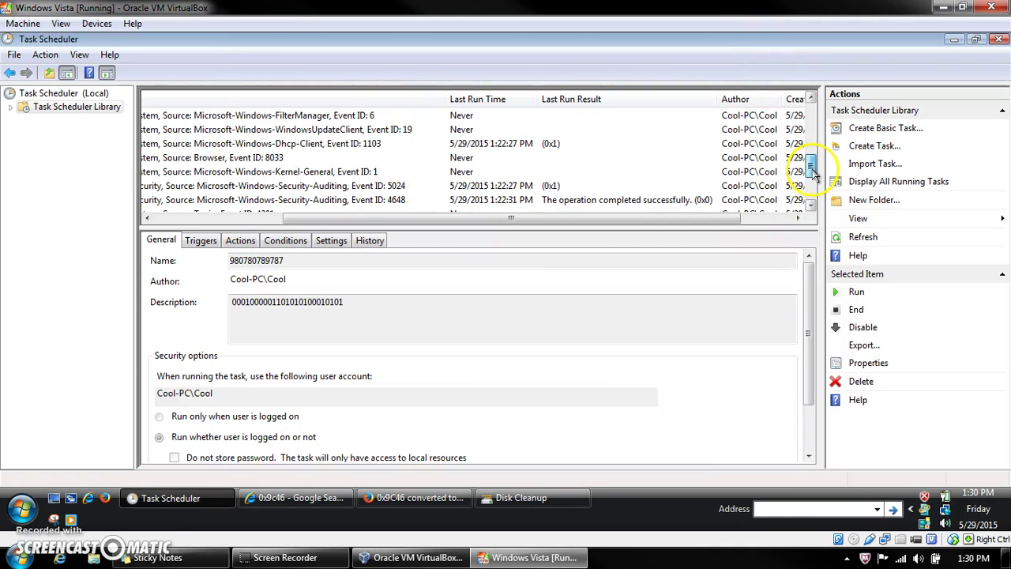
click(541, 143)
double_click(541, 144)
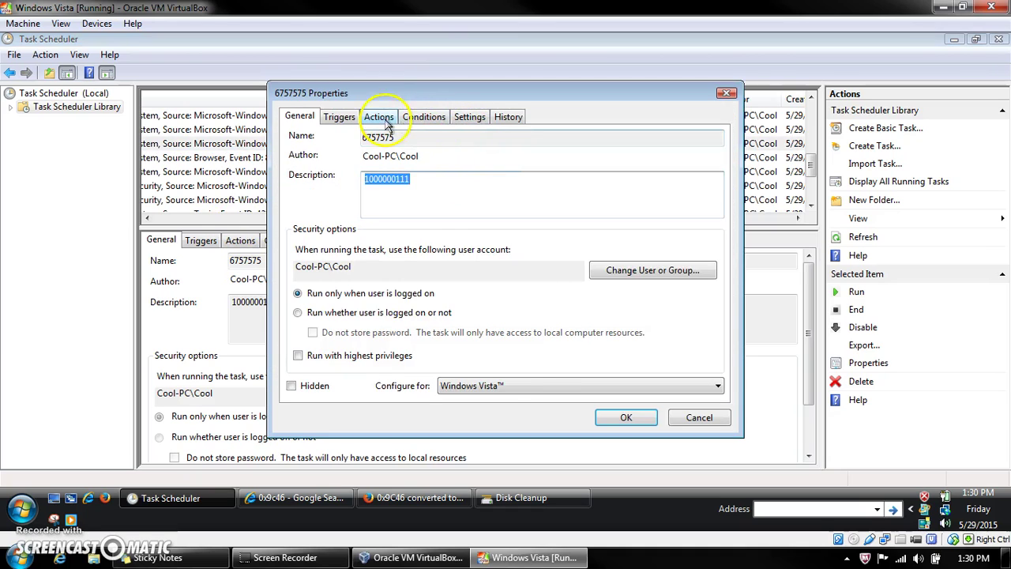
click(400, 314)
click(625, 418)
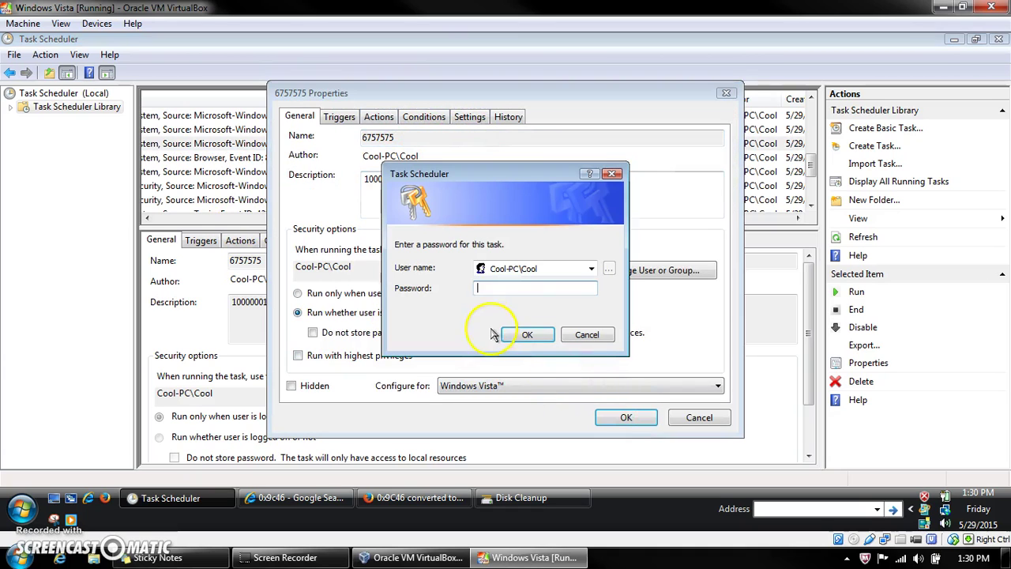
text(1111)
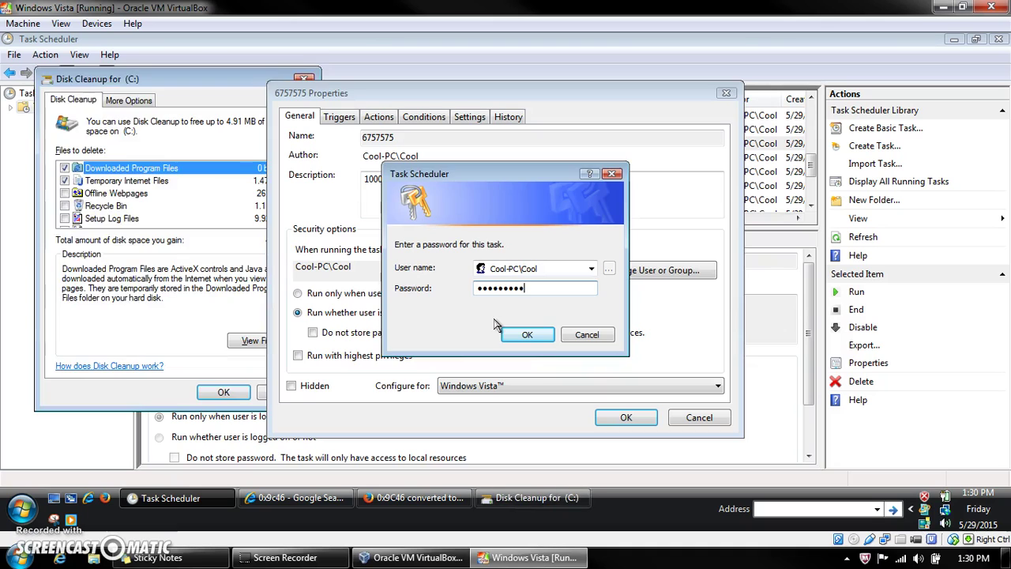
key(Return)
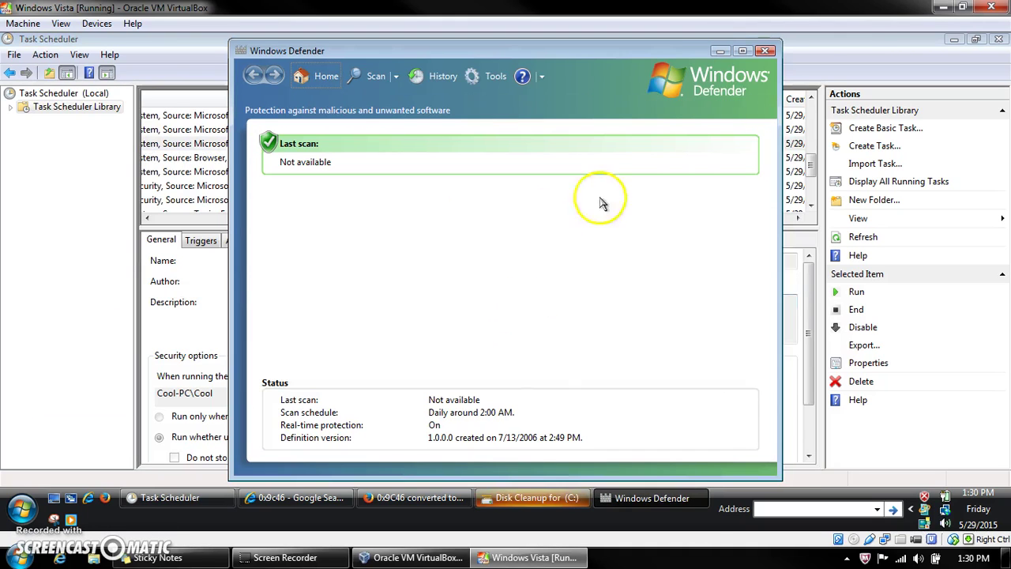
click(764, 51)
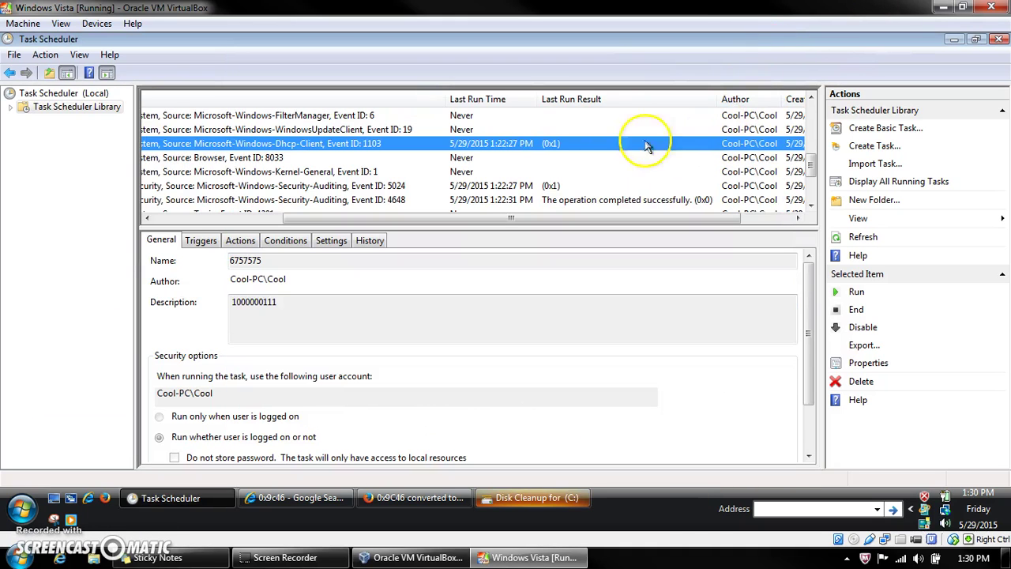
click(496, 160)
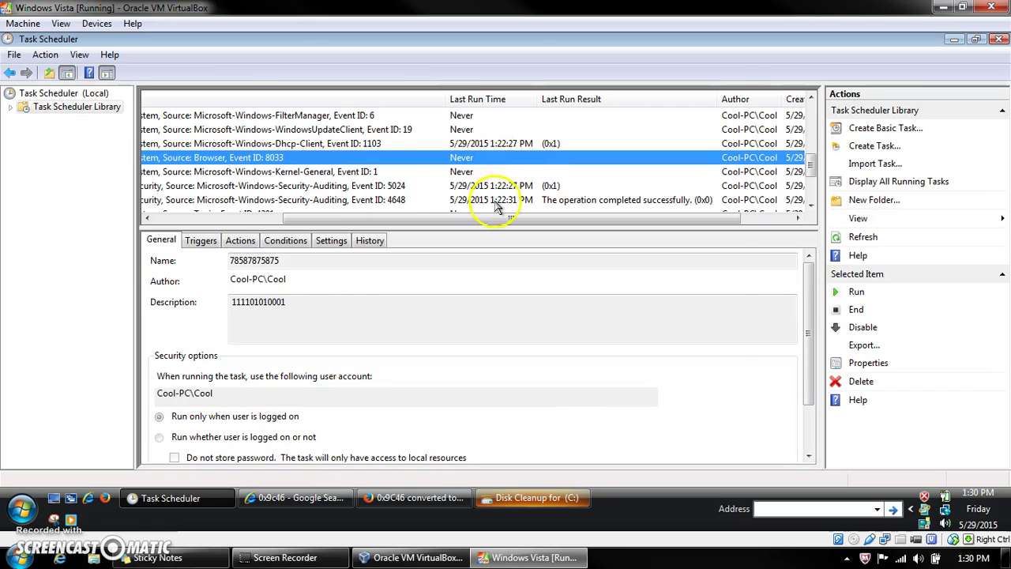
key(Return)
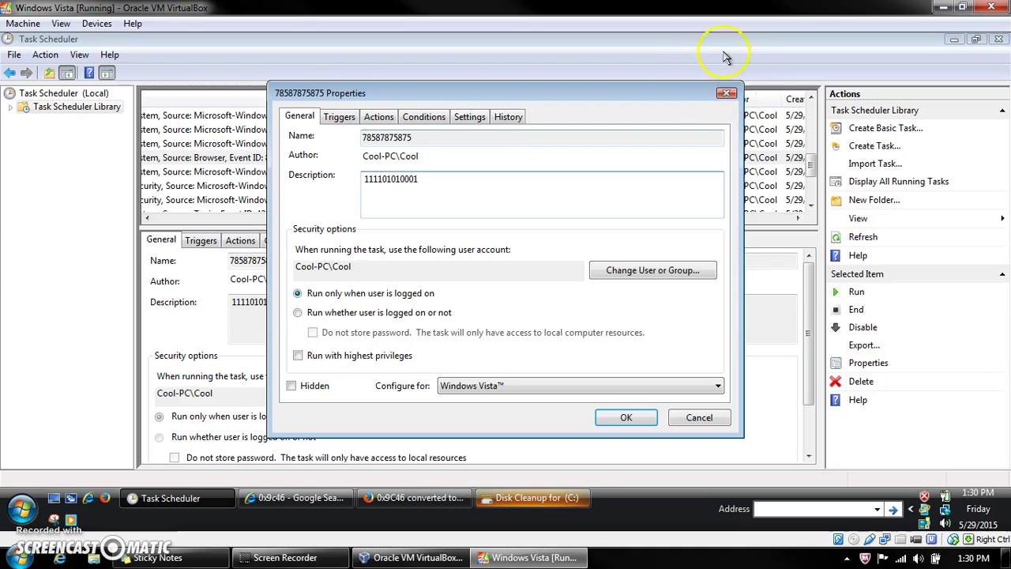
click(726, 92)
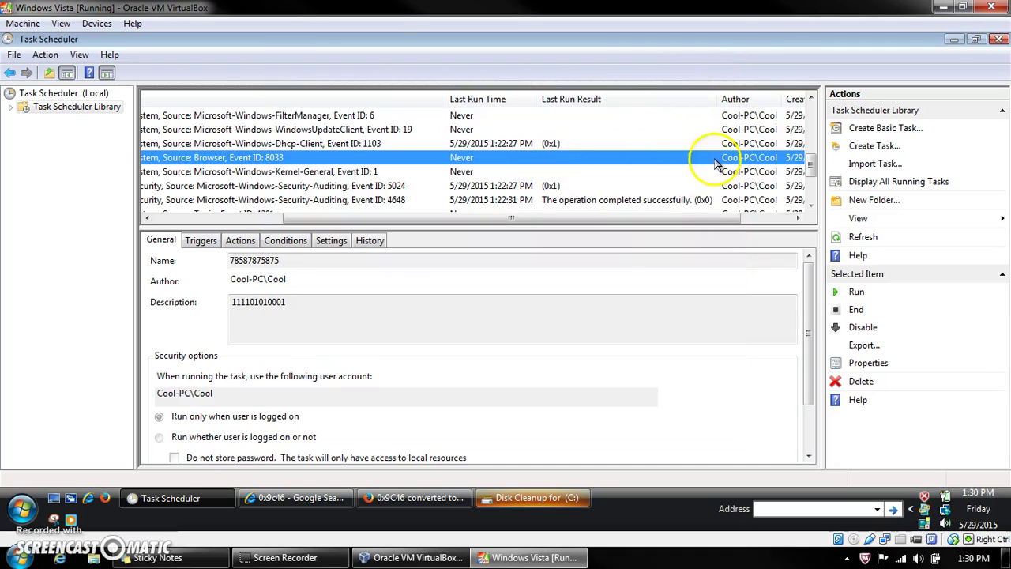
click(596, 187)
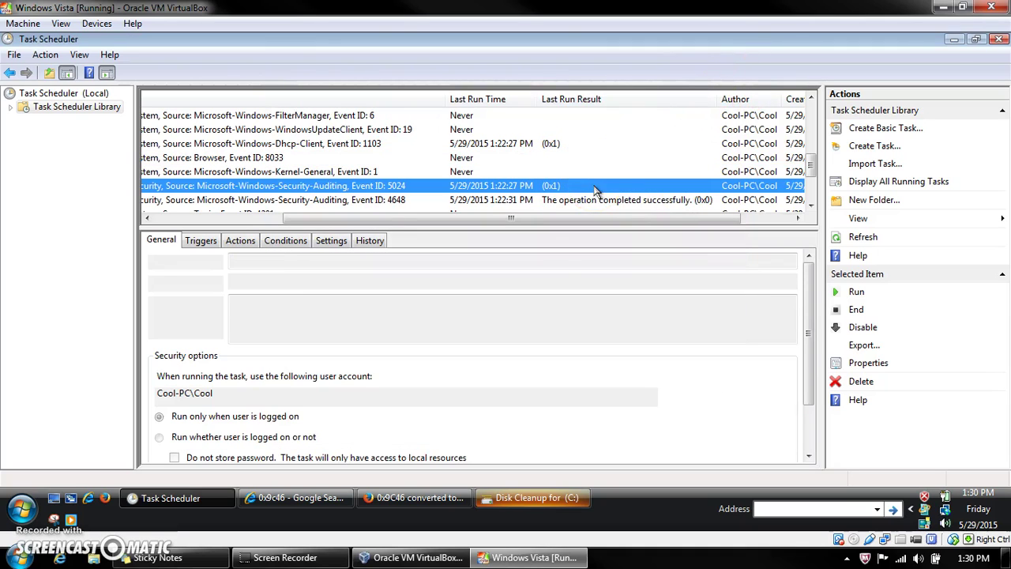
double_click(596, 188)
click(394, 313)
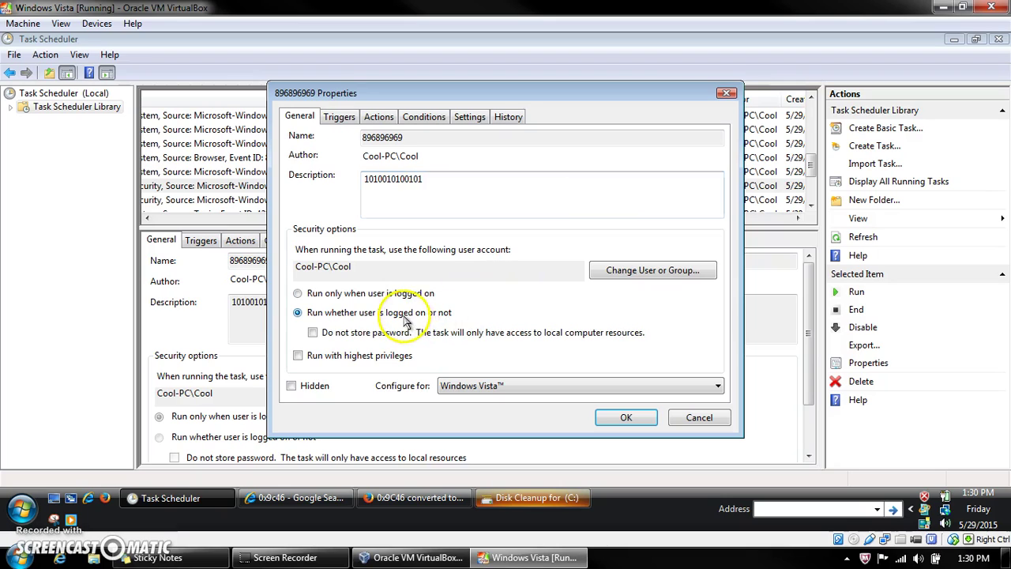
click(624, 417)
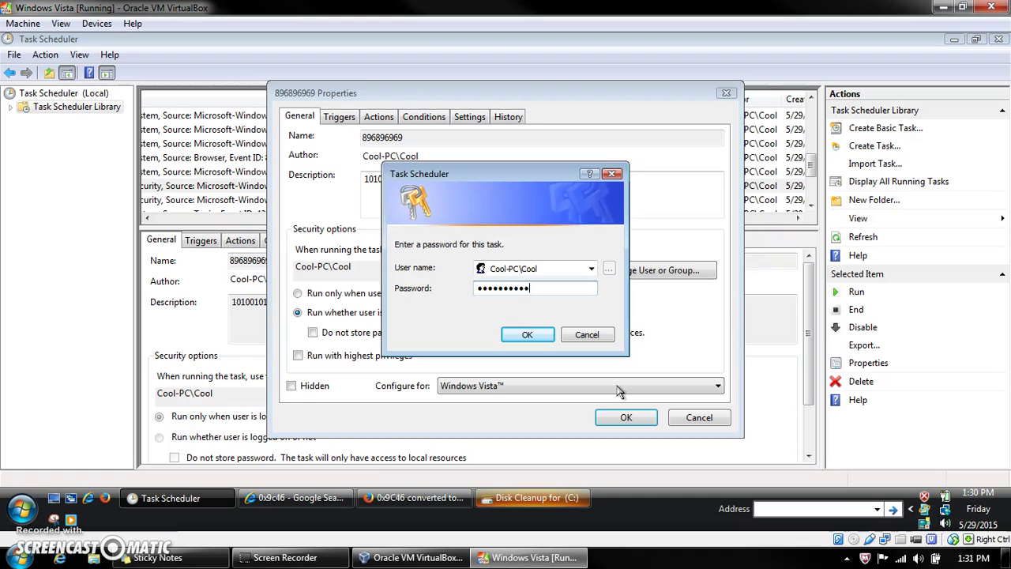
key(Return)
click(623, 416)
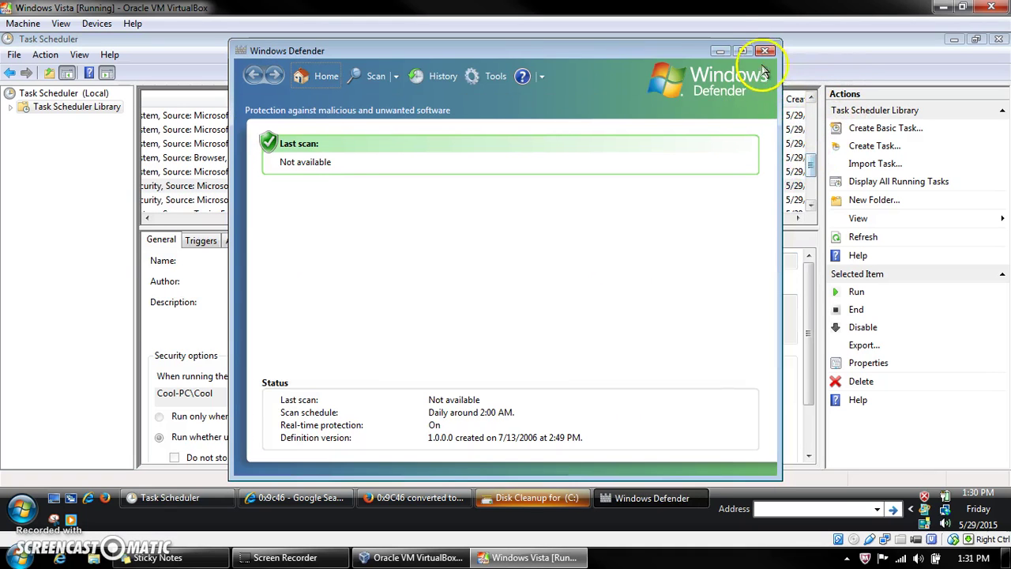
click(767, 44)
drag(813, 164, 811, 138)
click(574, 134)
double_click(574, 134)
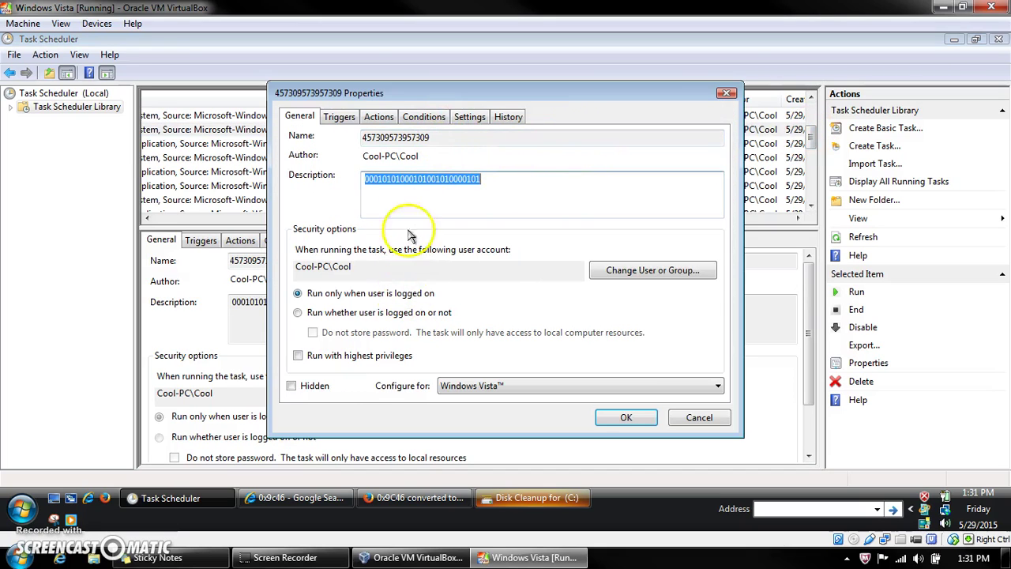
click(379, 119)
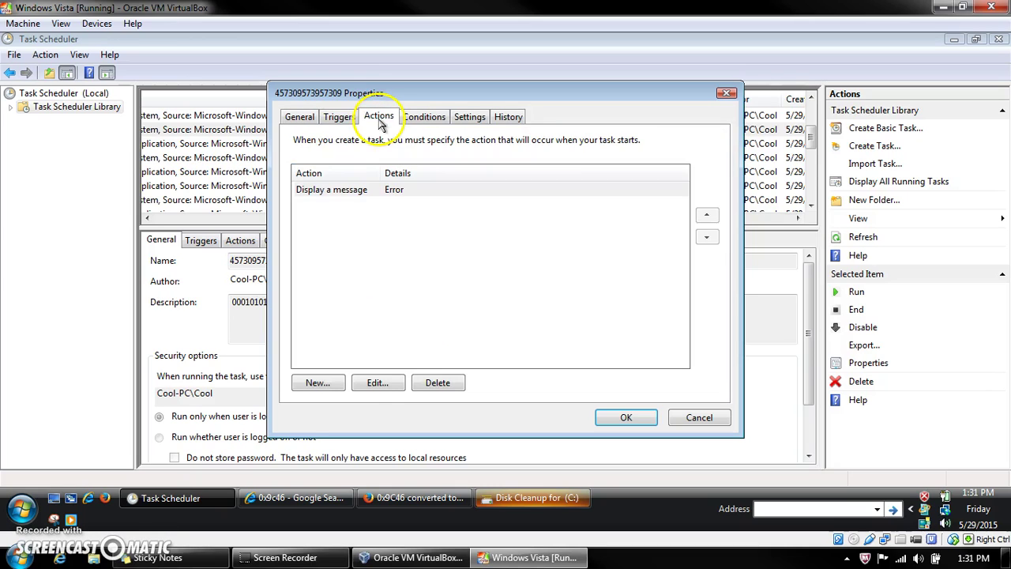
click(403, 192)
double_click(405, 192)
click(637, 421)
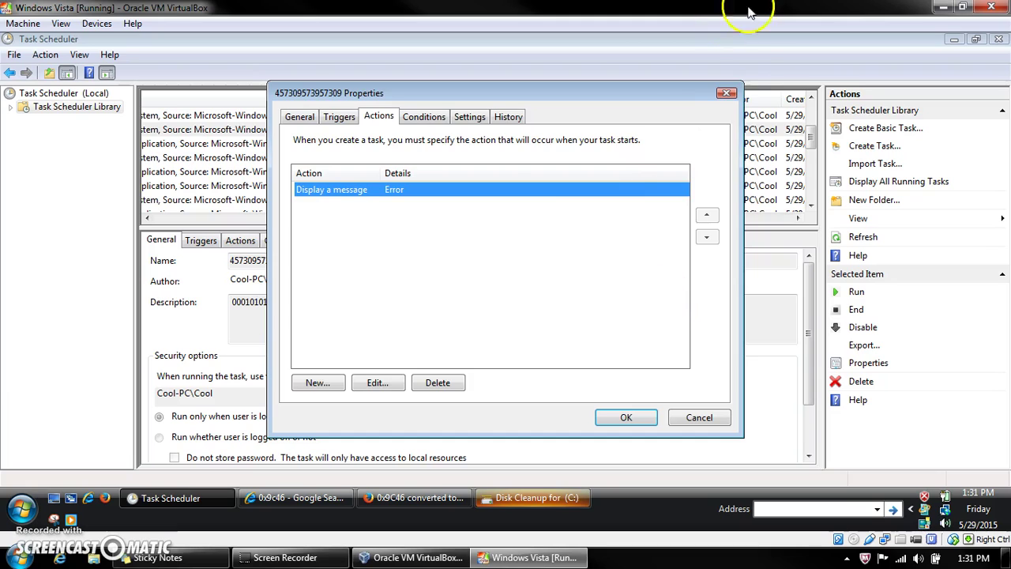
click(725, 93)
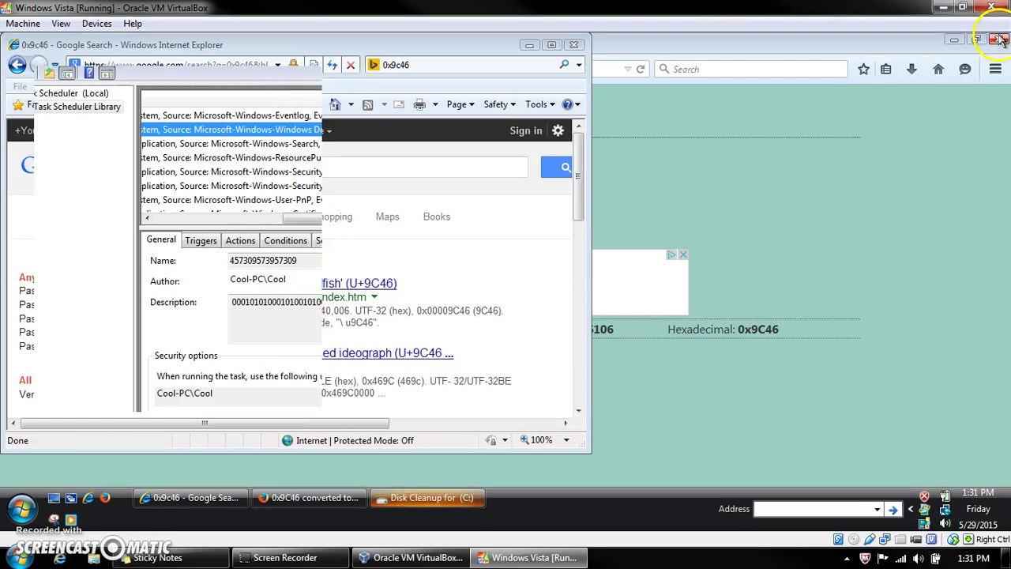
Step: Close Task Scheduler, Internet Explorer, Firefox and the Disk Cleanup dialog
click(998, 39)
click(573, 45)
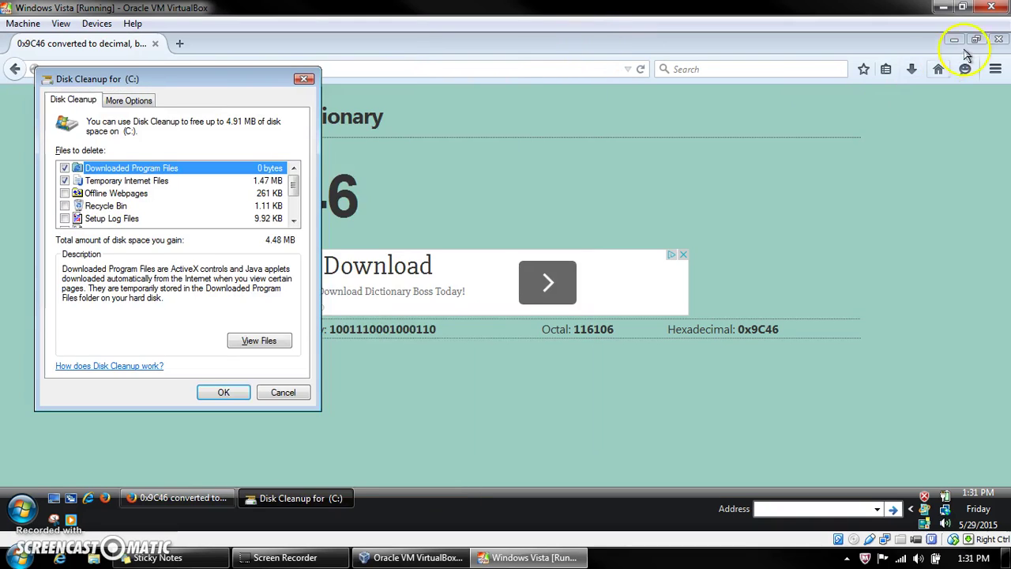
click(998, 39)
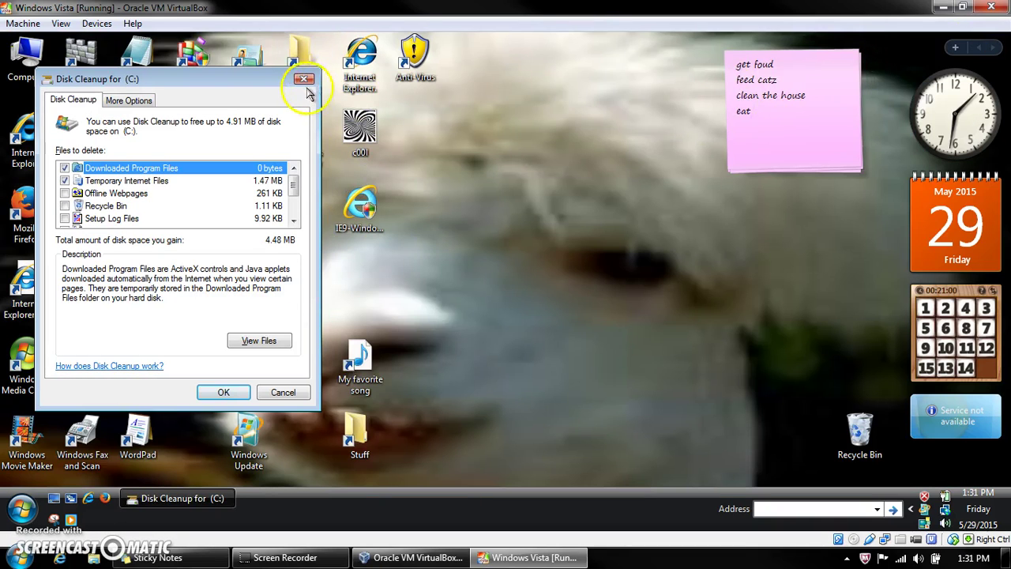
click(304, 84)
Step: Restart the Vista guest from the Start menu's power options
click(21, 510)
click(281, 471)
click(328, 439)
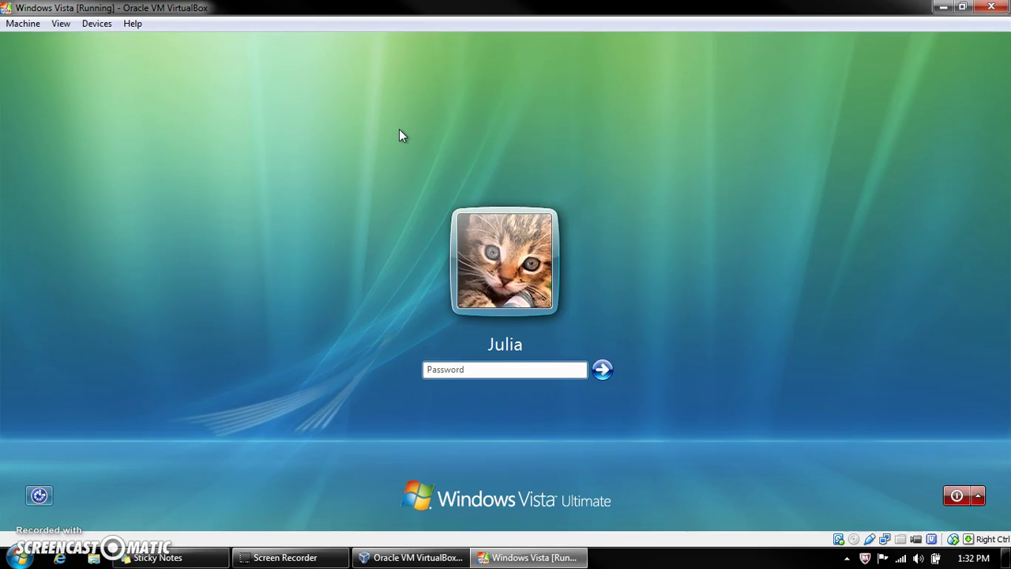
Step: Log in with the account password and let the desktop load Windows Defender and the prank windows
key(Return)
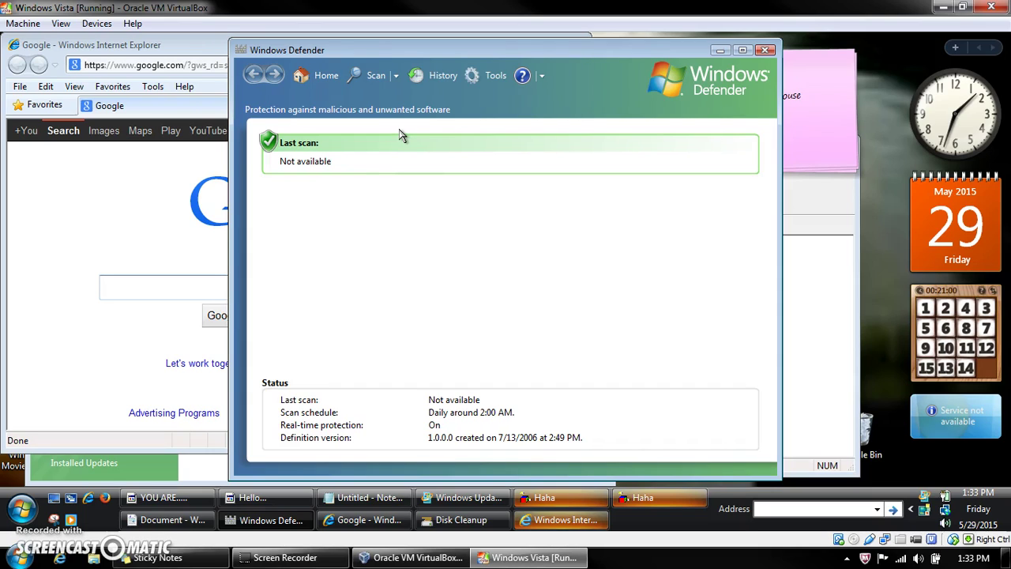
Step: Launch Task Scheduler via Start > Administrative Tools and bring the Hello... prank message forward
click(21, 508)
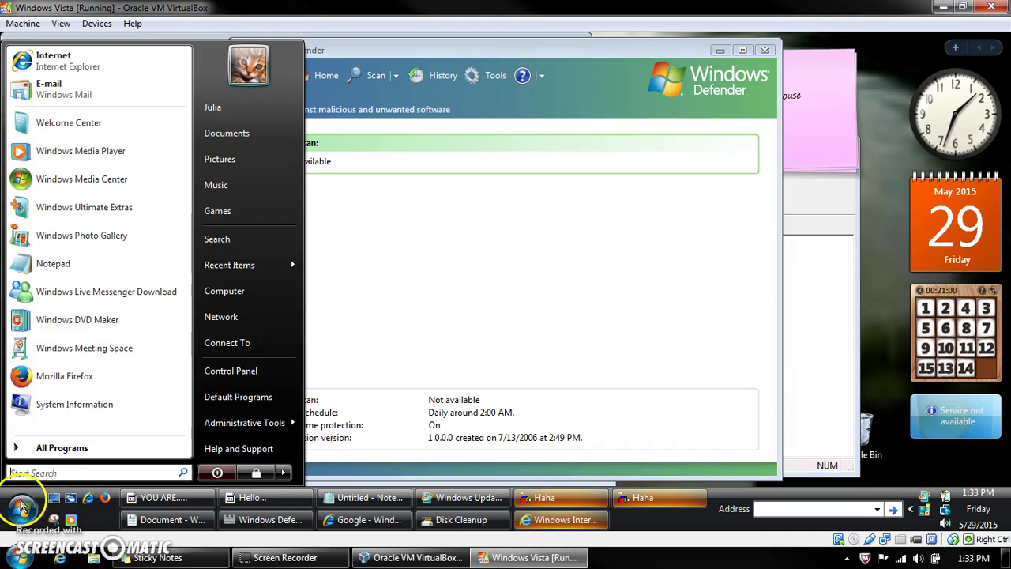
mouse_move(239, 425)
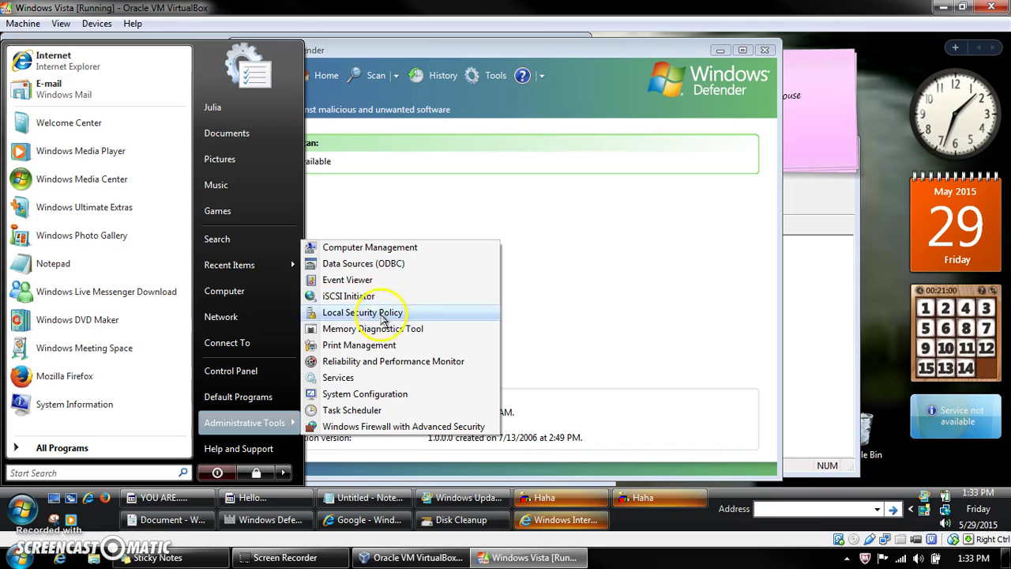
click(394, 409)
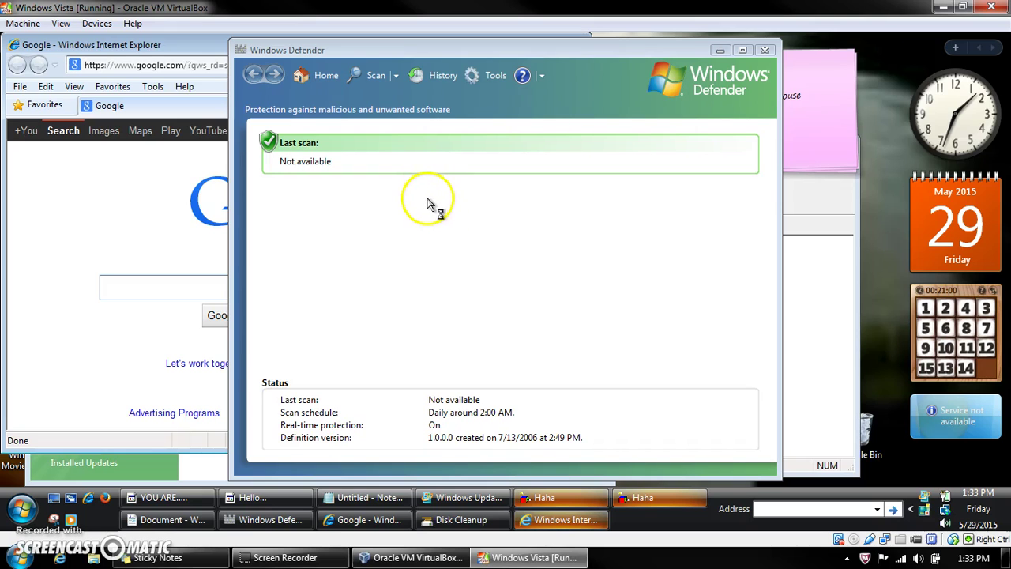
click(242, 503)
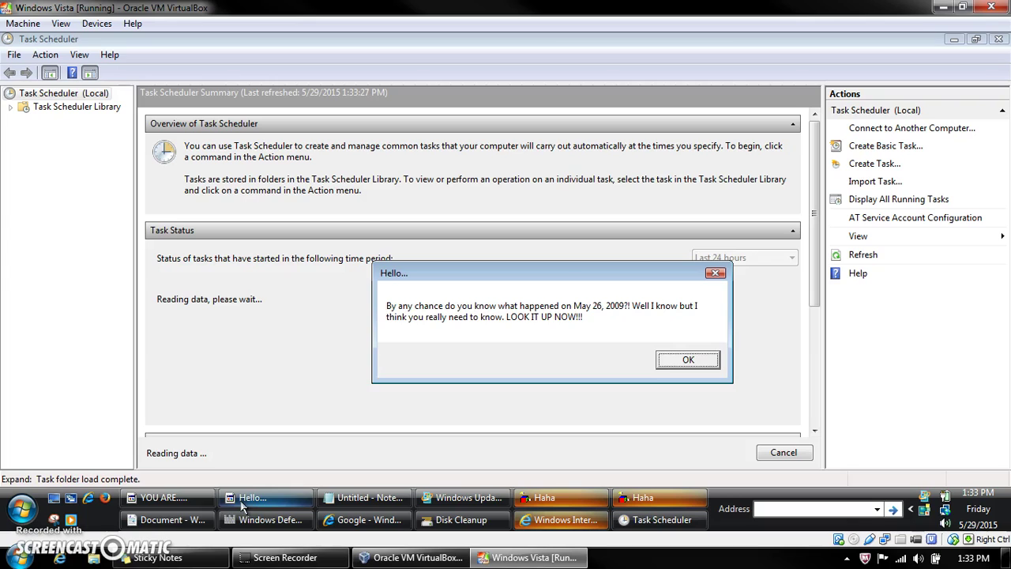
Step: Dismiss the LAME. prank message and show the Task Scheduler Library with resized columns
click(87, 397)
click(165, 497)
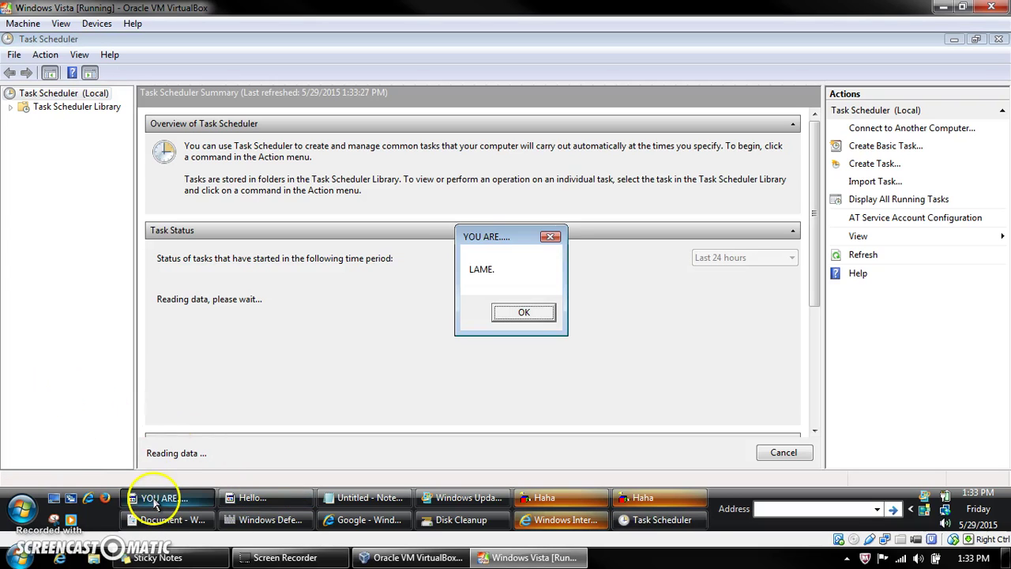
click(523, 312)
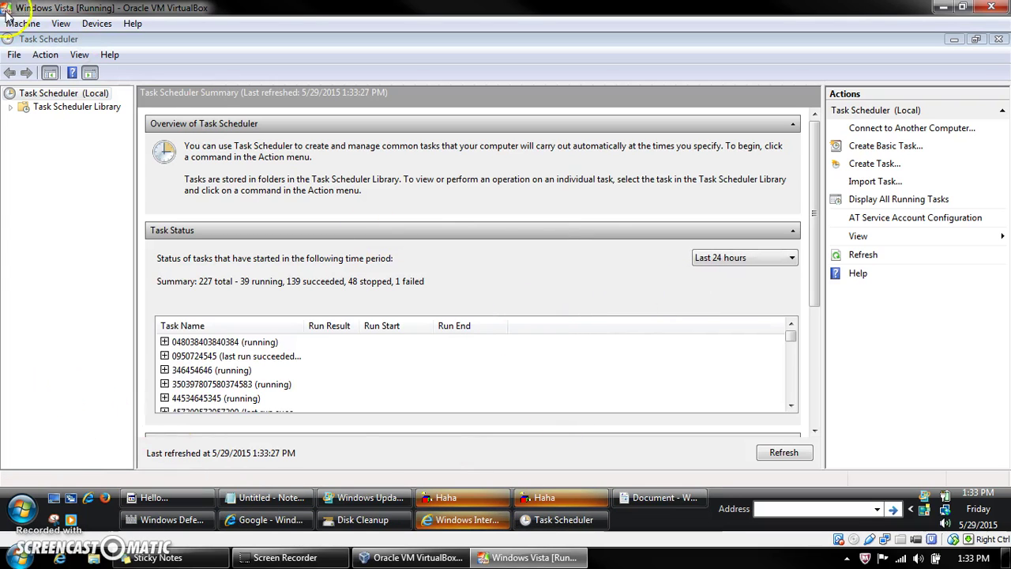
click(43, 109)
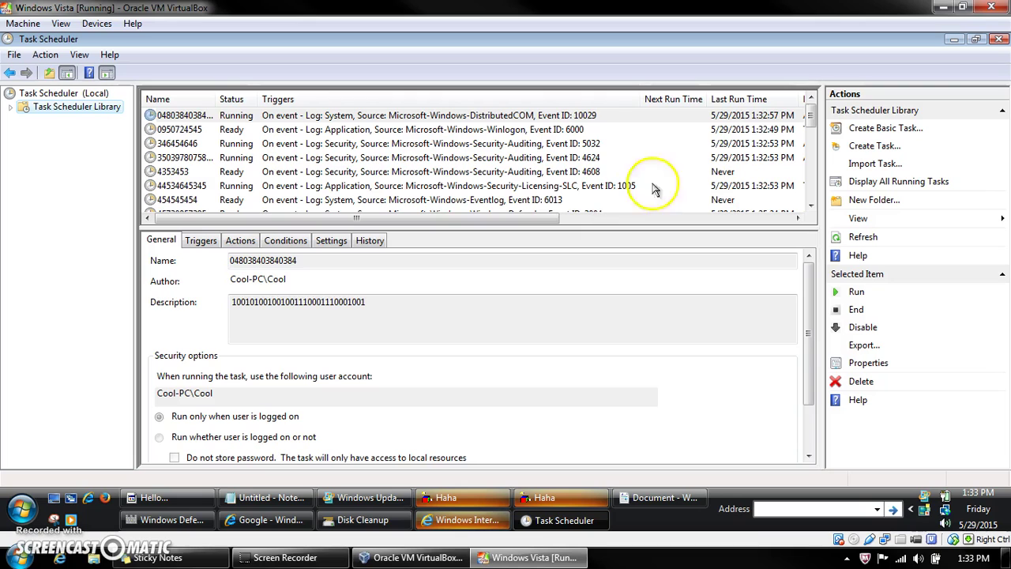
drag(705, 99, 632, 130)
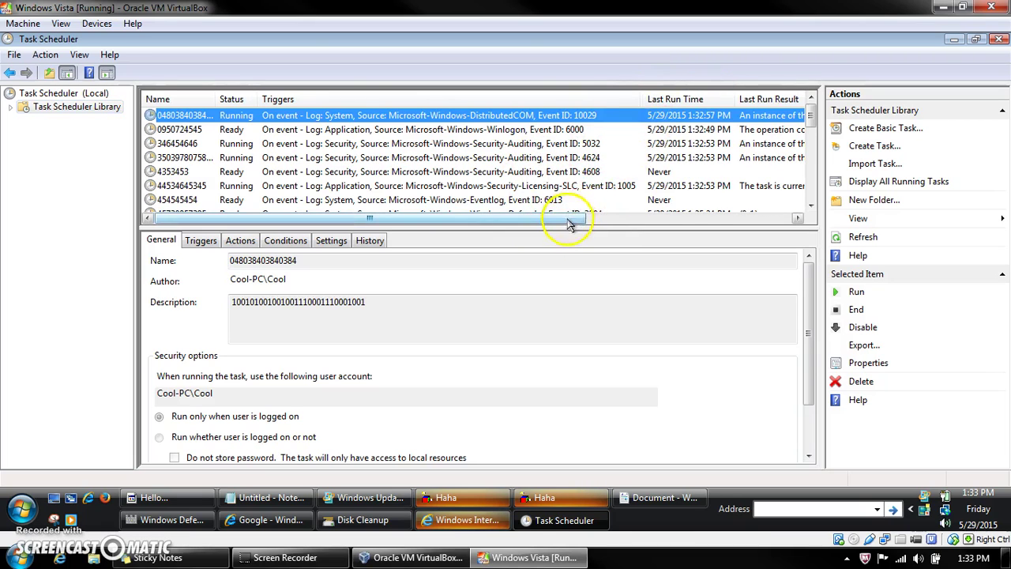
drag(569, 224, 727, 222)
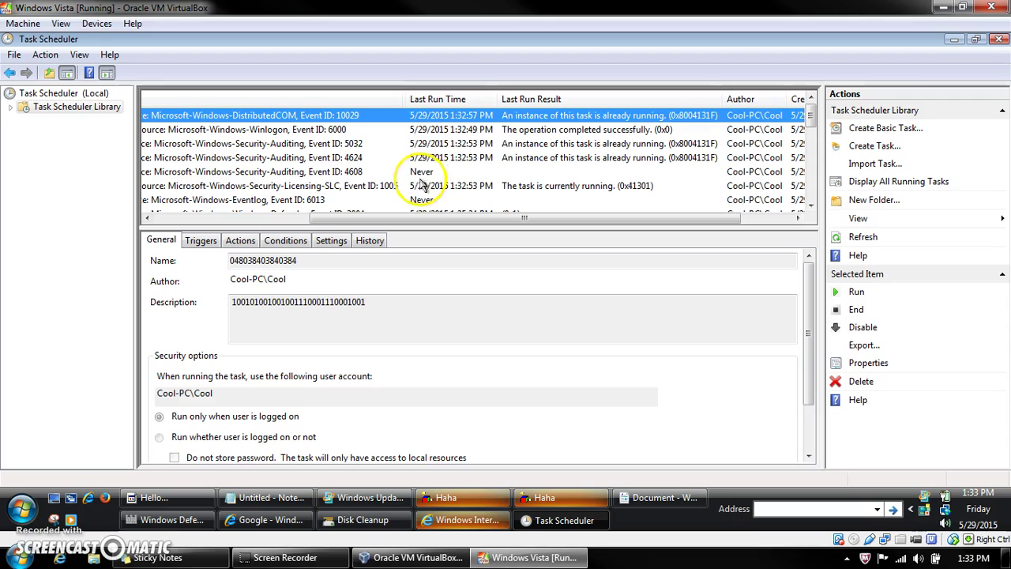
click(593, 132)
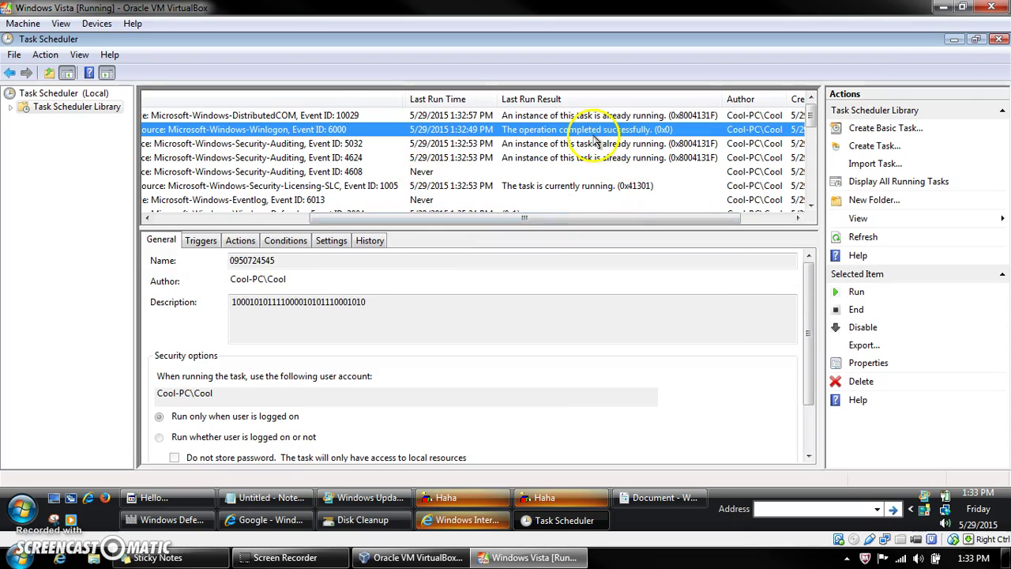
double_click(594, 138)
click(339, 116)
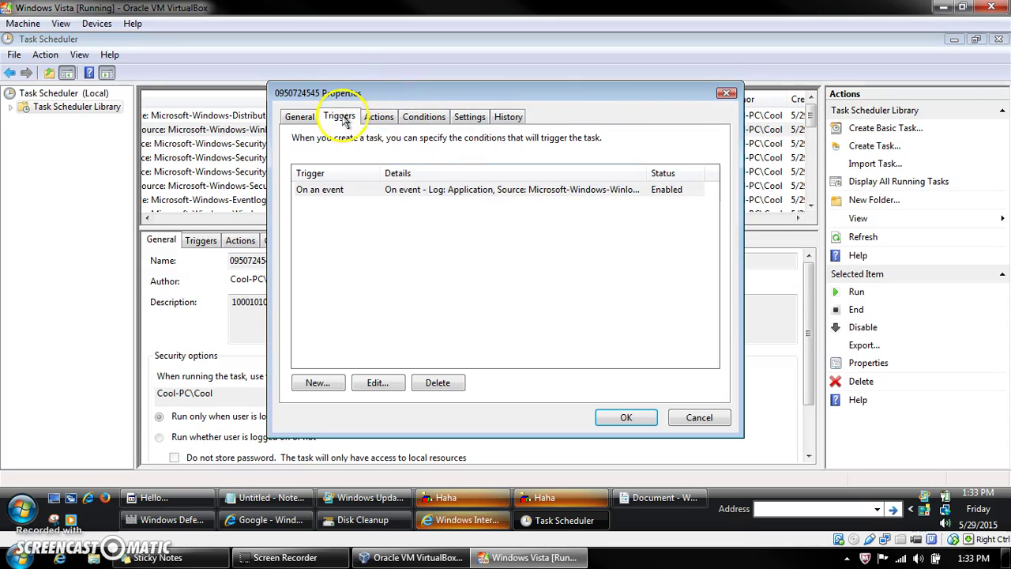
click(372, 120)
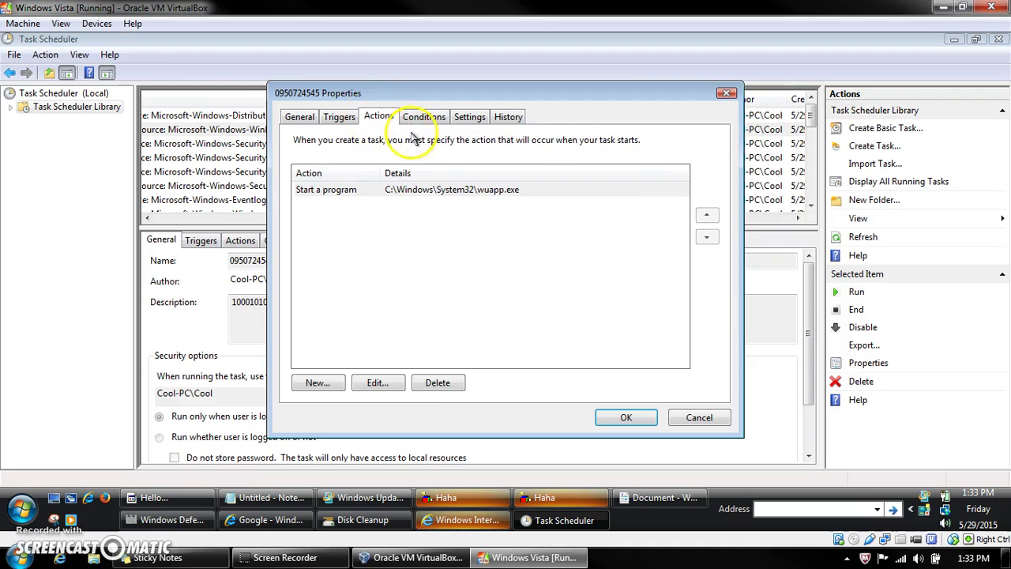
click(725, 94)
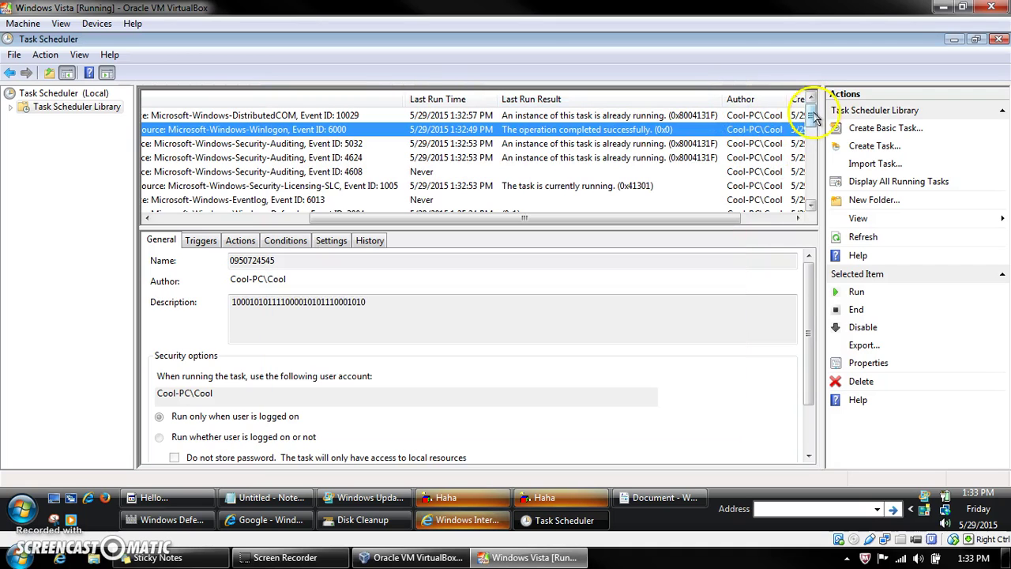
click(811, 207)
click(811, 207)
click(811, 207)
click(811, 207)
click(811, 207)
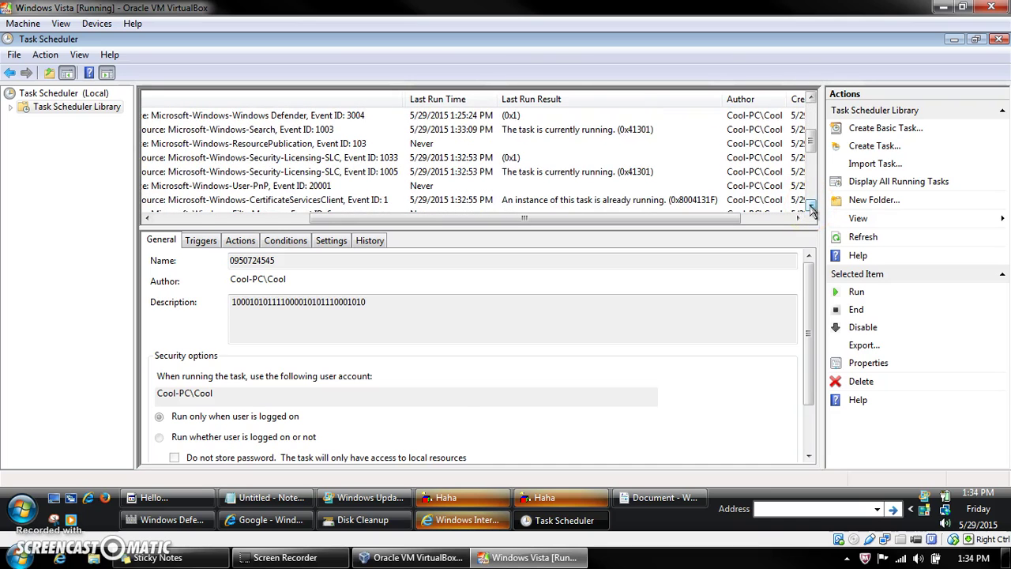
double_click(486, 116)
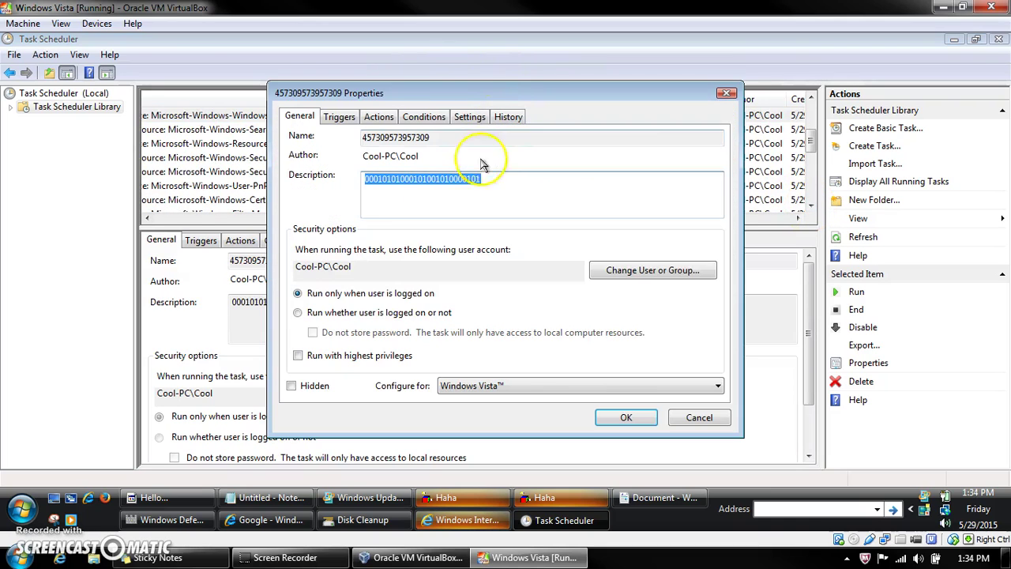
click(383, 121)
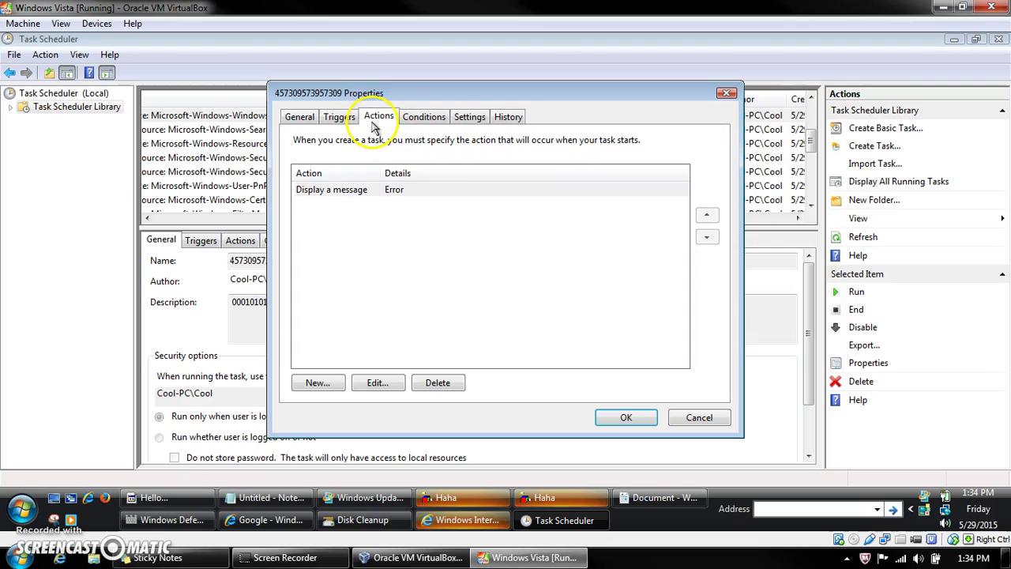
click(439, 119)
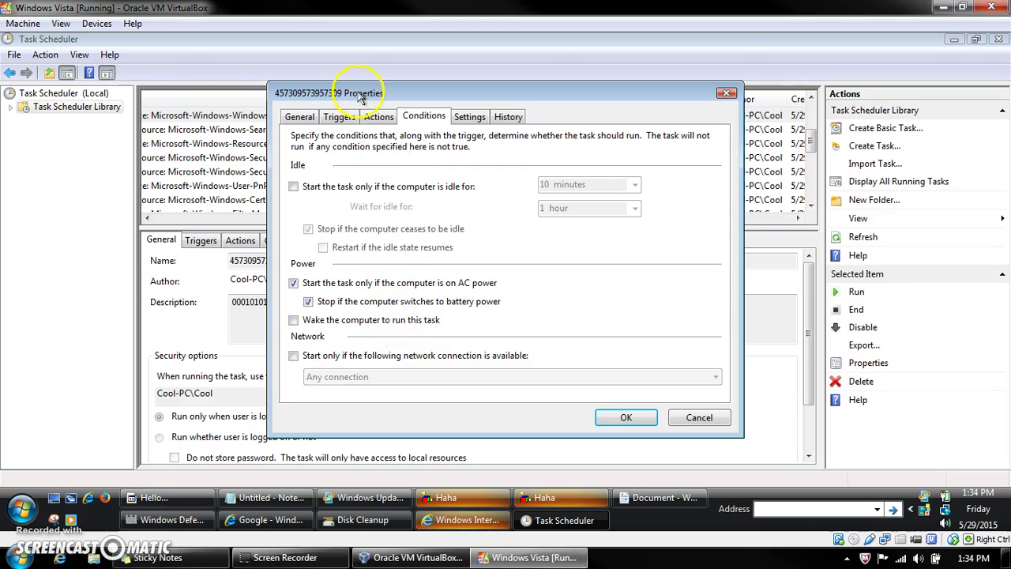
click(340, 117)
Step: Save the task to run whether the user is logged on or not, confirming the account password, then close Windows Defender
click(300, 116)
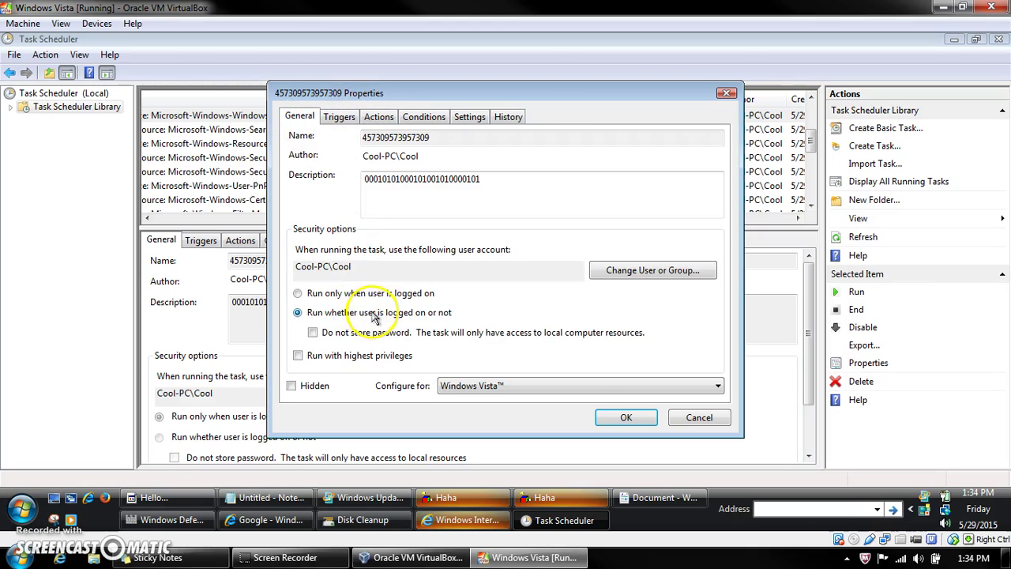
click(625, 419)
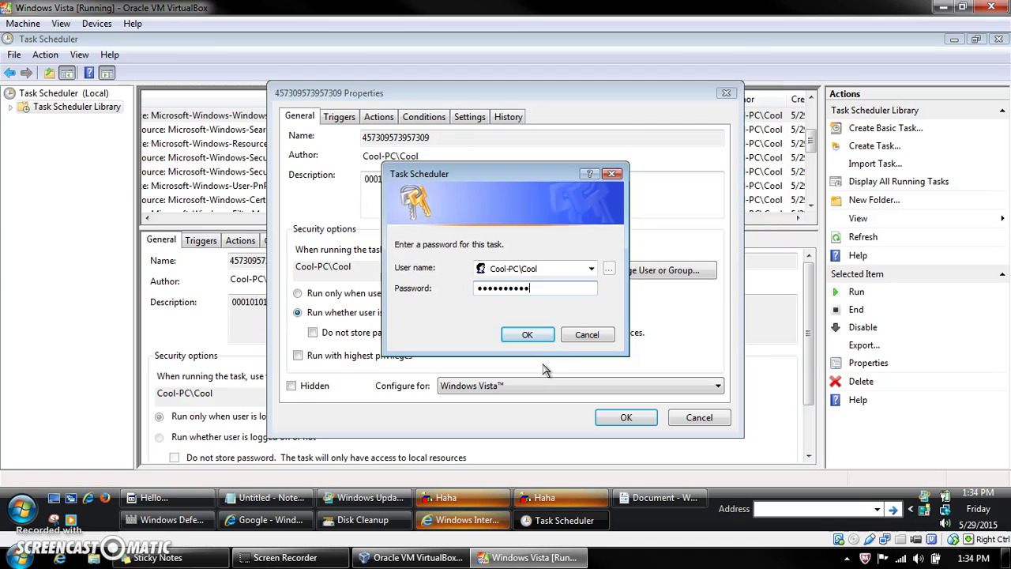
key(Return)
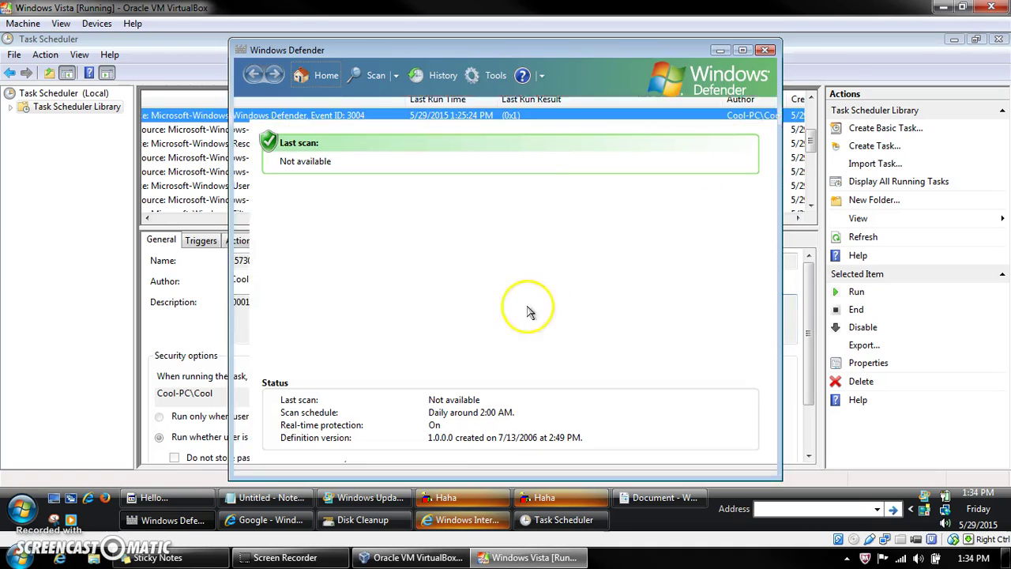
click(764, 51)
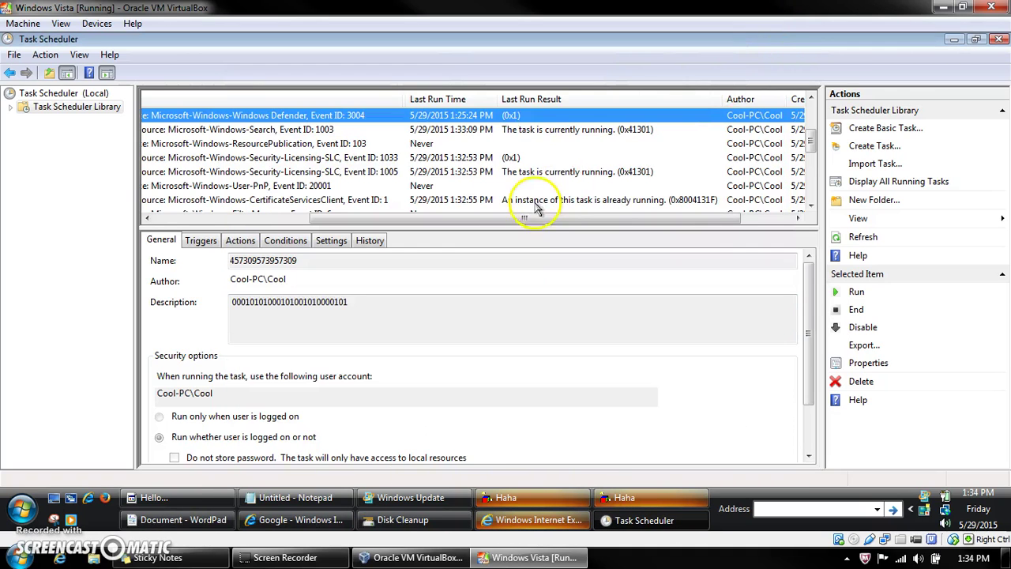
double_click(517, 157)
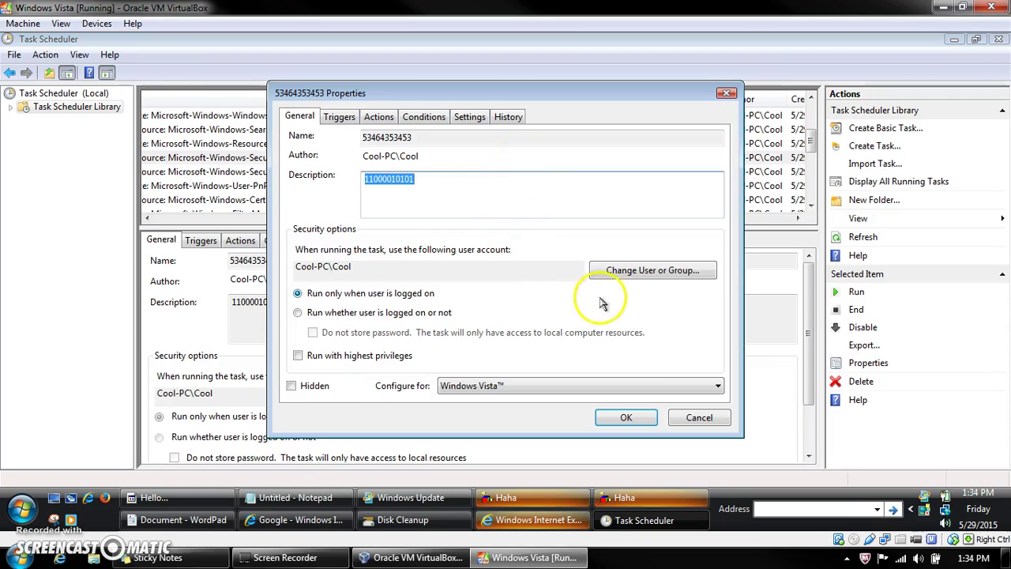
click(339, 116)
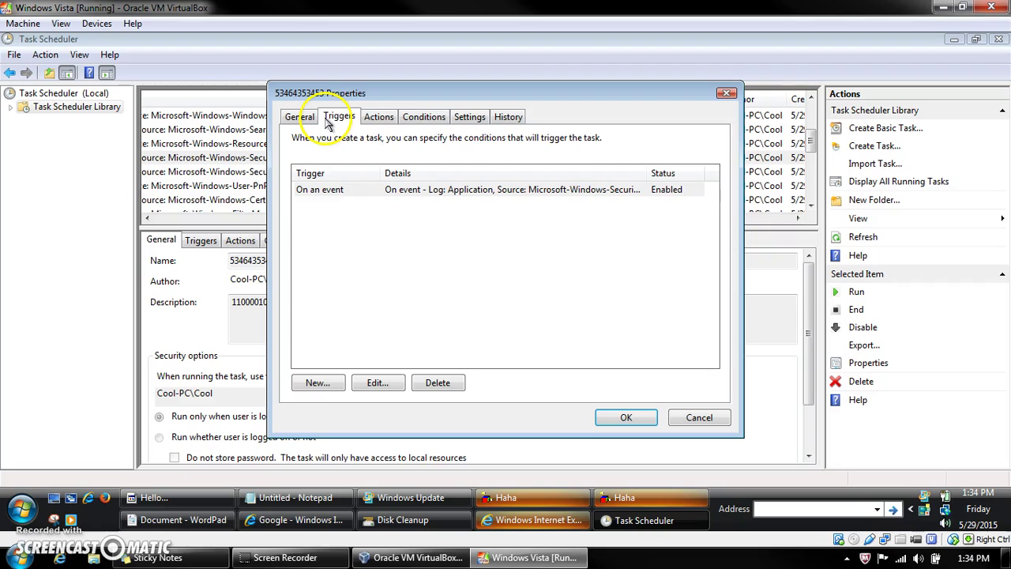
click(379, 116)
click(300, 117)
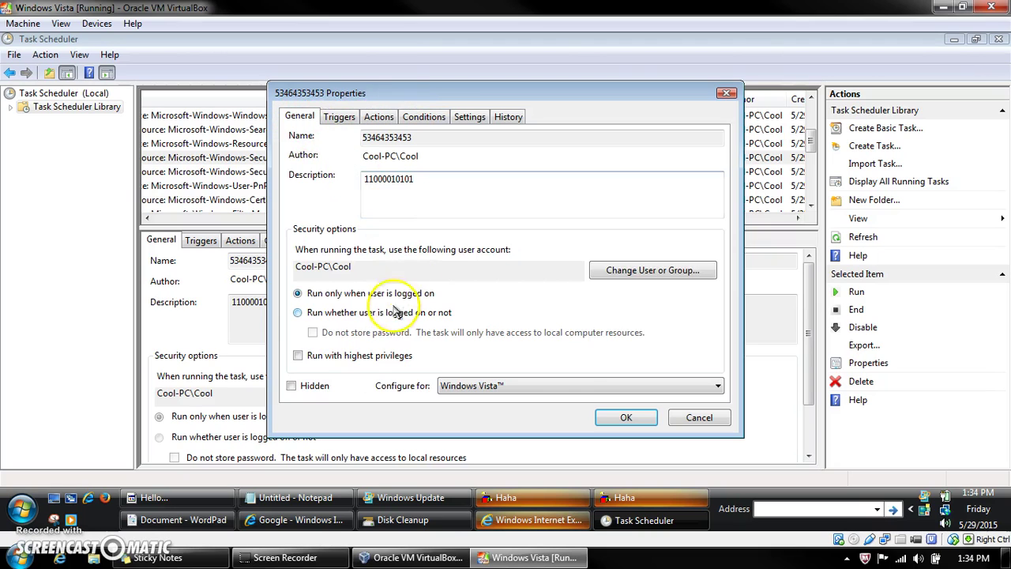
Step: Choose 'Run whether user is logged on or not', save with the account password, and close Windows Defender
click(334, 312)
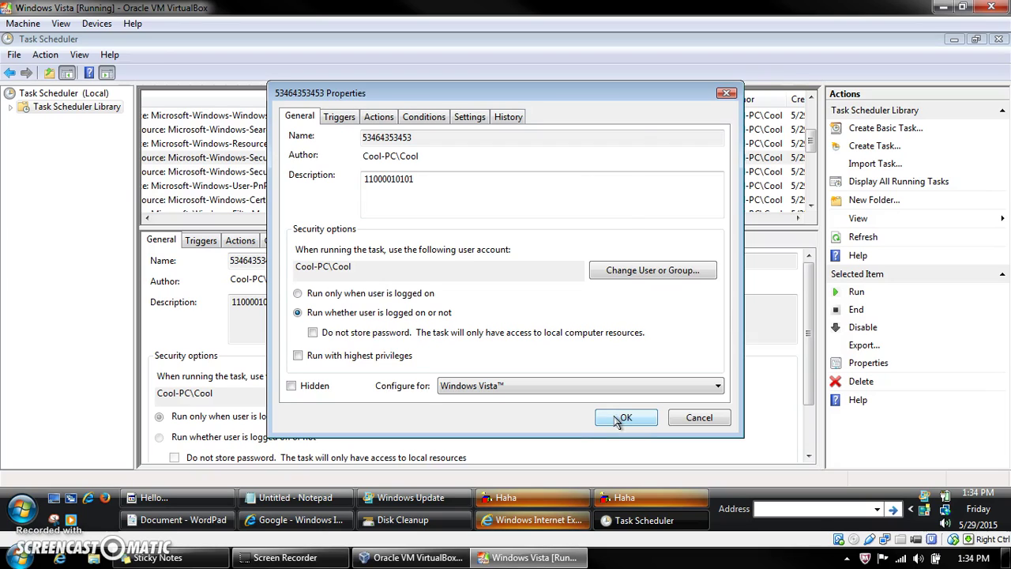
click(620, 419)
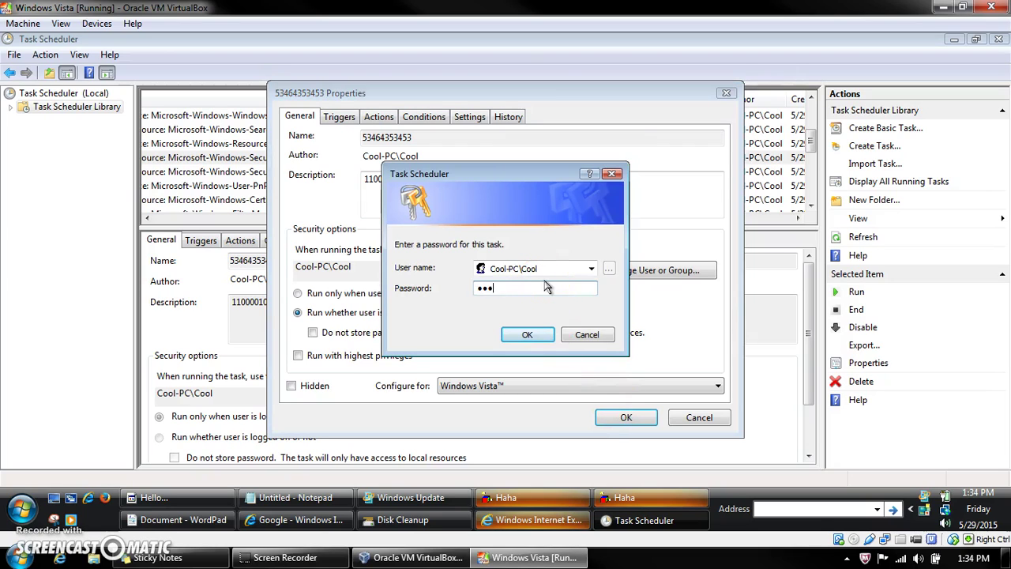
key(Return)
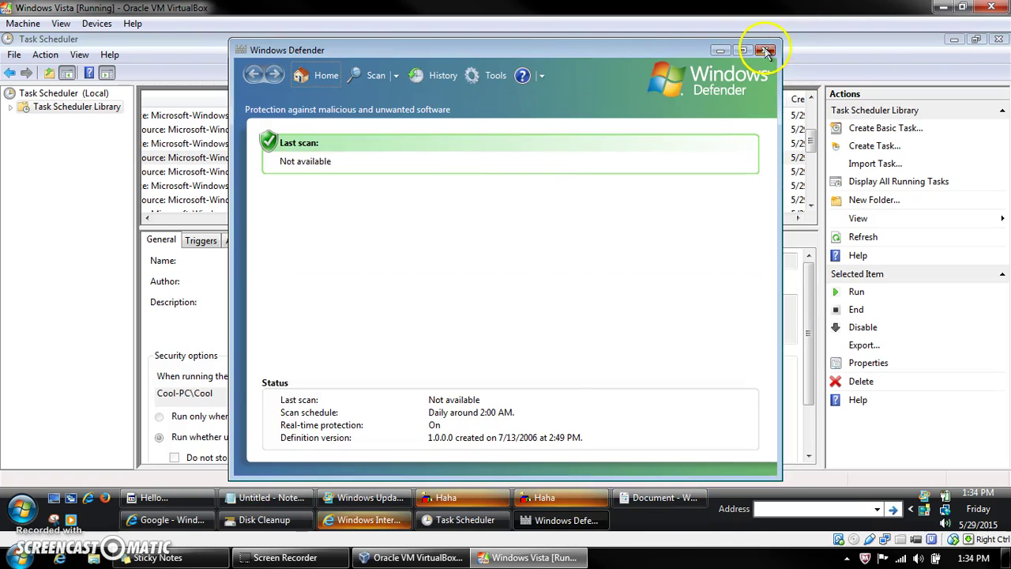
click(764, 50)
Step: Open the Dhcp-Client task 6757575 and inspect its message action, leaving it unchanged
click(536, 186)
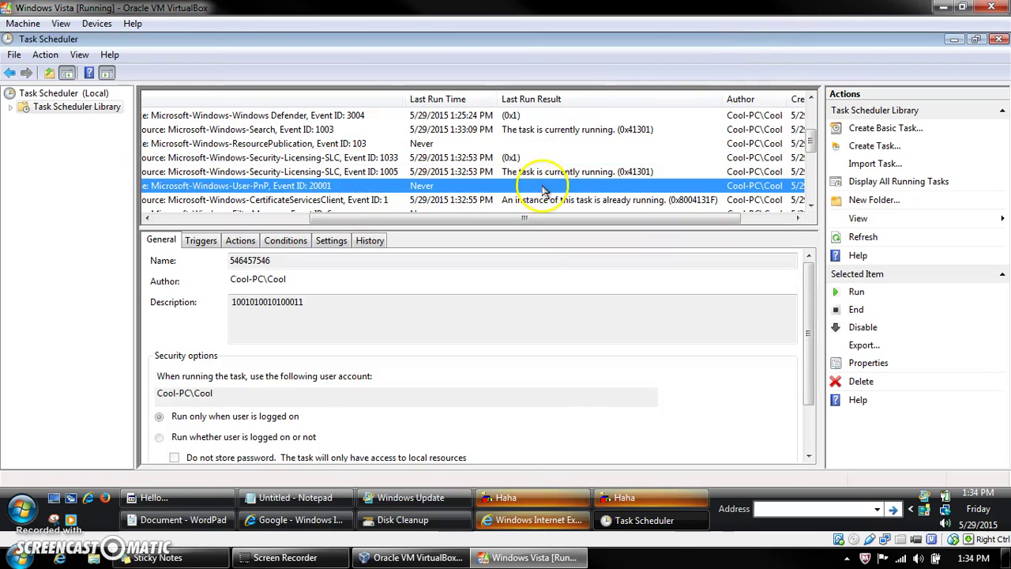
scroll(553, 190, down, 1)
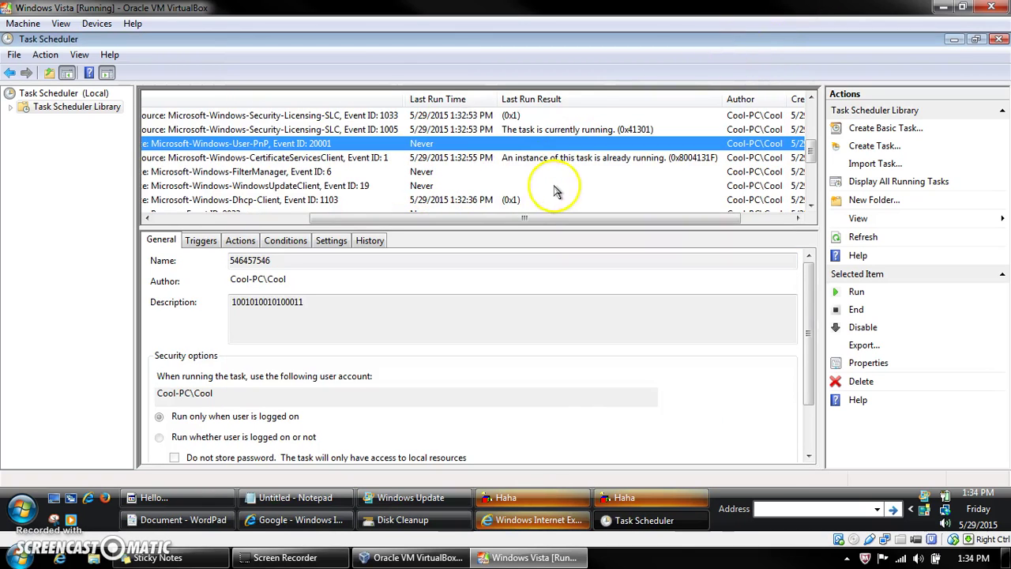
double_click(512, 202)
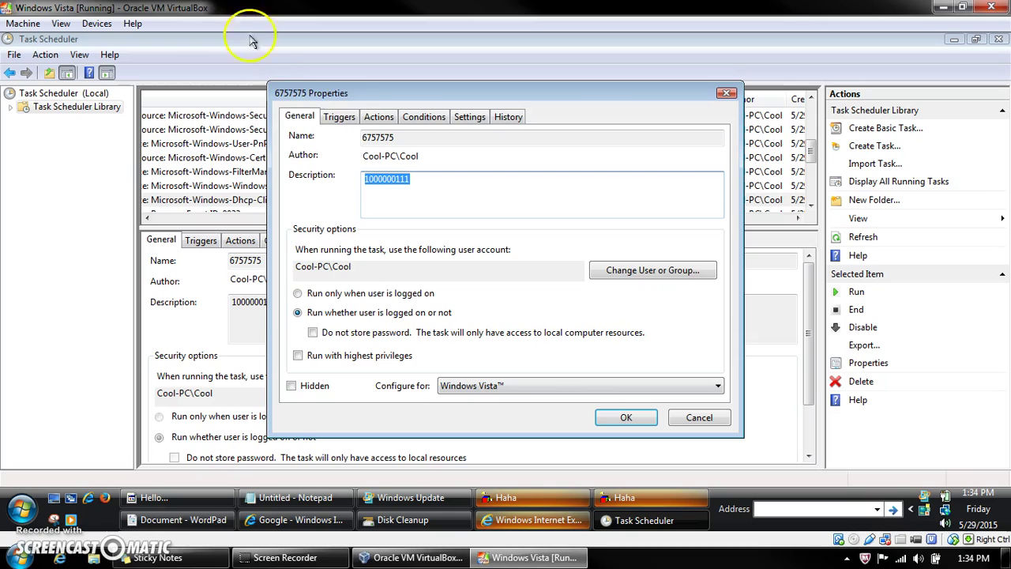
click(386, 116)
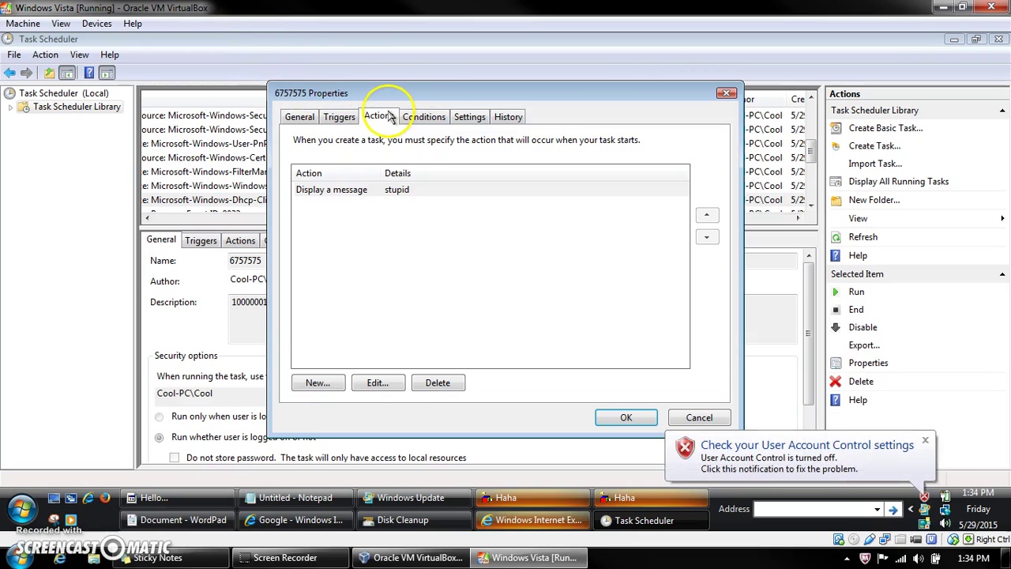
double_click(363, 191)
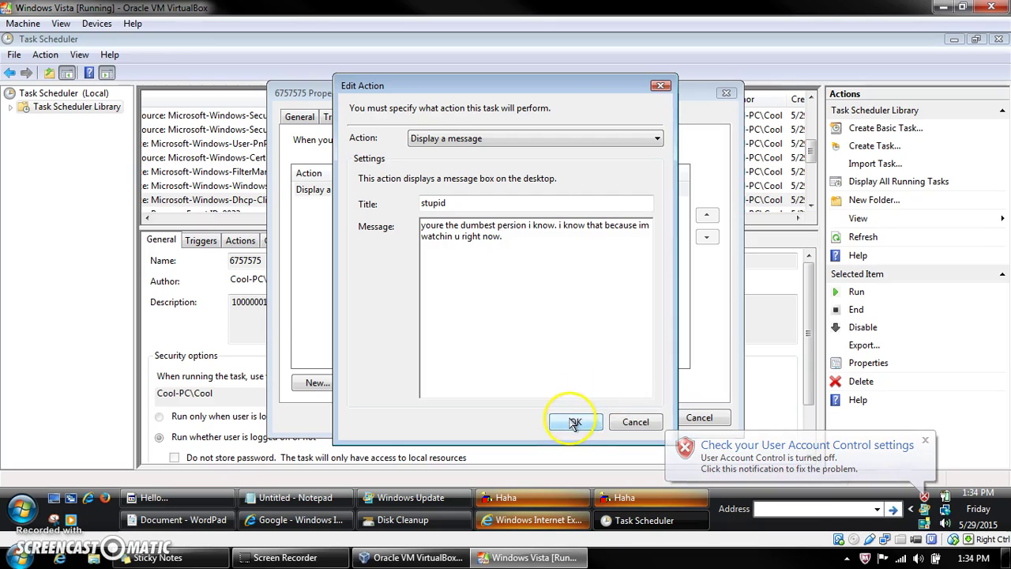
click(577, 421)
Step: Check its event trigger and save it to run whether logged on or not, with the account password
click(300, 117)
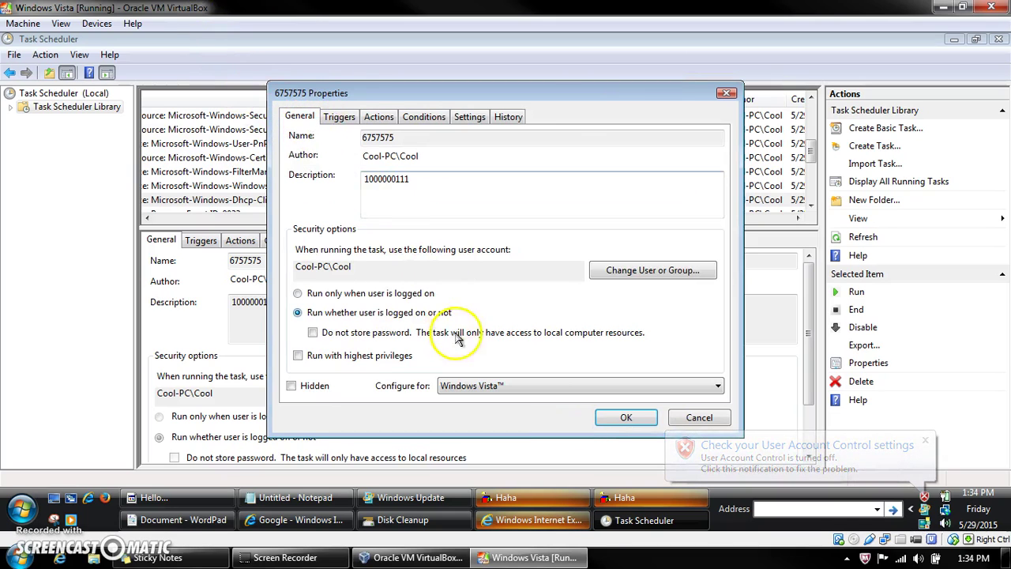
click(341, 117)
click(379, 118)
click(340, 119)
click(301, 120)
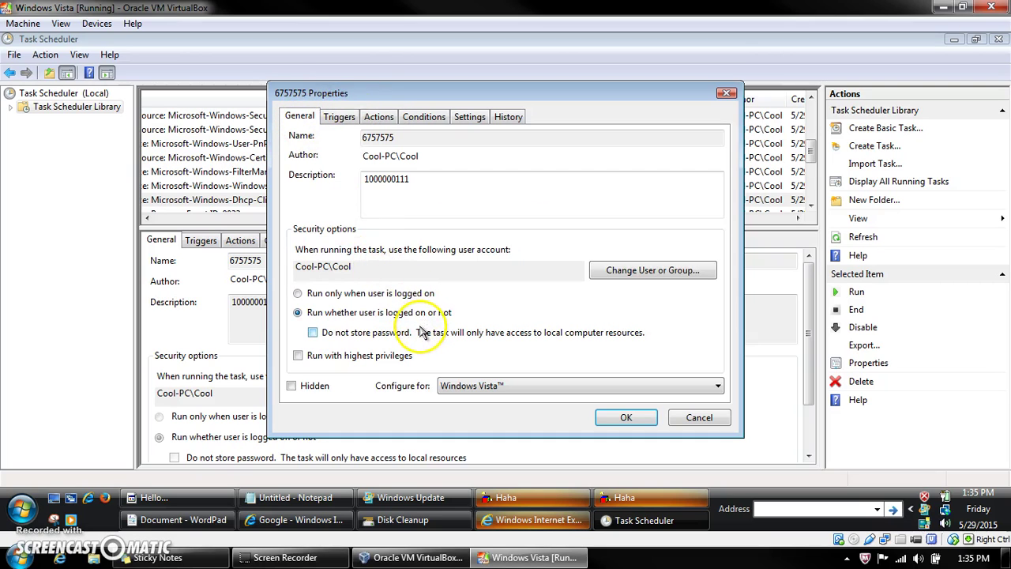
click(338, 119)
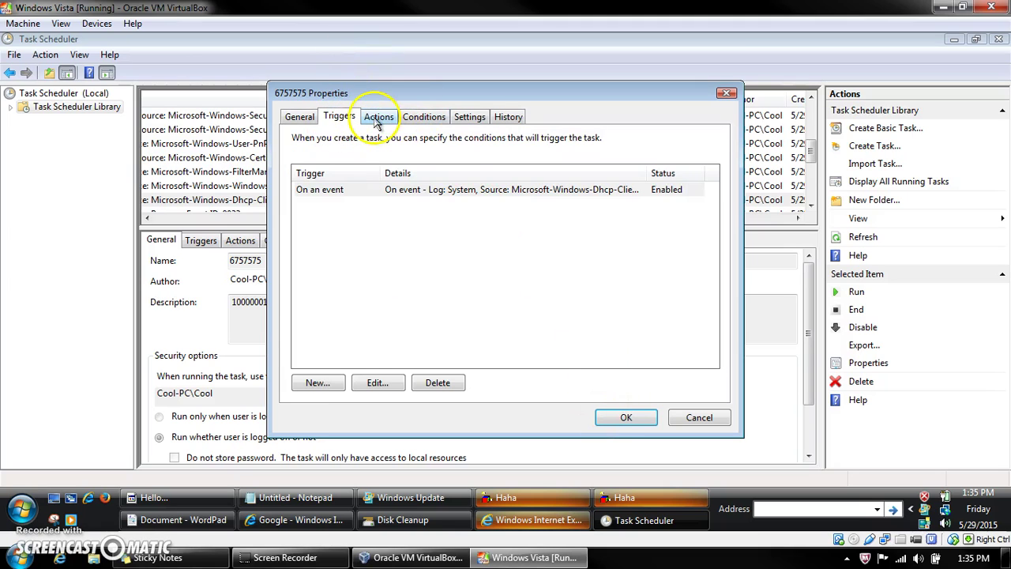
click(624, 416)
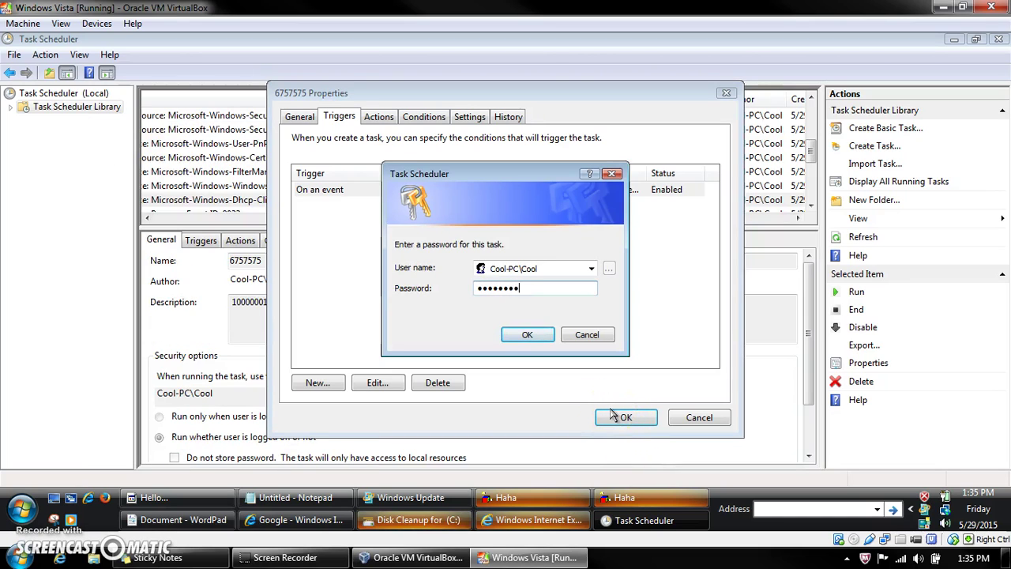
key(Return)
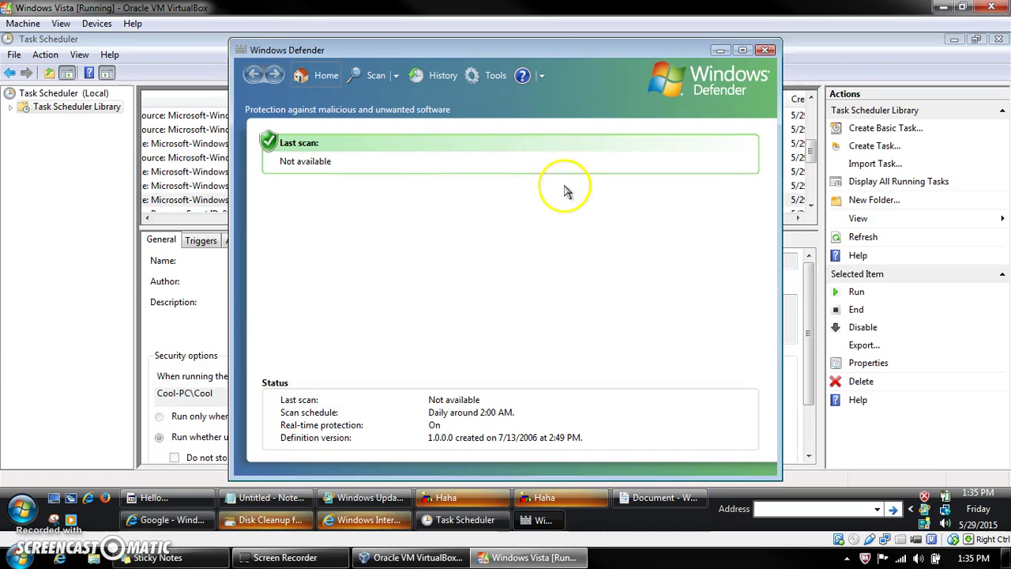
Step: Close Windows Defender and review task 896896969's 'updates..' message settings without saving changes
click(764, 50)
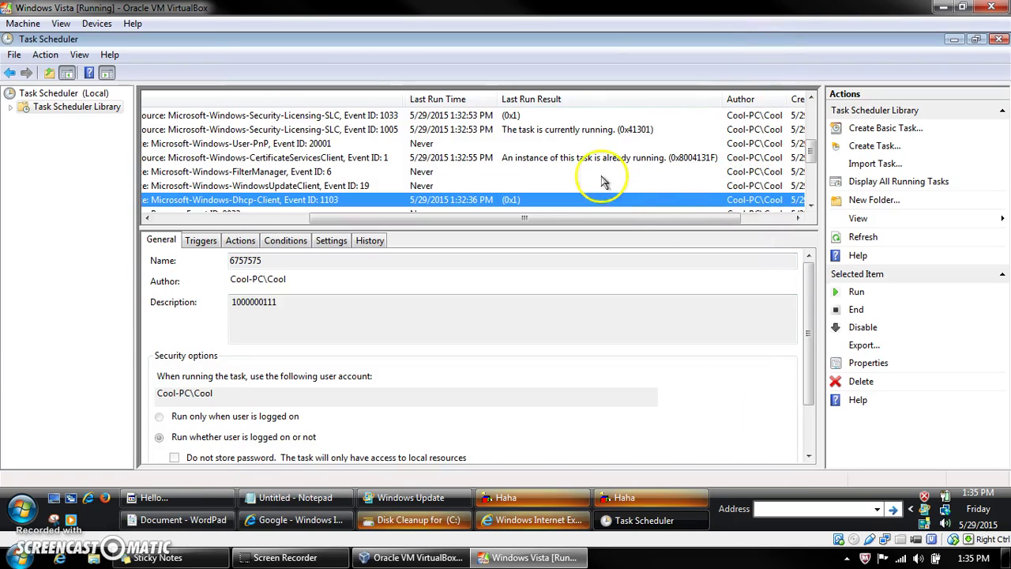
drag(810, 147, 812, 167)
double_click(514, 185)
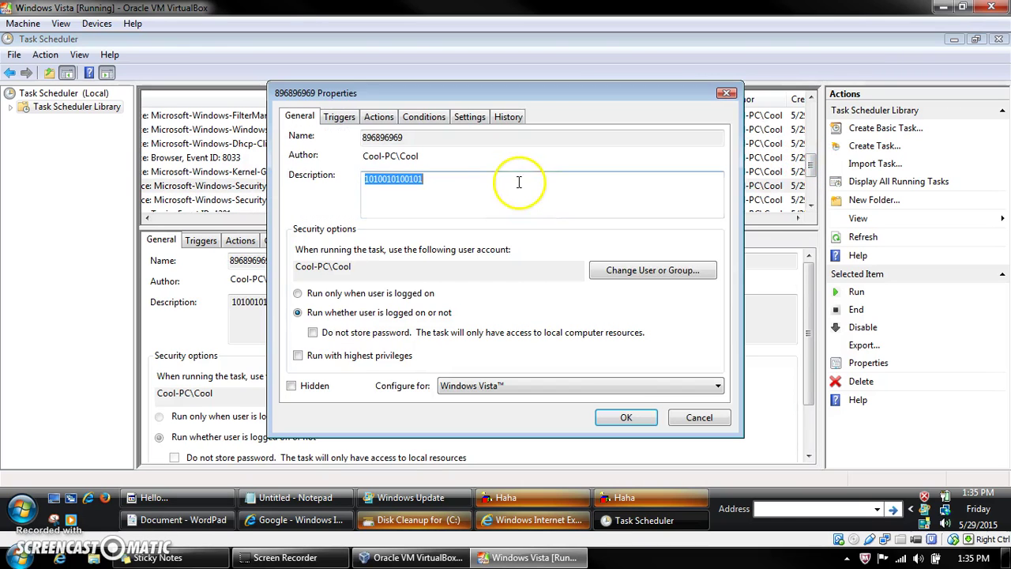
click(342, 119)
click(418, 117)
click(383, 117)
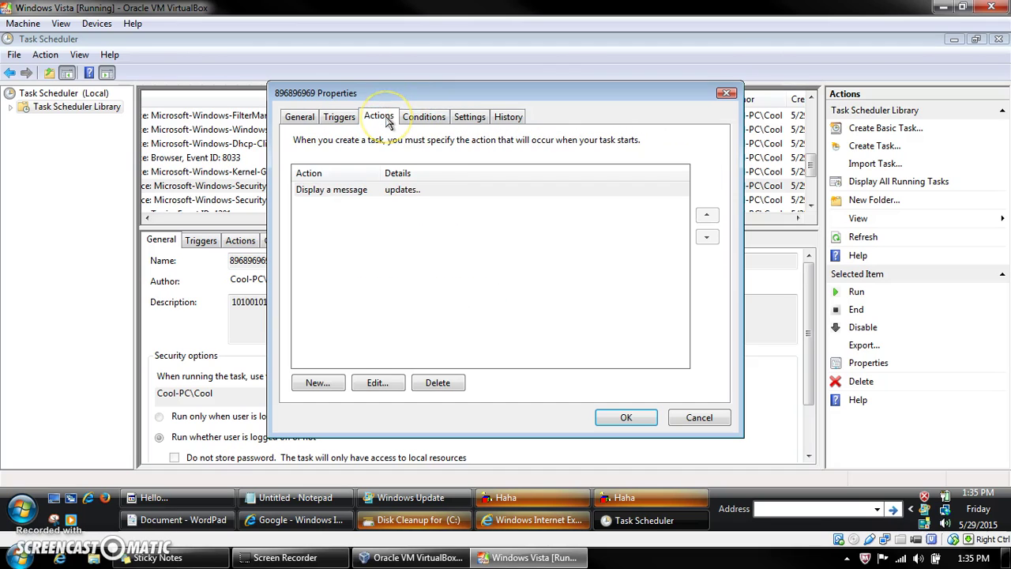
click(300, 118)
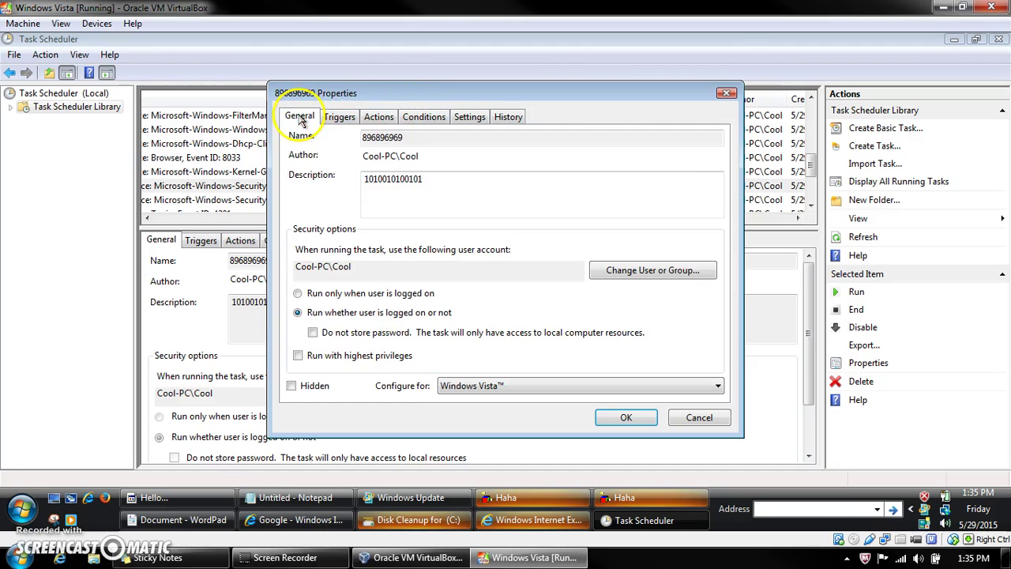
click(727, 95)
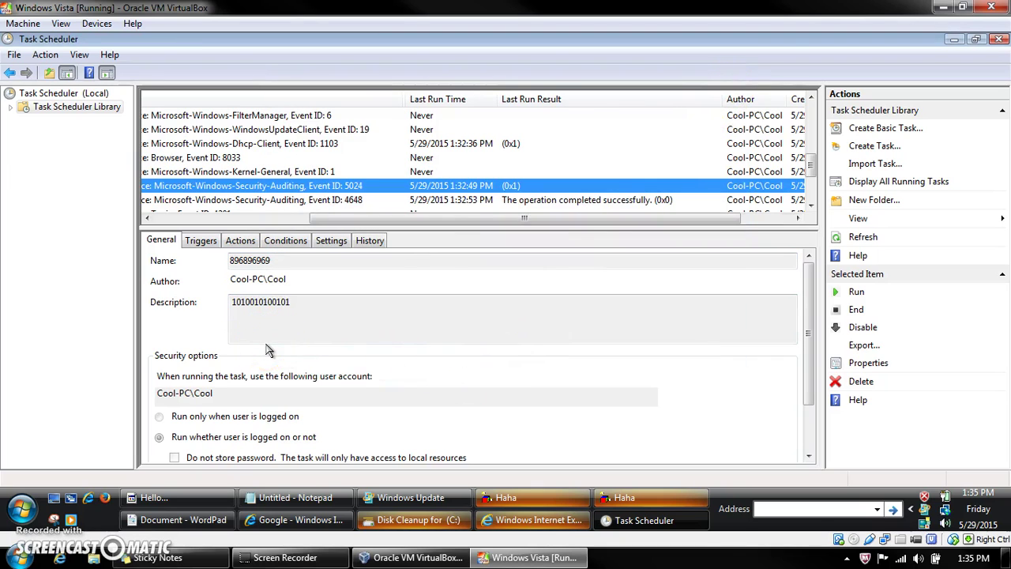
click(810, 188)
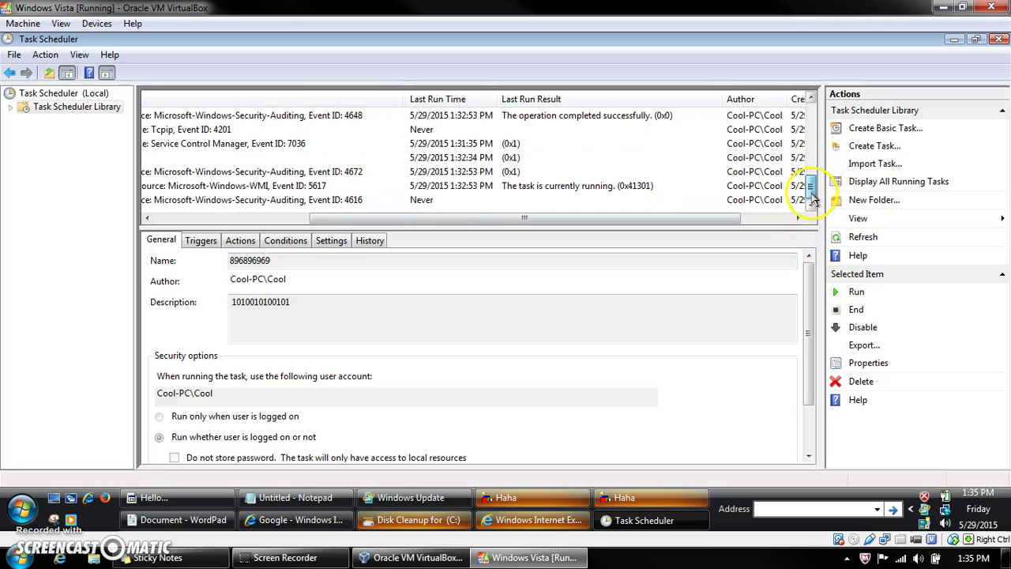
click(550, 202)
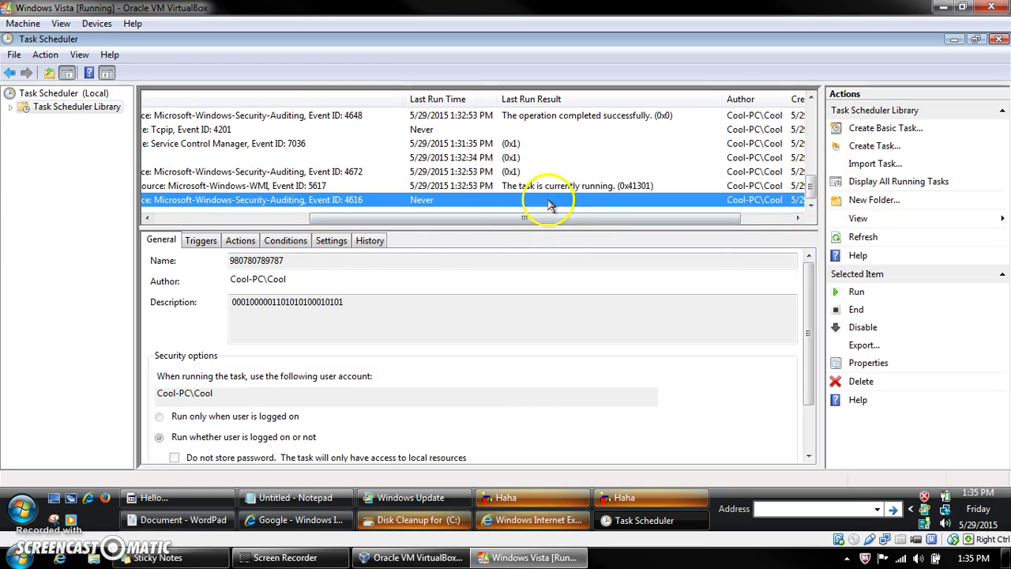
double_click(550, 203)
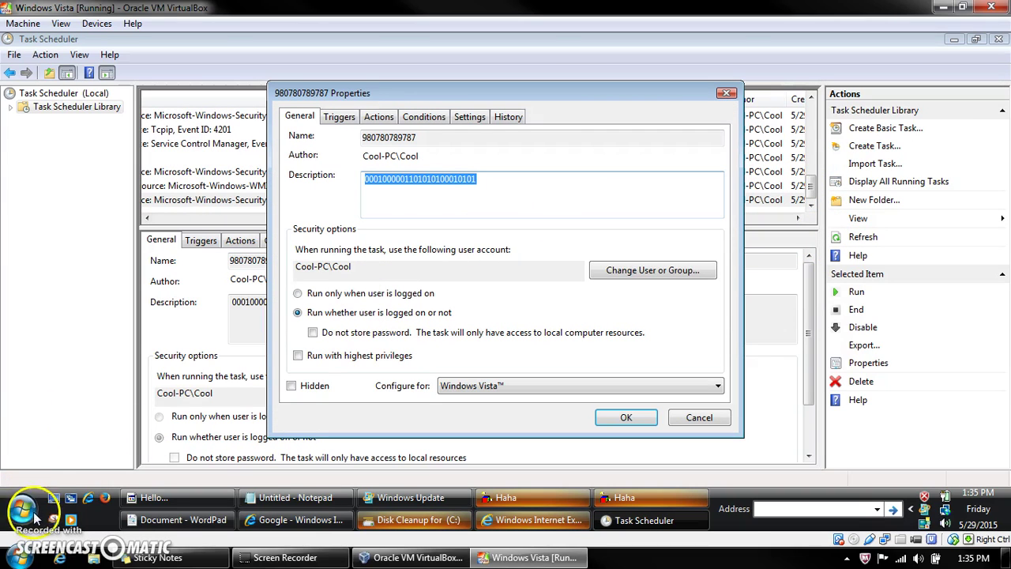